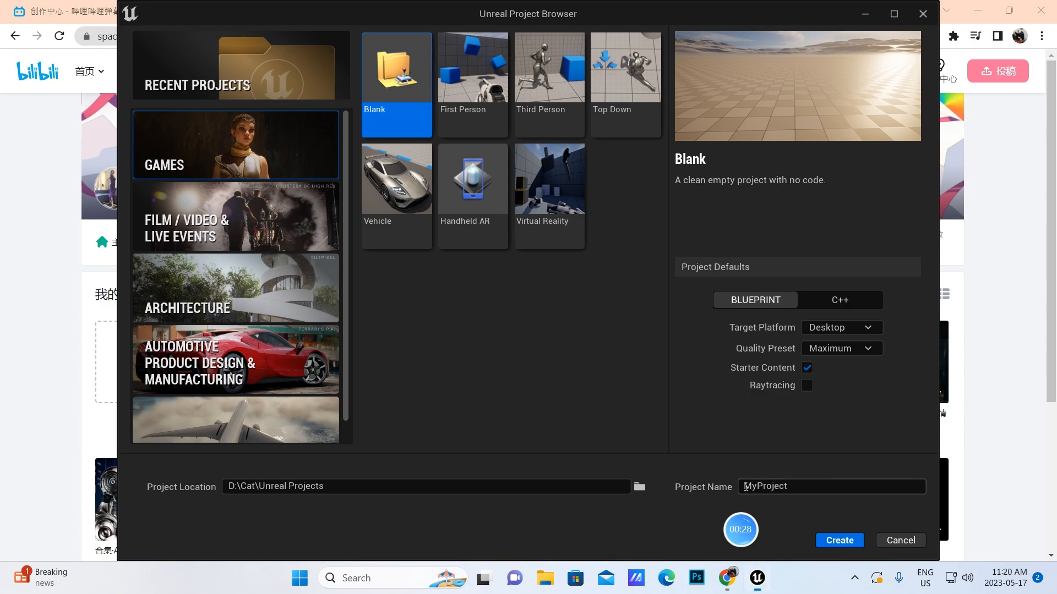
Name the blank Blueprint game project fxwall and create it
left_click(744, 487)
key("BackSpace")
type("fxwall")
left_click(839, 540)
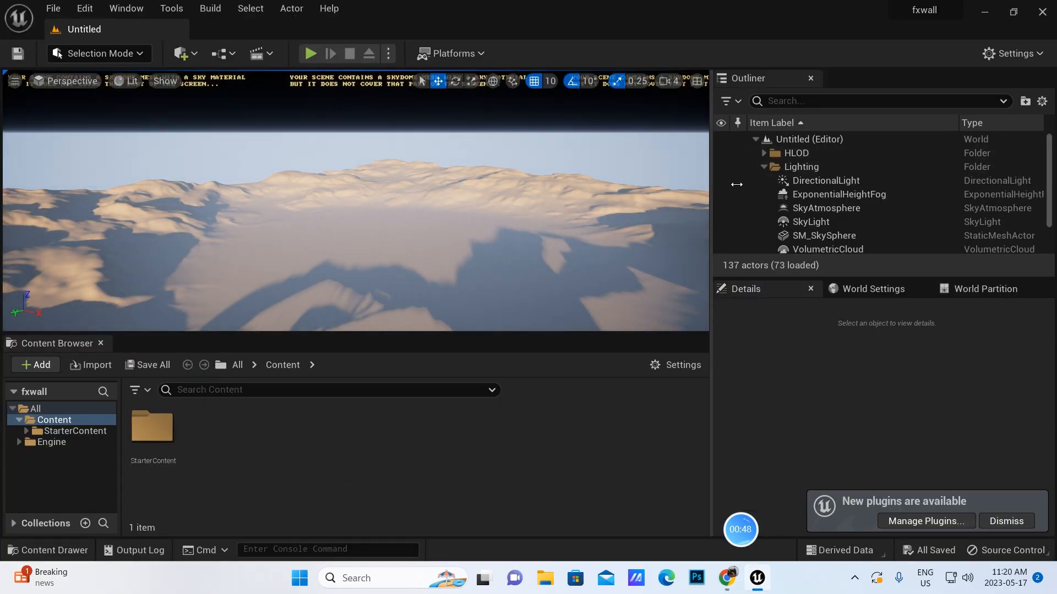
Widen the viewport and add the Third Person Blueprint content pack to the project
left_click_drag(711, 187, 842, 182)
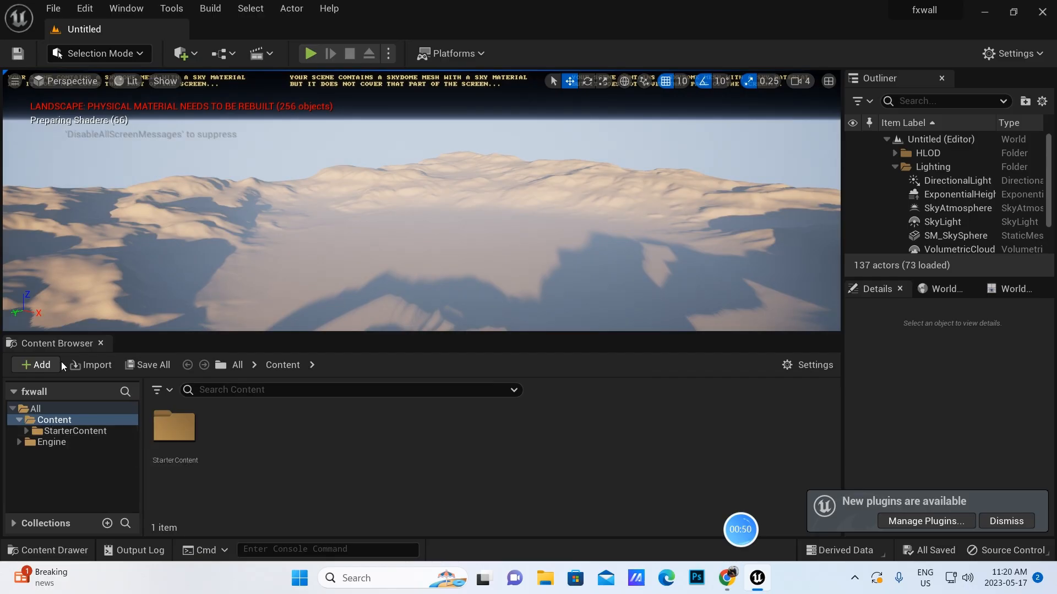
left_click(37, 364)
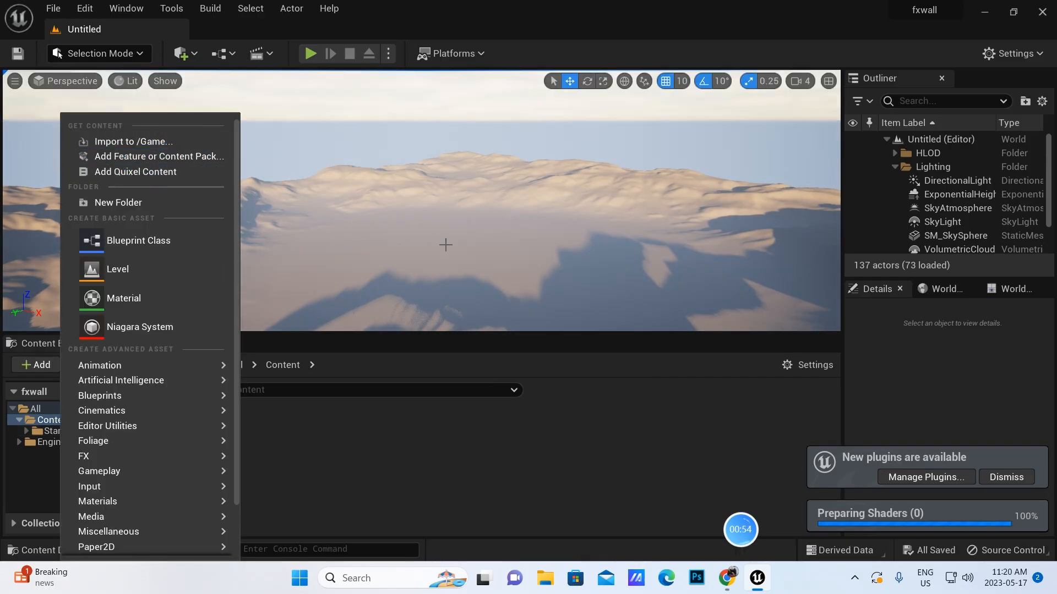
left_click(124, 156)
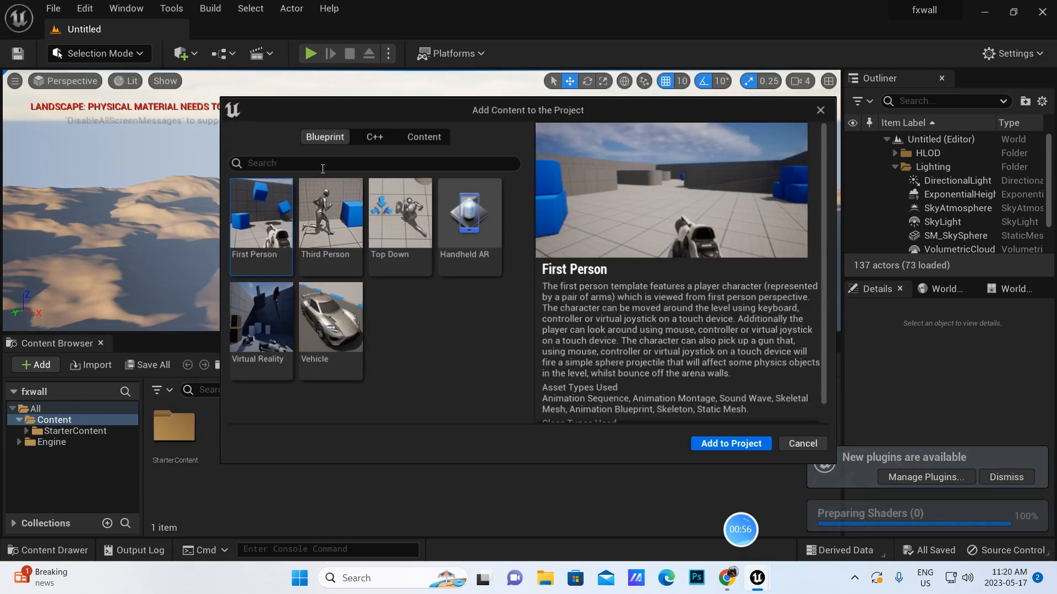
left_click(327, 227)
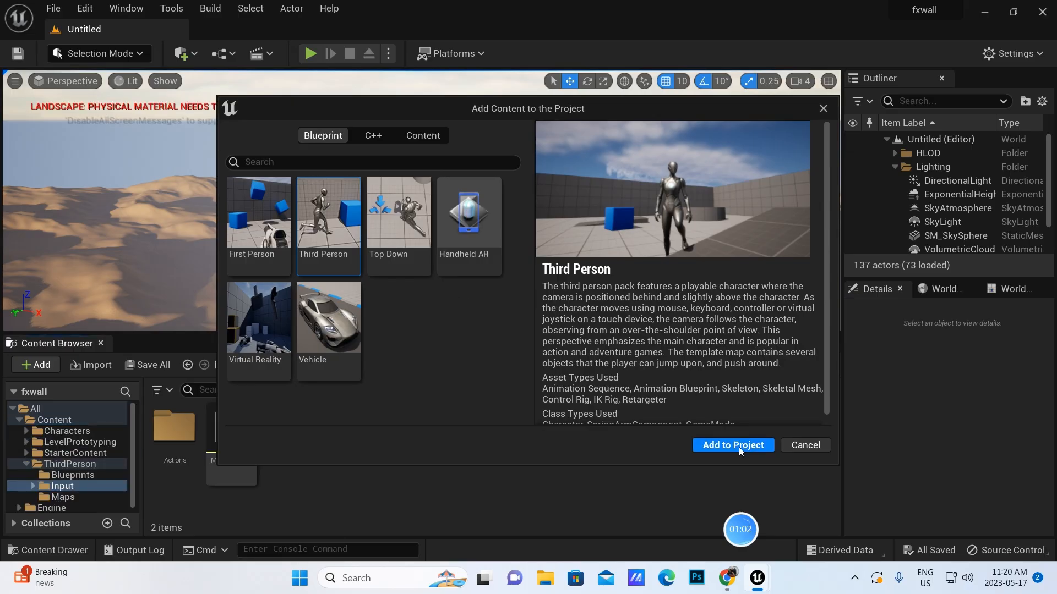
left_click(823, 109)
Place BP_ThirdPersonCharacter from the ThirdPerson Blueprints folder into the level and focus the view on it
left_click(70, 476)
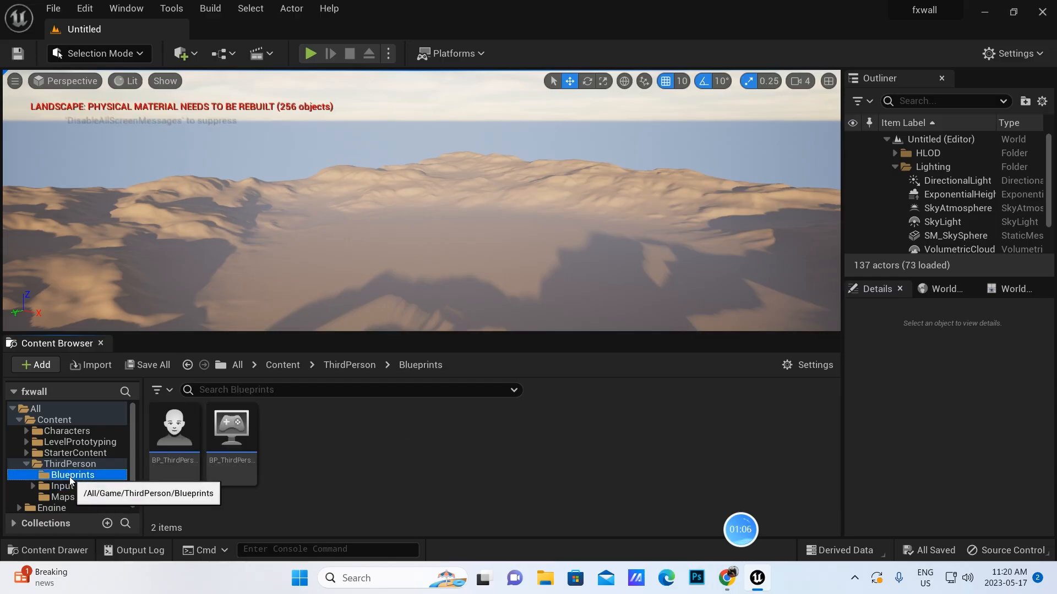
left_click(175, 435)
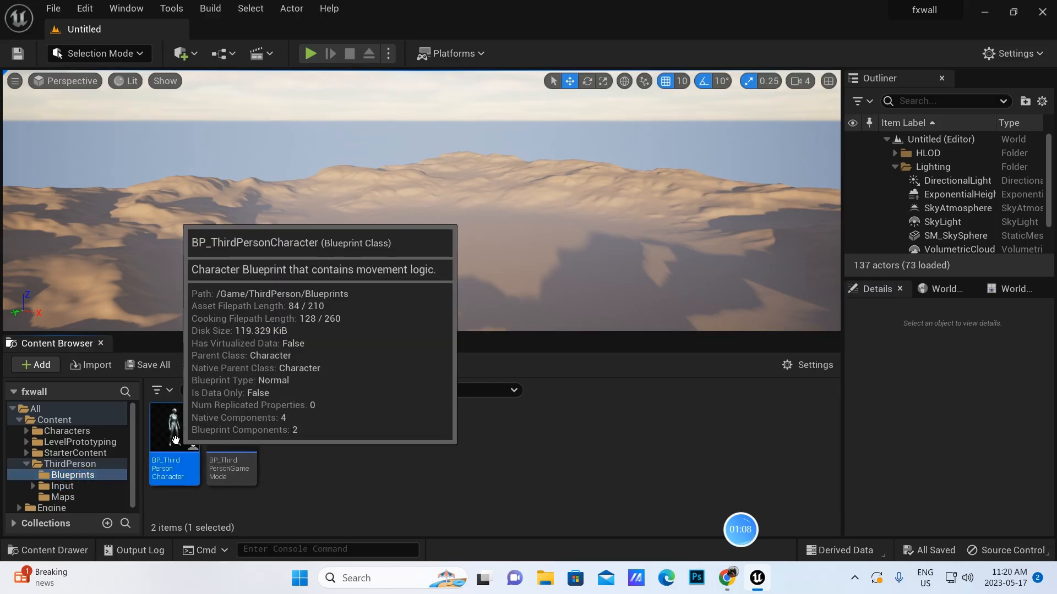
left_click_drag(175, 438, 457, 255)
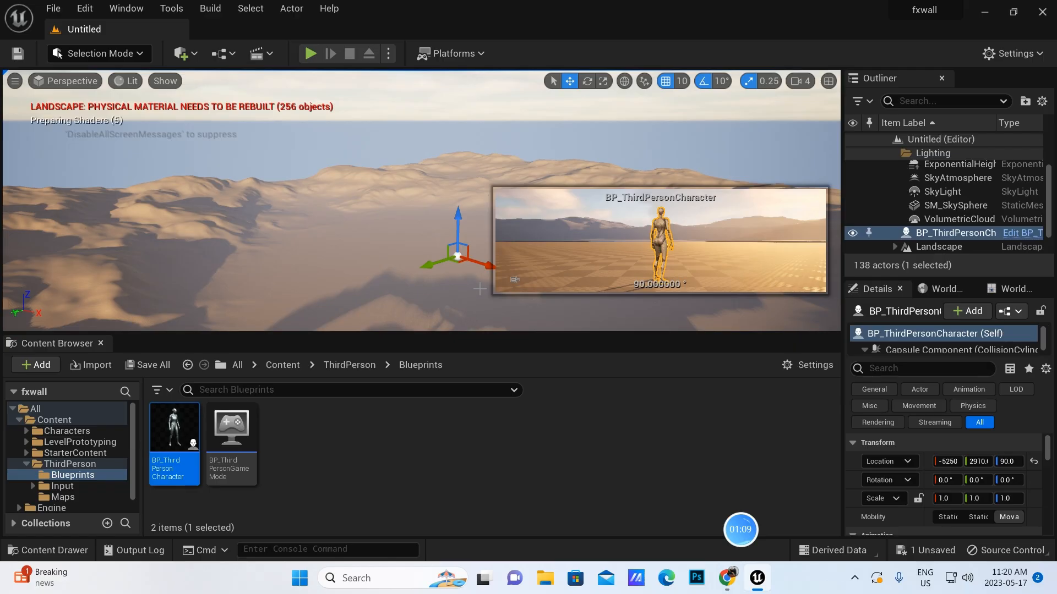
double_click(937, 234)
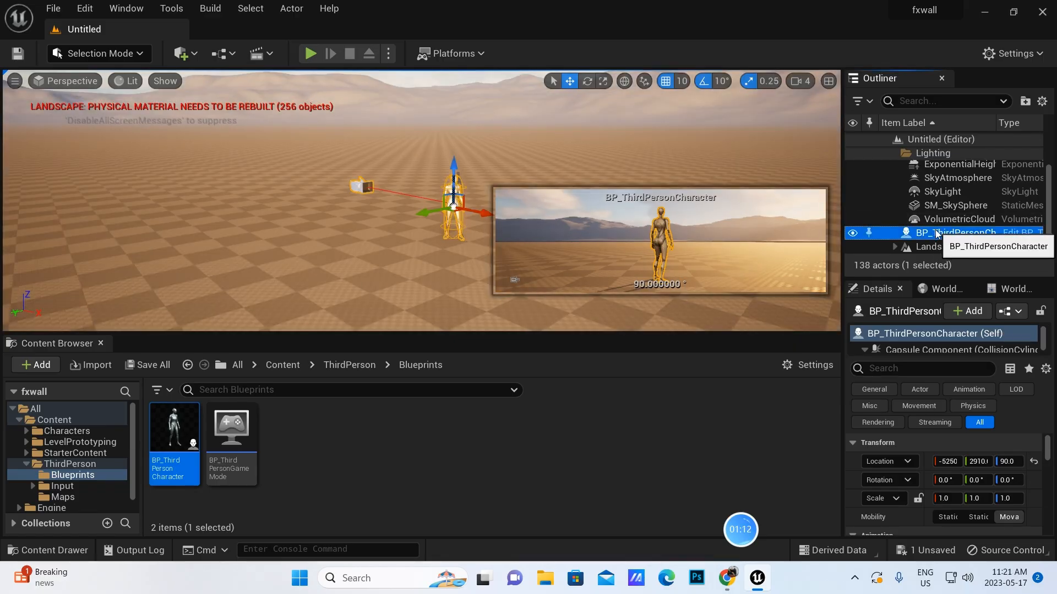
mouse_move(474, 247)
middle_mouse_down()
mouse_move(464, 243)
mouse_move(478, 259)
mouse_move(470, 253)
middle_mouse_up()
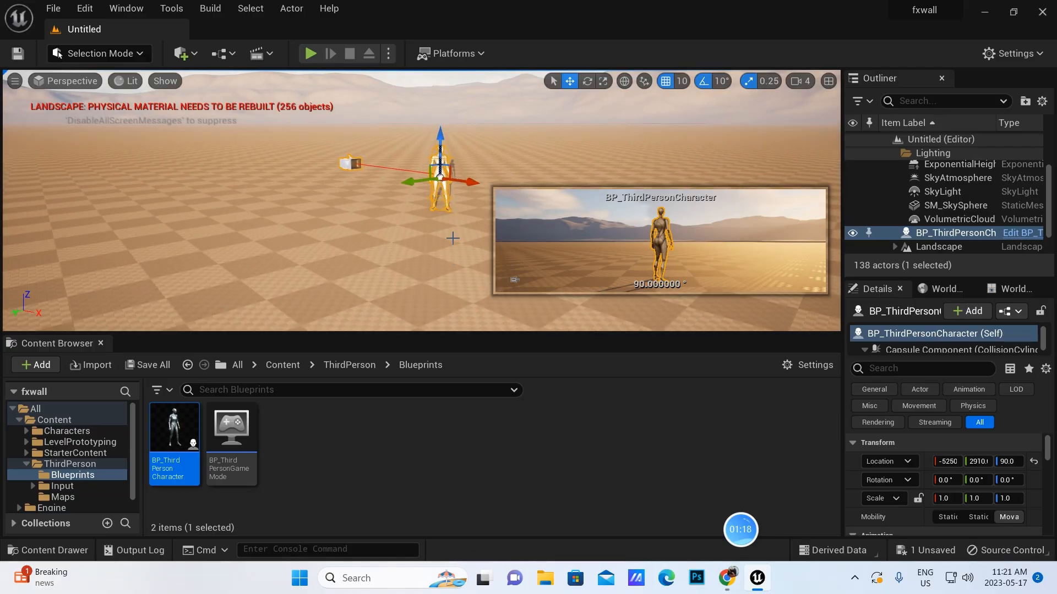
left_click_drag(460, 244, 706, 233, "alt")
scroll(419, 210, "up", 3)
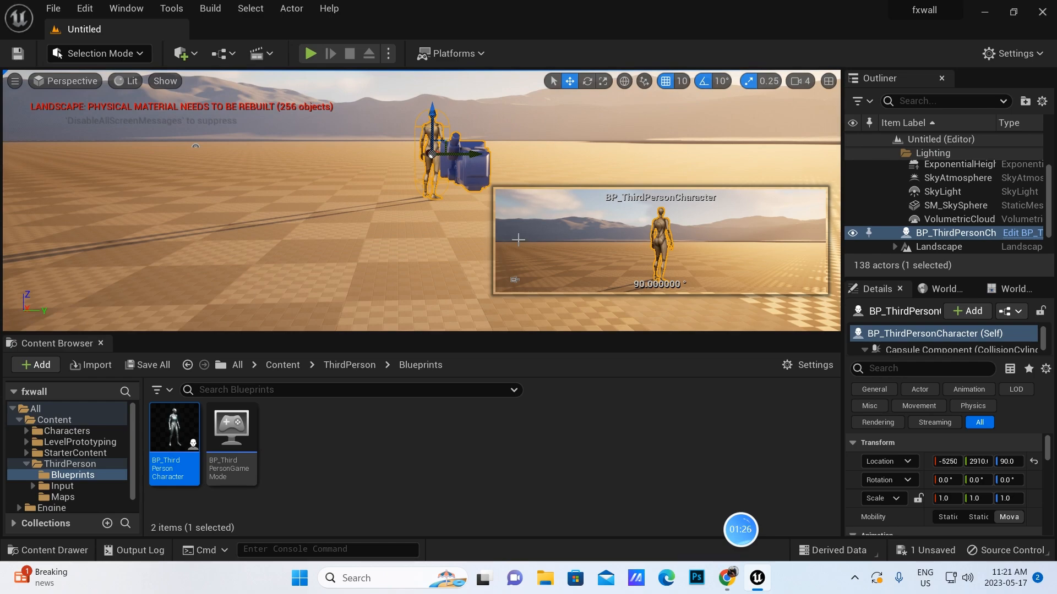
Set the Camera Preview Size to 2 in the level viewport preferences
left_click(15, 81)
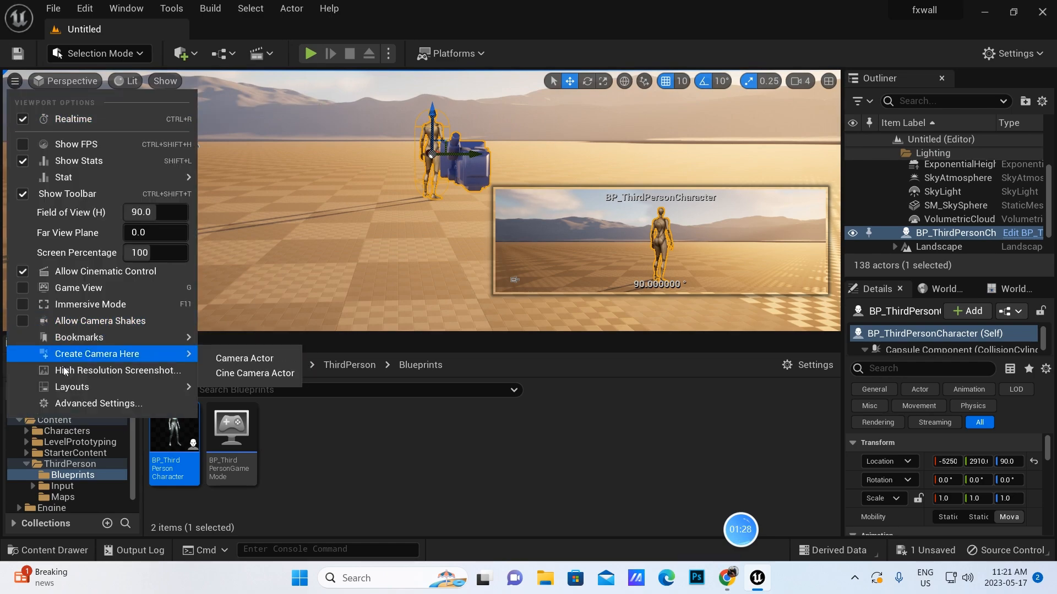
left_click(80, 408)
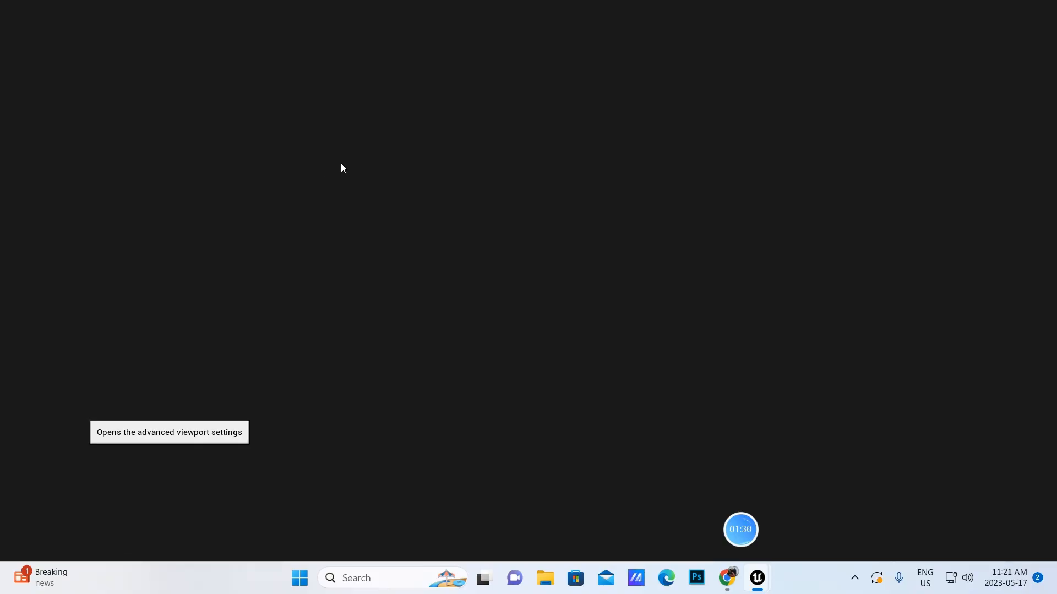
type("camera")
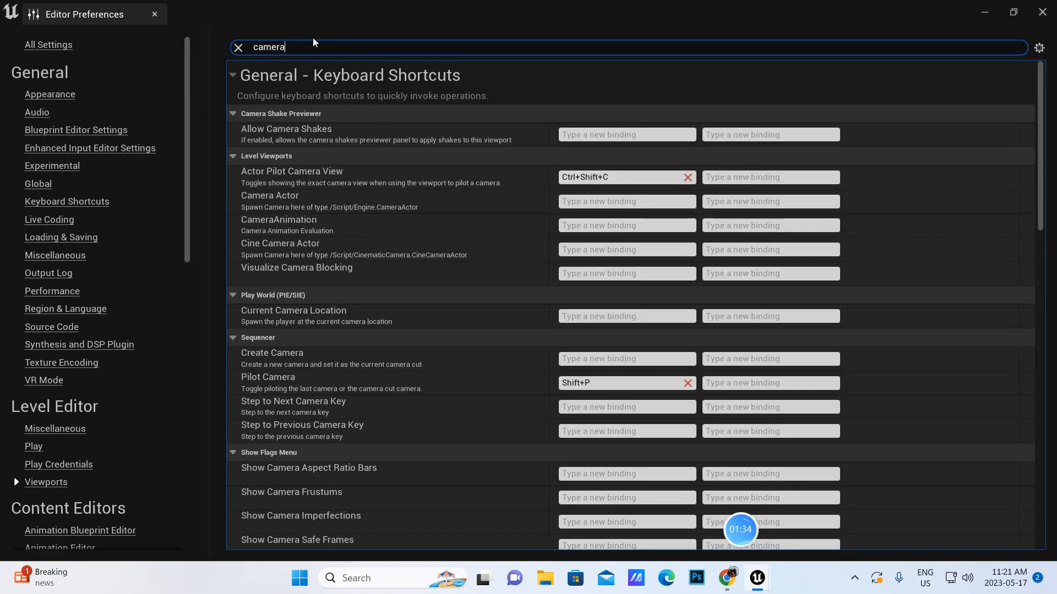
scroll(587, 287, "down", 10)
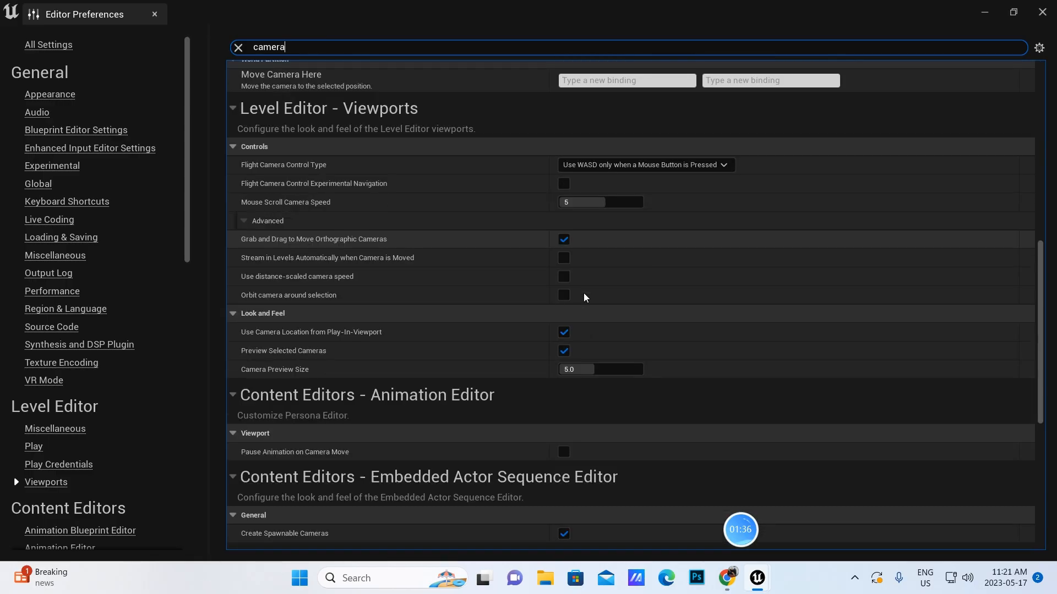
scroll(585, 296, "down", 3)
left_click(593, 283)
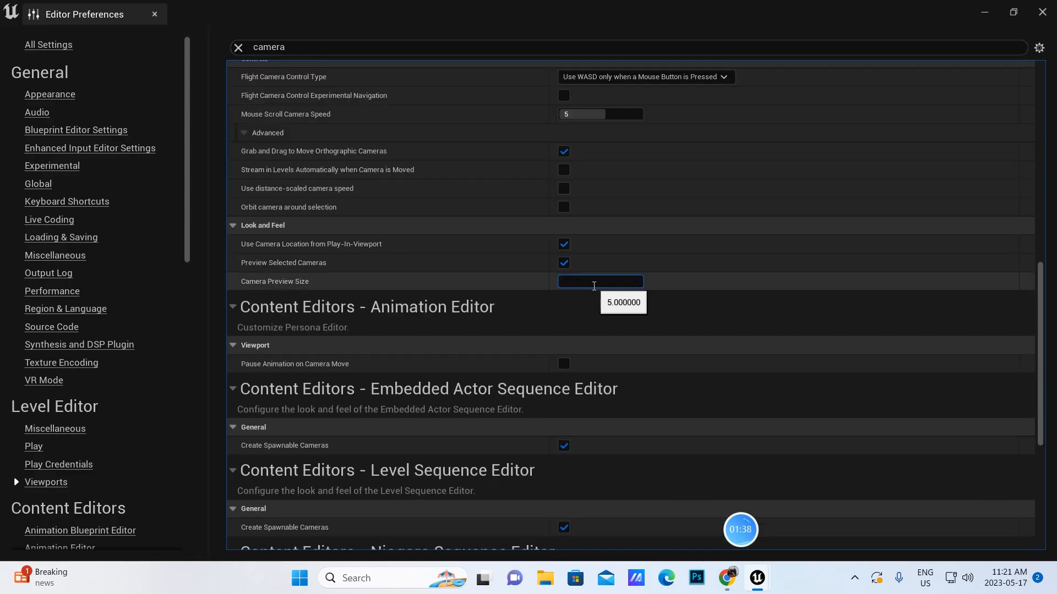
type("2")
key("Return")
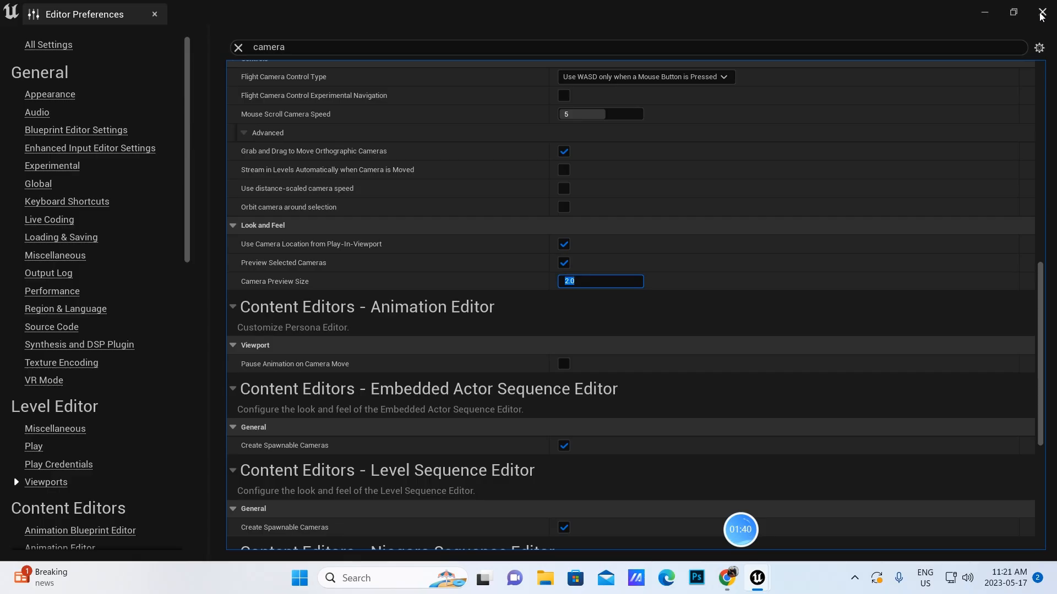
left_click(1042, 11)
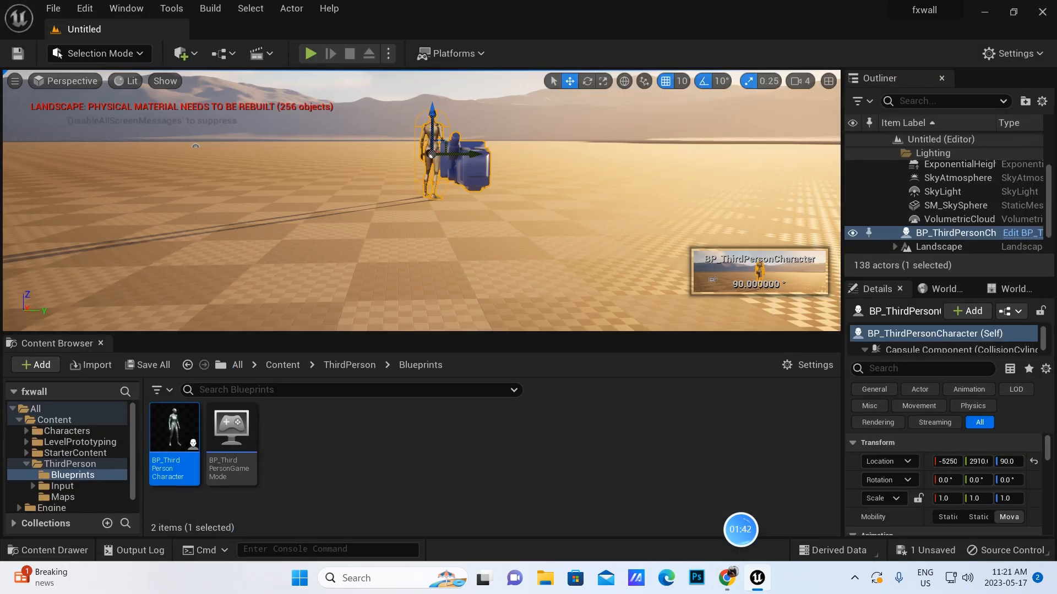
Create a Material Parameter Collection named mpc-location in the Content folder
mouse_move(592, 242)
middle_mouse_down()
mouse_move(582, 223)
mouse_move(593, 241)
middle_mouse_up()
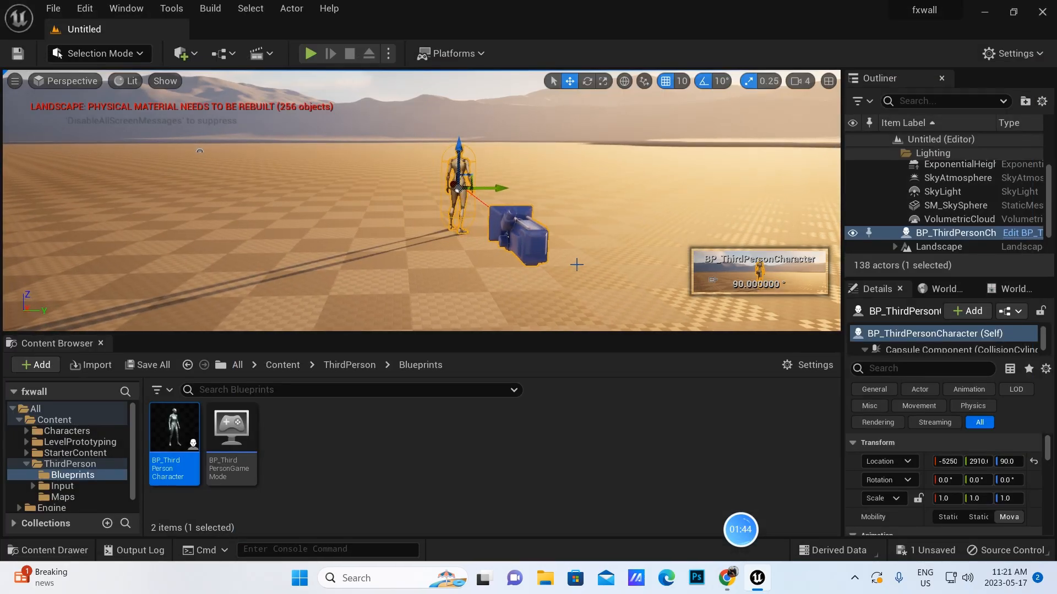
left_click(56, 421)
right_click(438, 432)
mouse_move(437, 431)
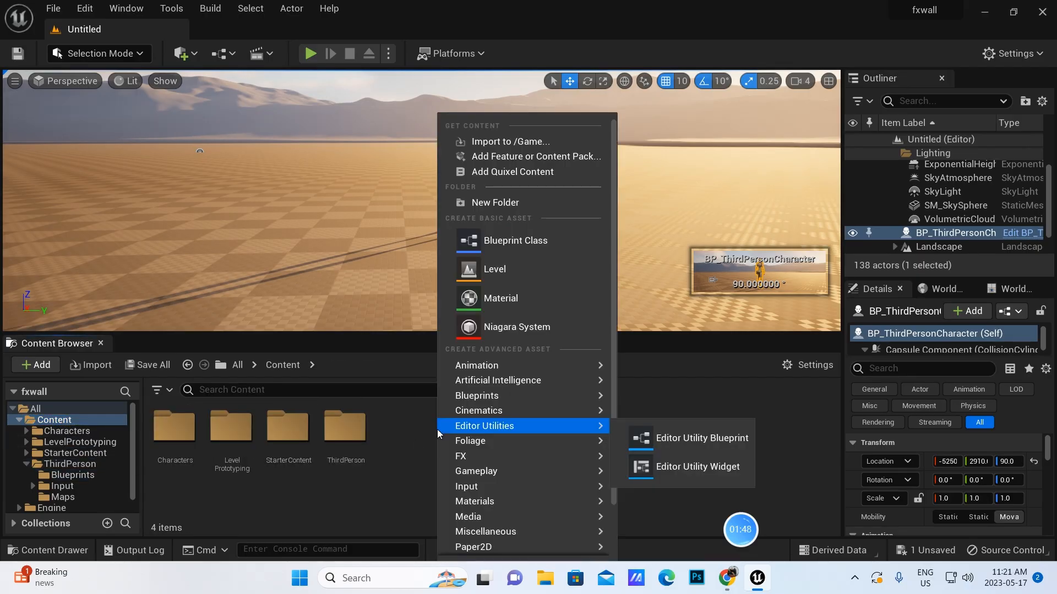
mouse_move(476, 531)
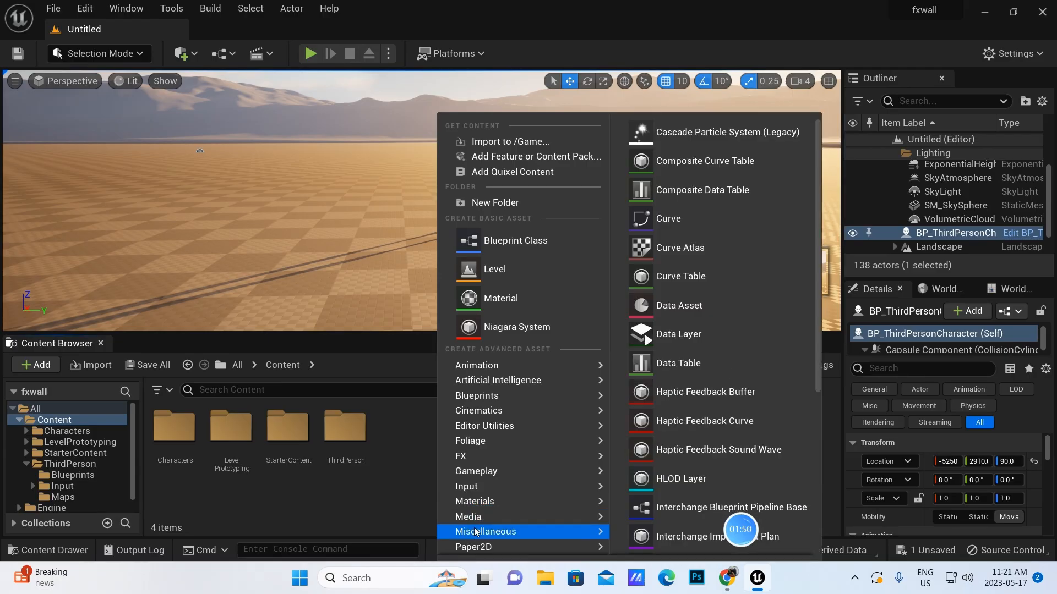
mouse_move(473, 502)
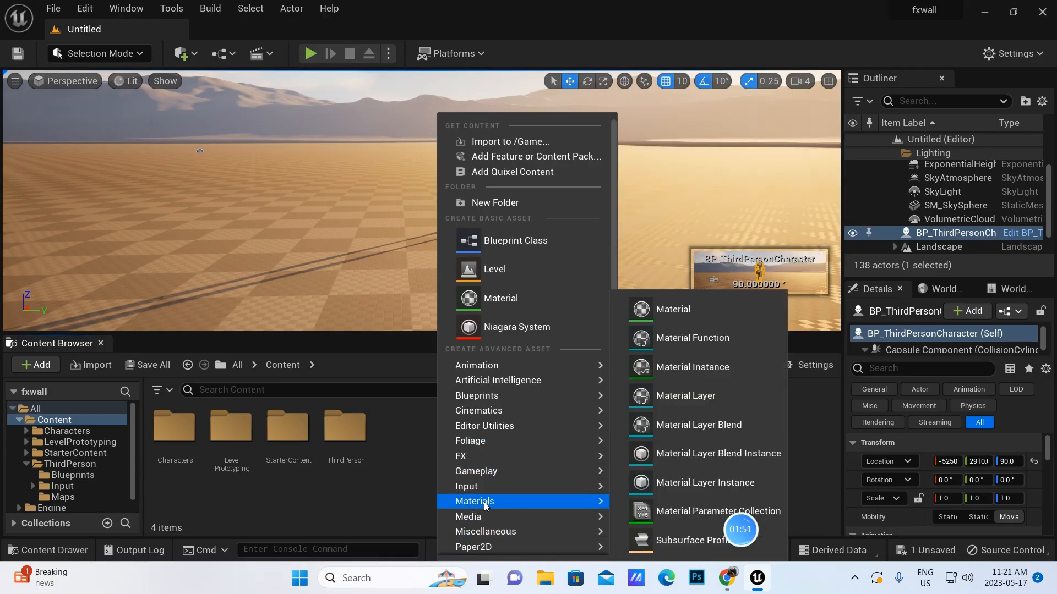
left_click(707, 512)
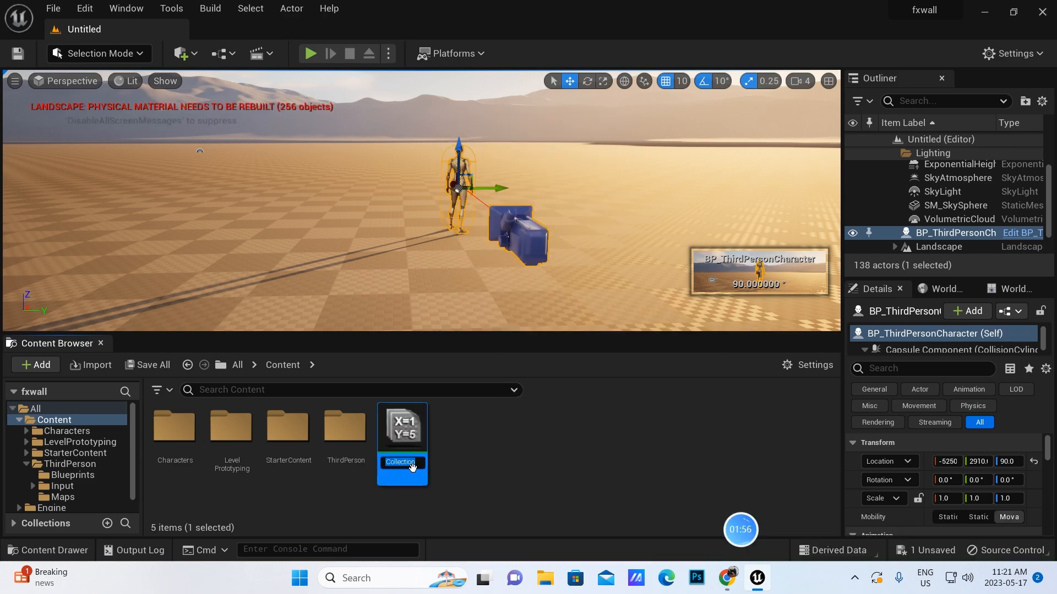
key("BackSpace")
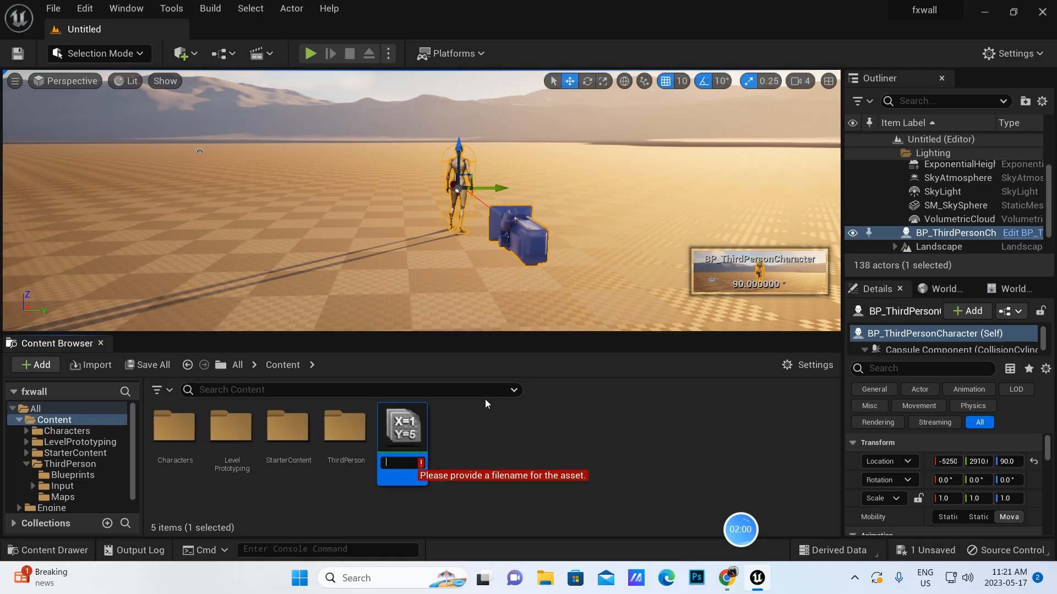
type("mps")
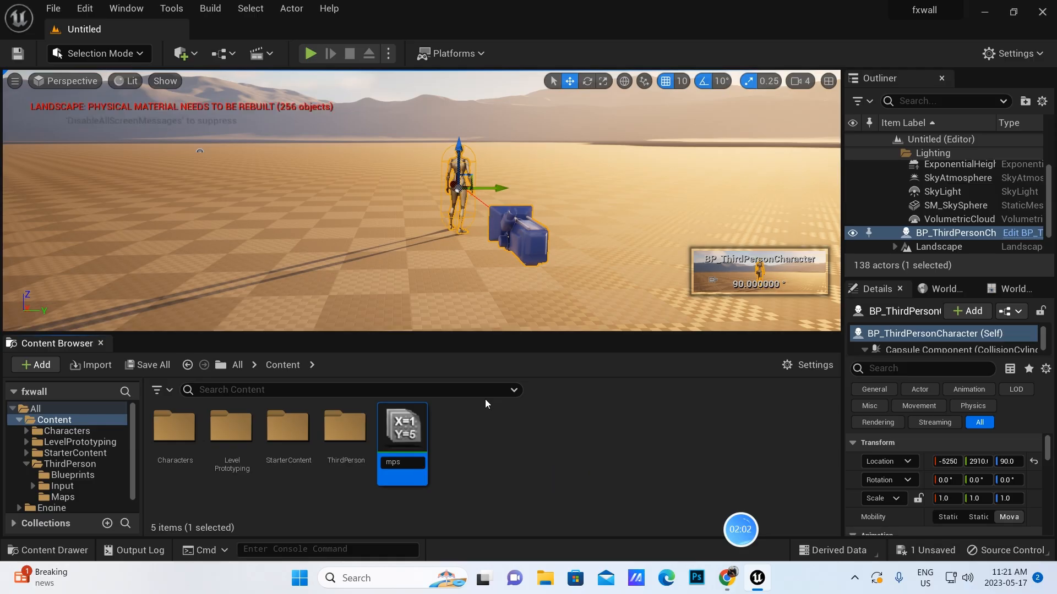
key("BackSpace")
type("c-location")
key("Return")
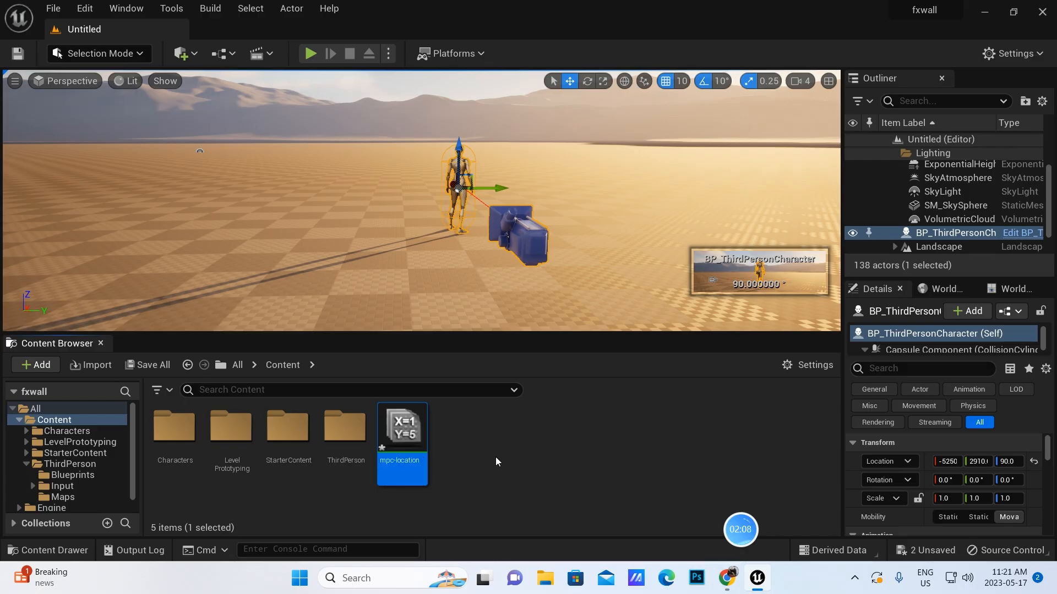
Open mpc-location in a maximized window, add one vector parameter and expand its properties
double_click(410, 429)
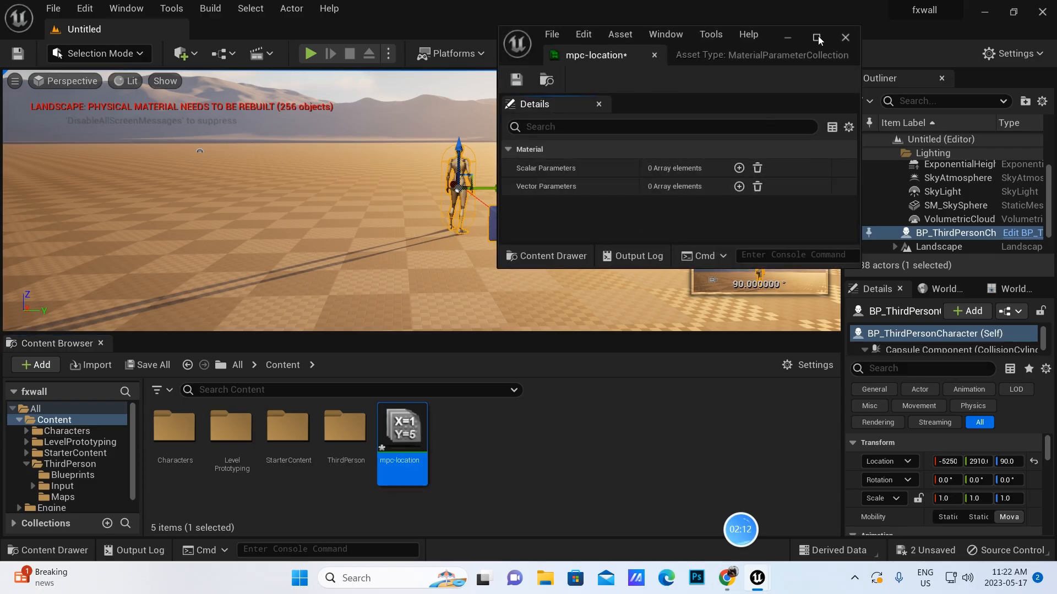
left_click(817, 38)
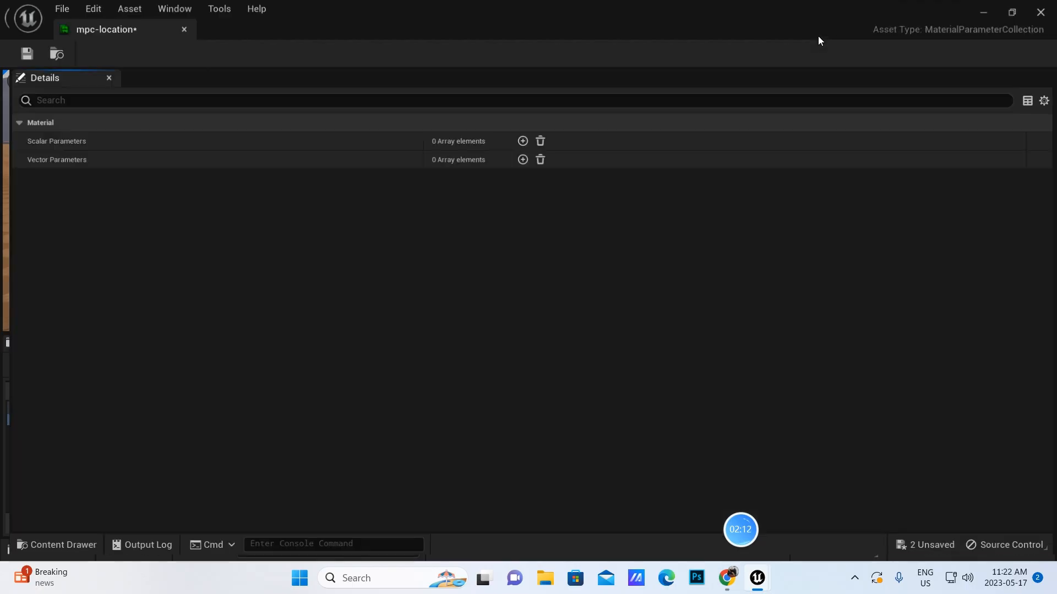
left_click(519, 161)
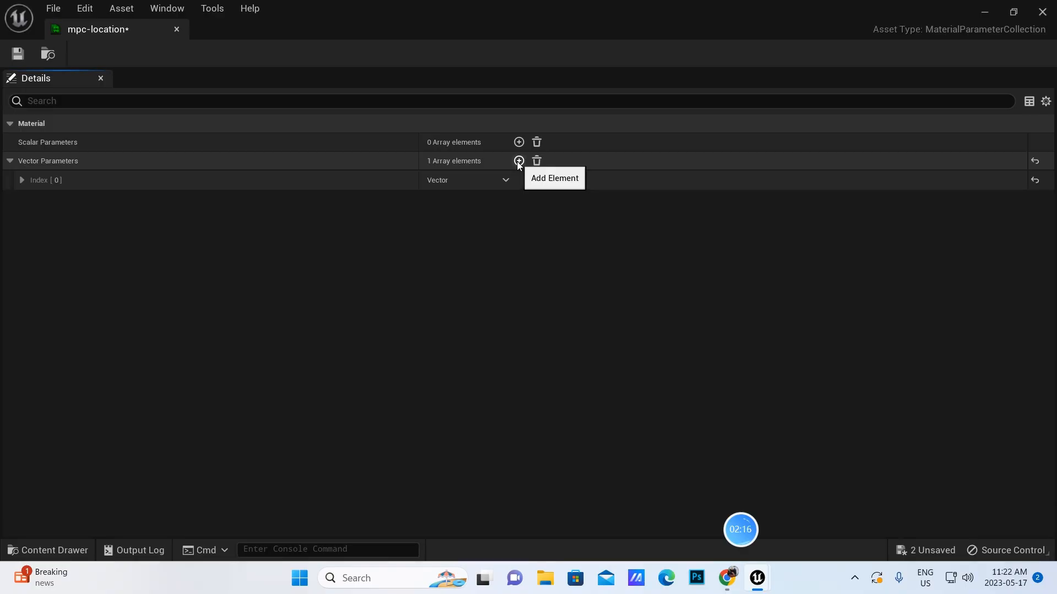
left_click(506, 181)
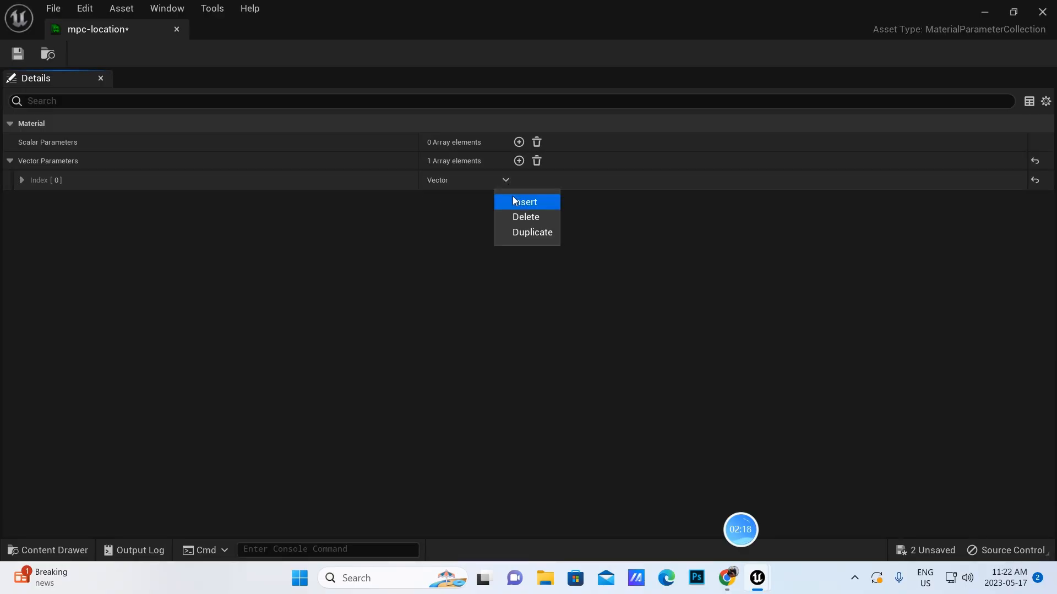
left_click(22, 179)
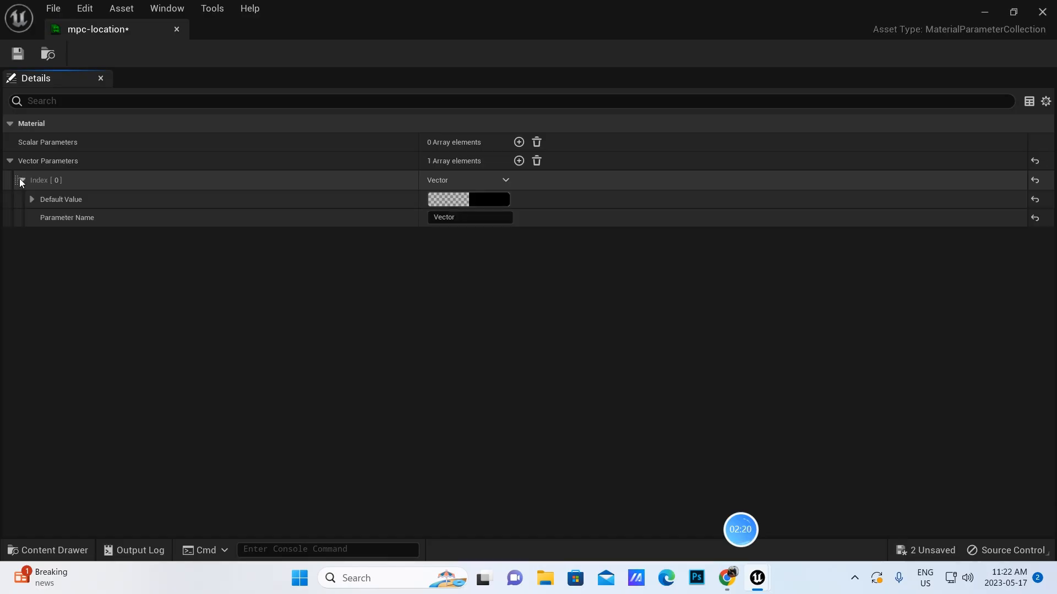
Name the new vector parameter location and save the parameter collection
left_click(470, 218)
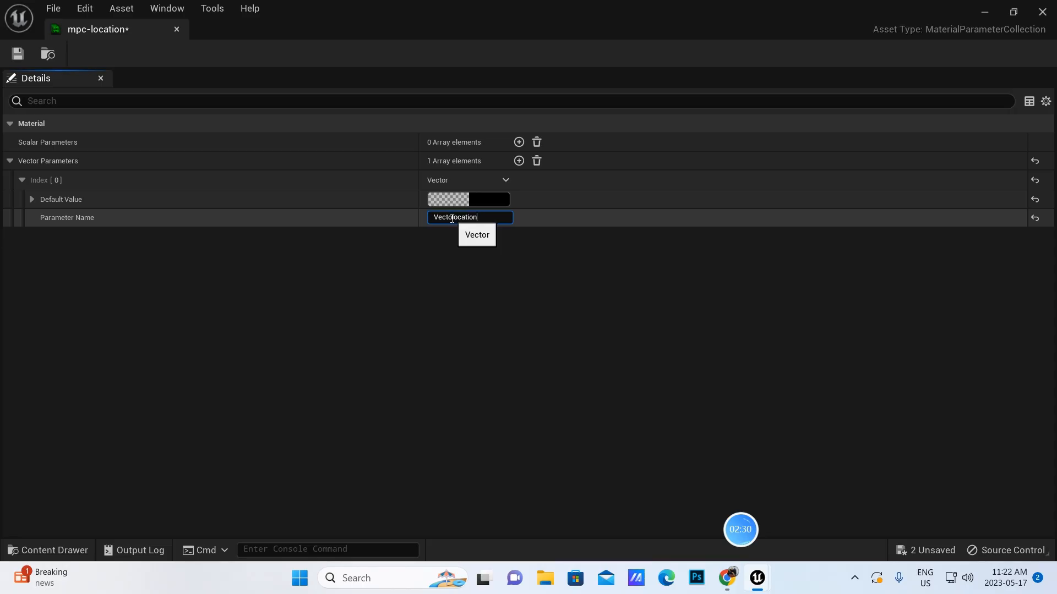
key("BackSpace")
key("BackSpace")
key("BackSpace")
key("BackSpace")
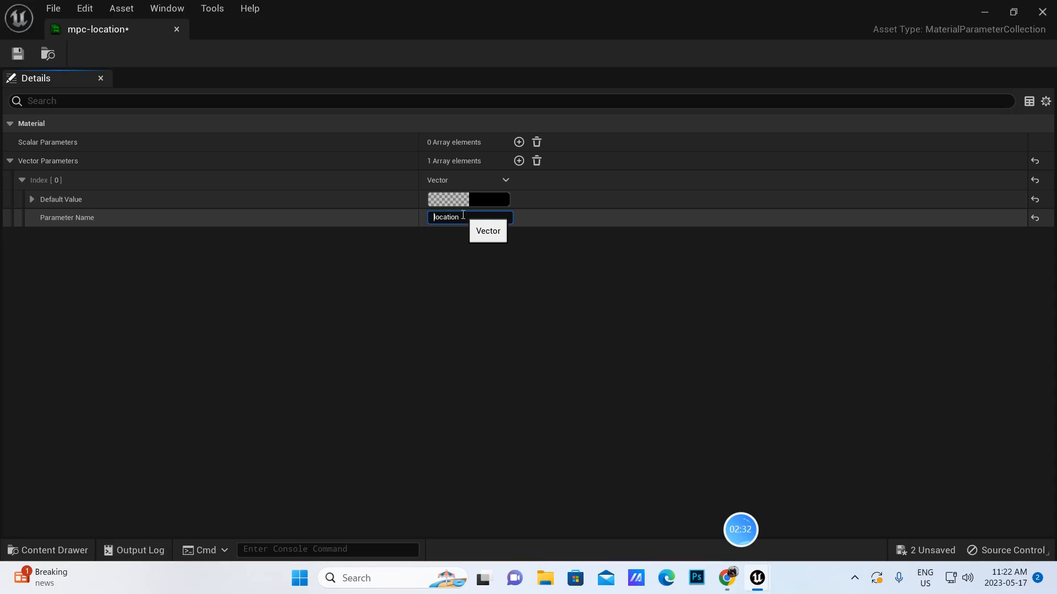
left_click(476, 260)
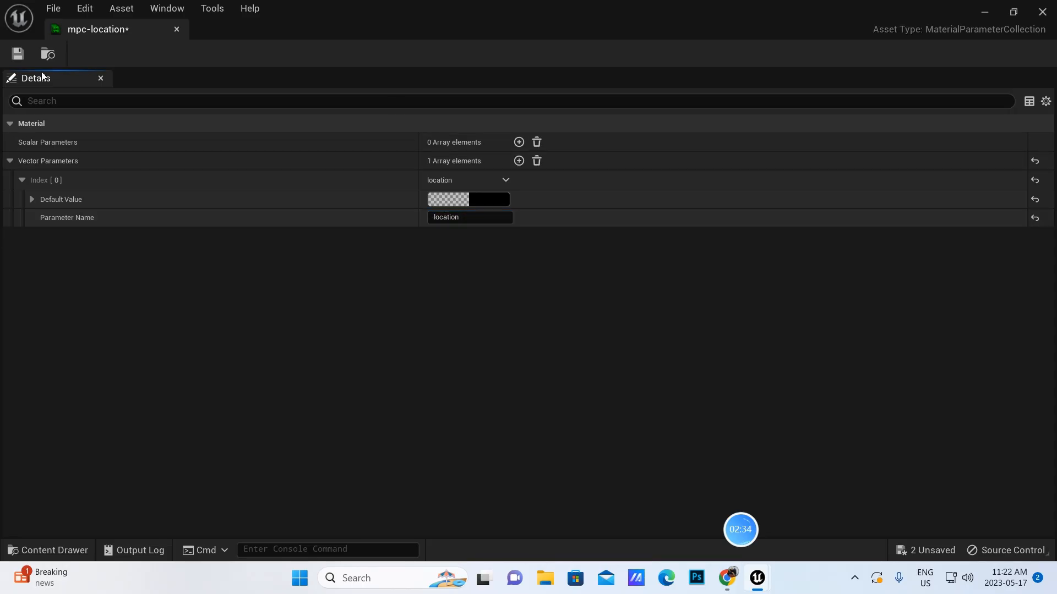
left_click(18, 53)
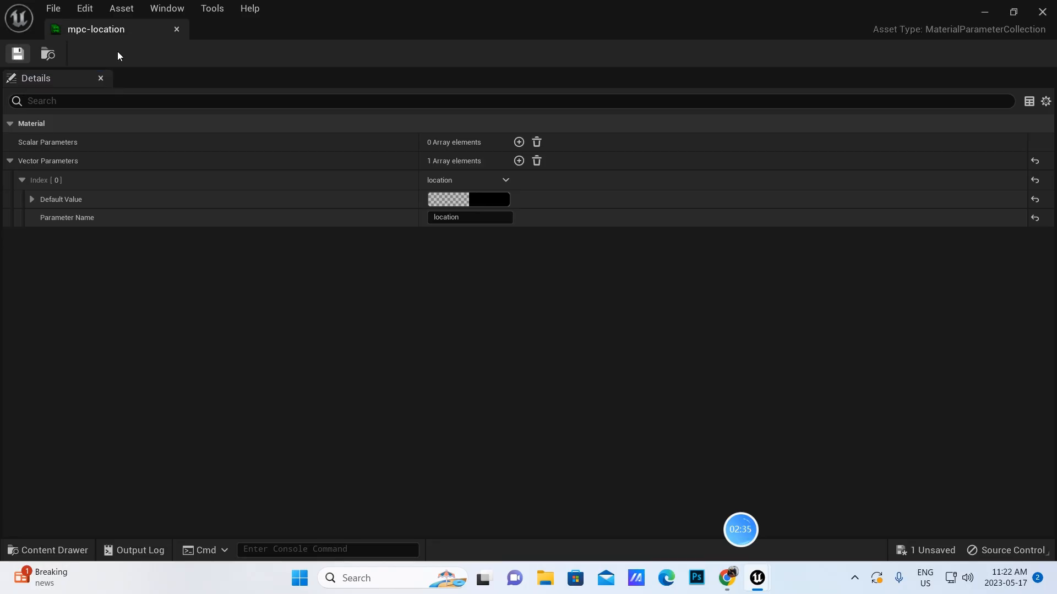
Close the mpc-location collection and create a material named m-wall in the Content folder
left_click(1042, 11)
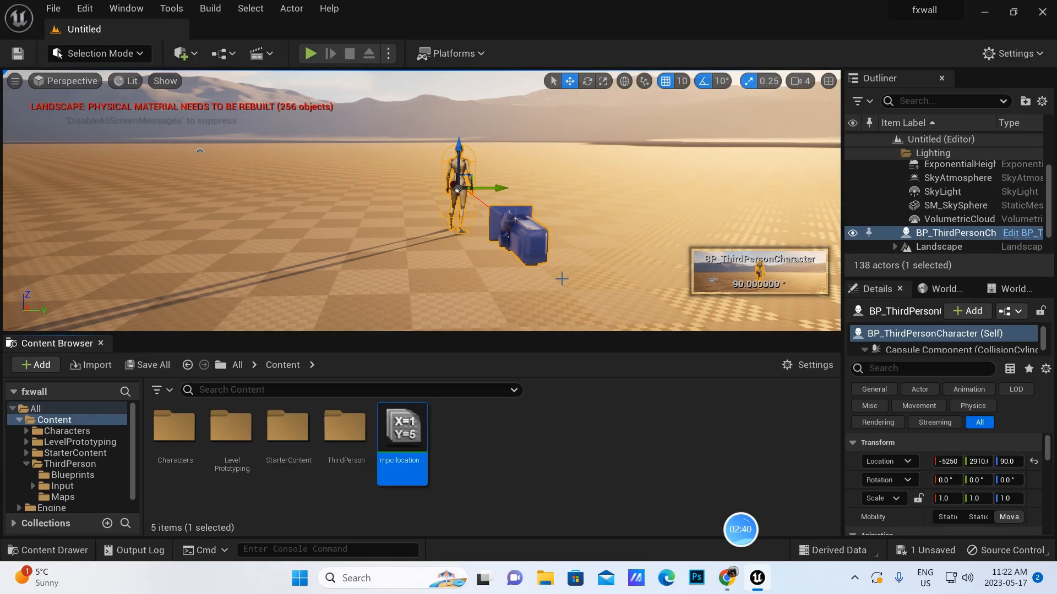
right_click(500, 434)
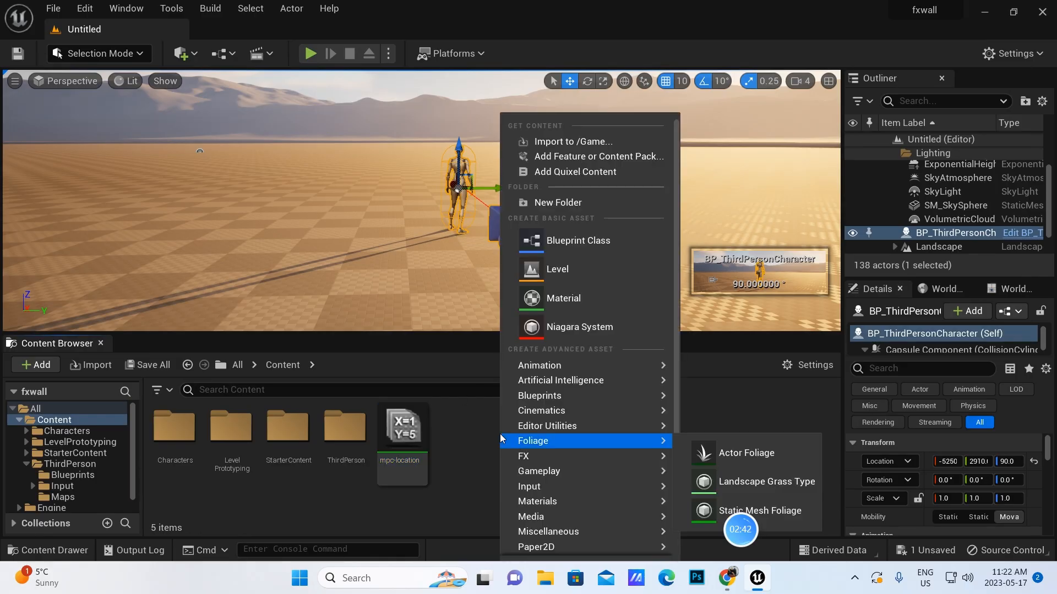
left_click(556, 298)
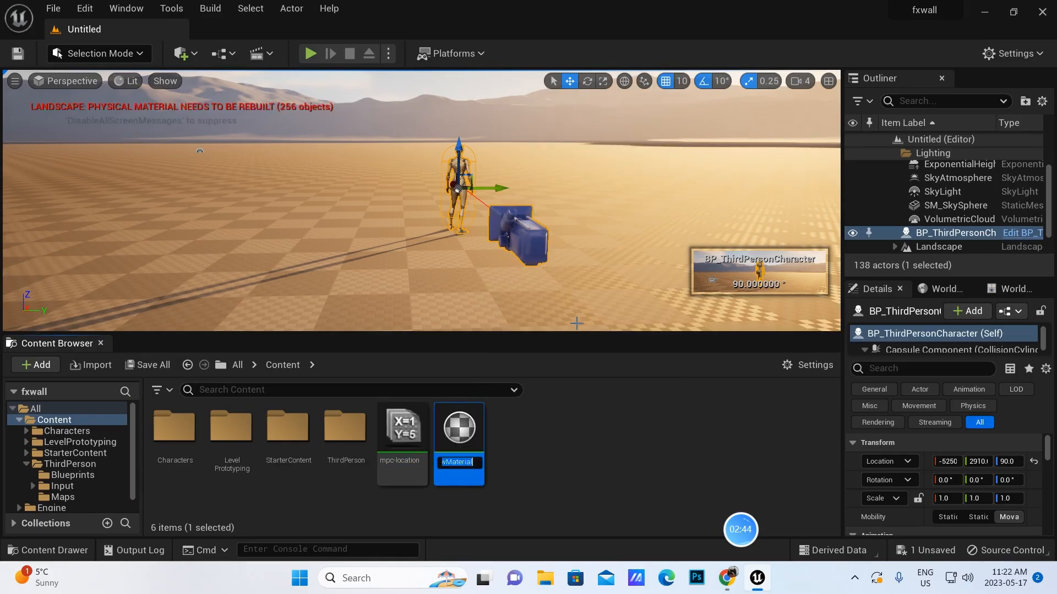
key("BackSpace")
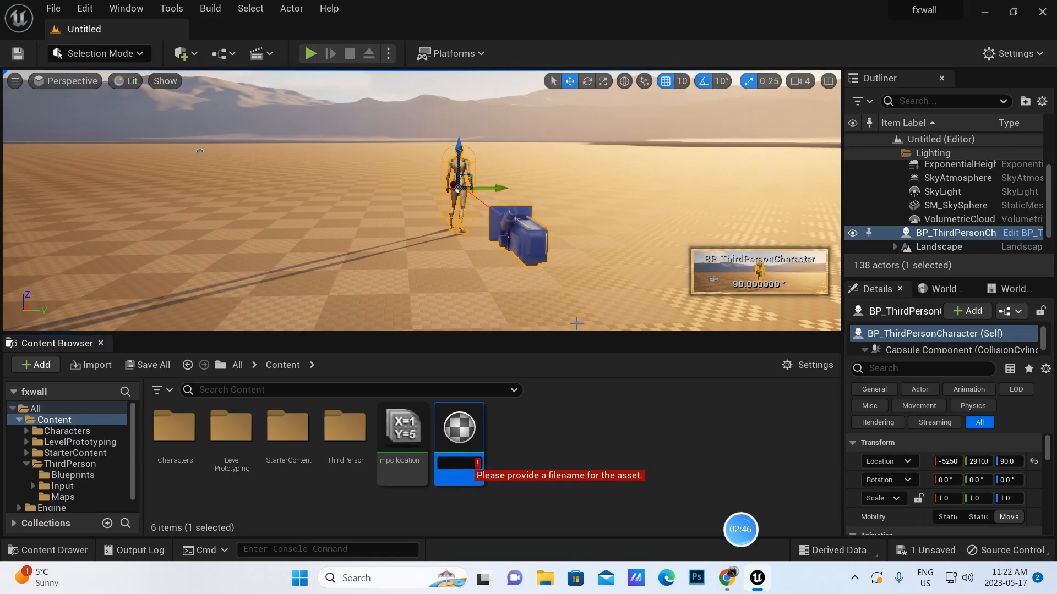
type("m-wall")
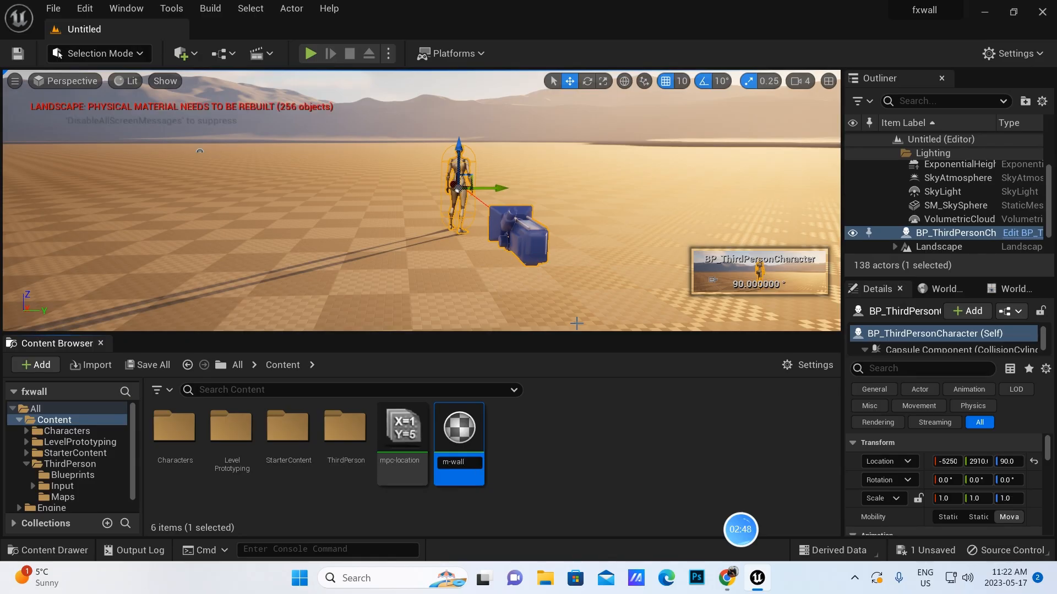
key("Return")
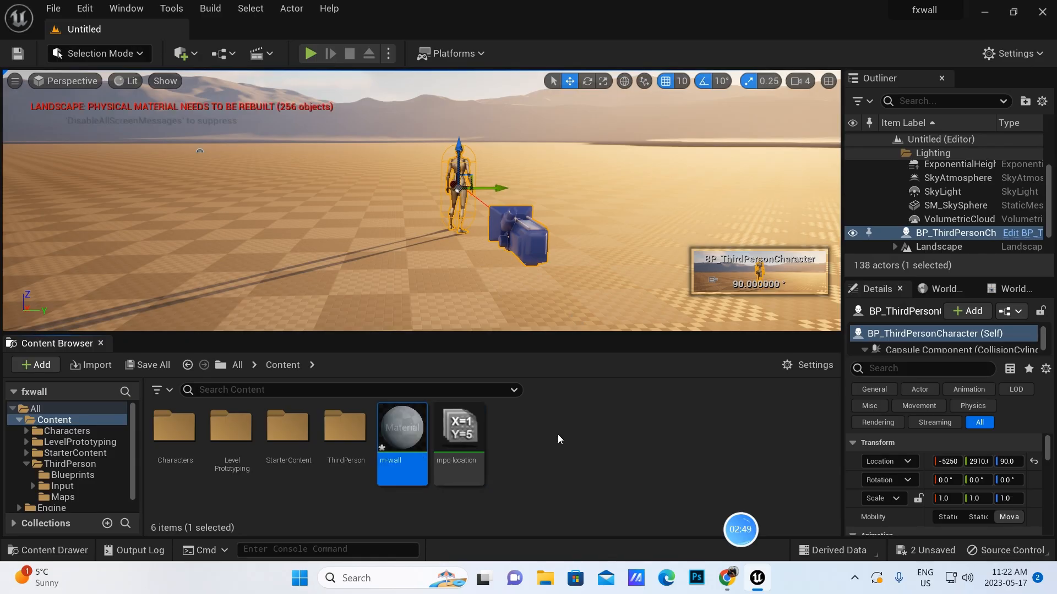
Open the m-wall material, set its Blend Mode to Translucent and enable Two Sided
double_click(394, 431)
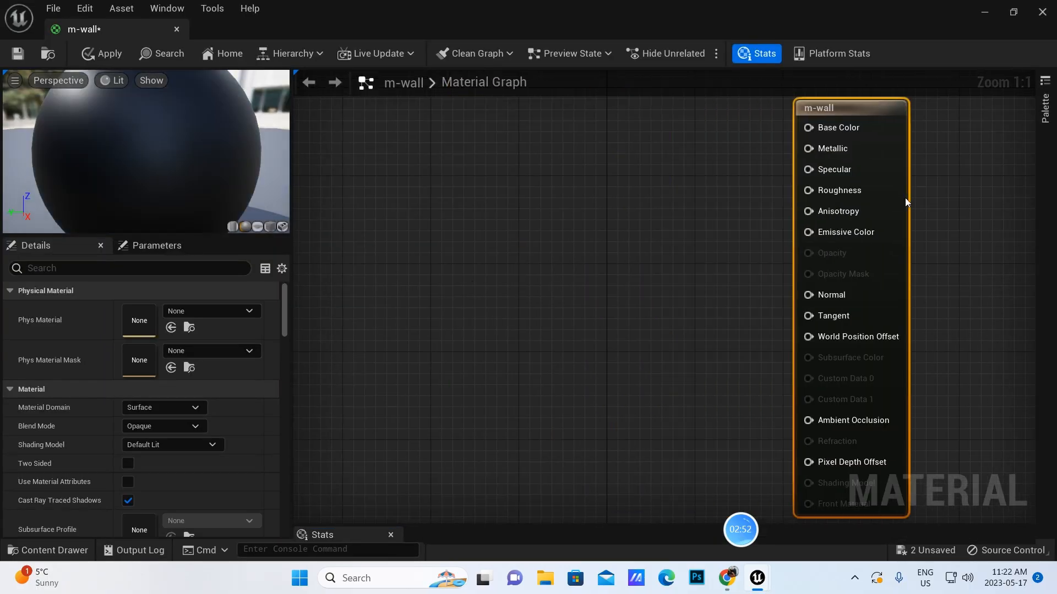
scroll(873, 211, "down", 3)
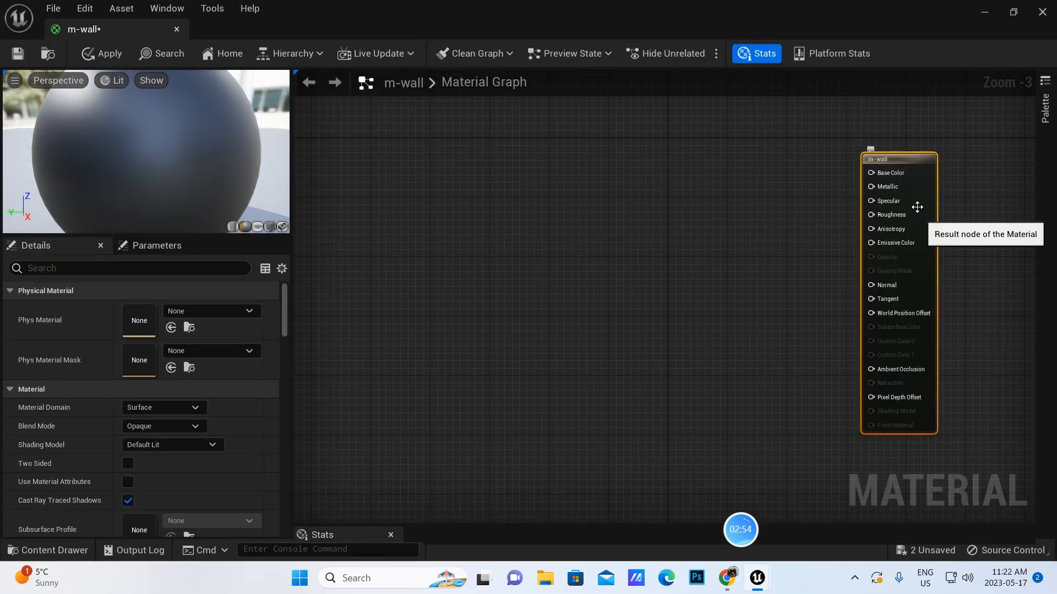
left_click(195, 428)
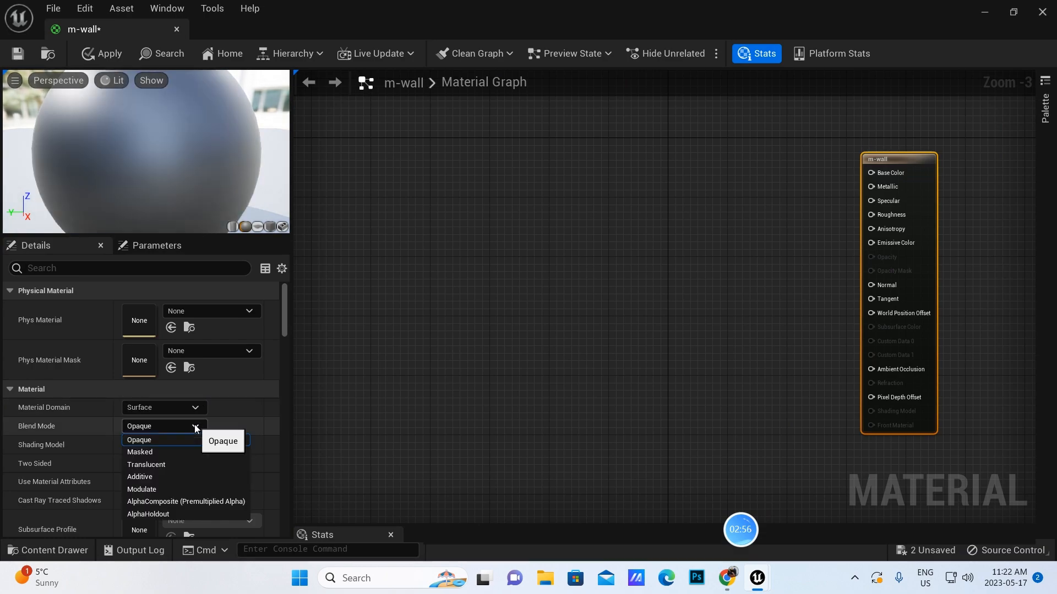
left_click(152, 466)
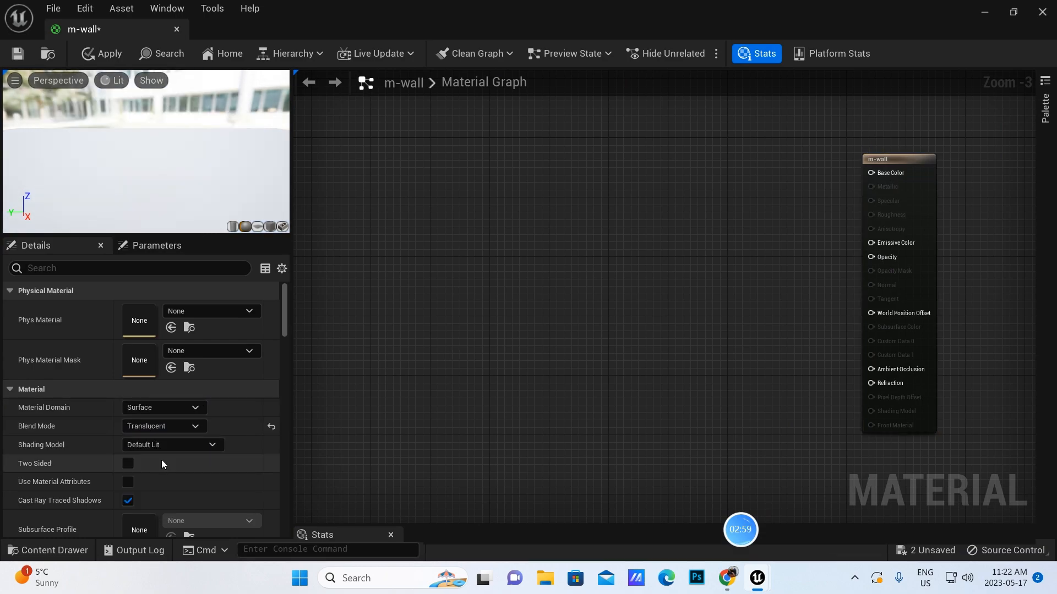
left_click(127, 465)
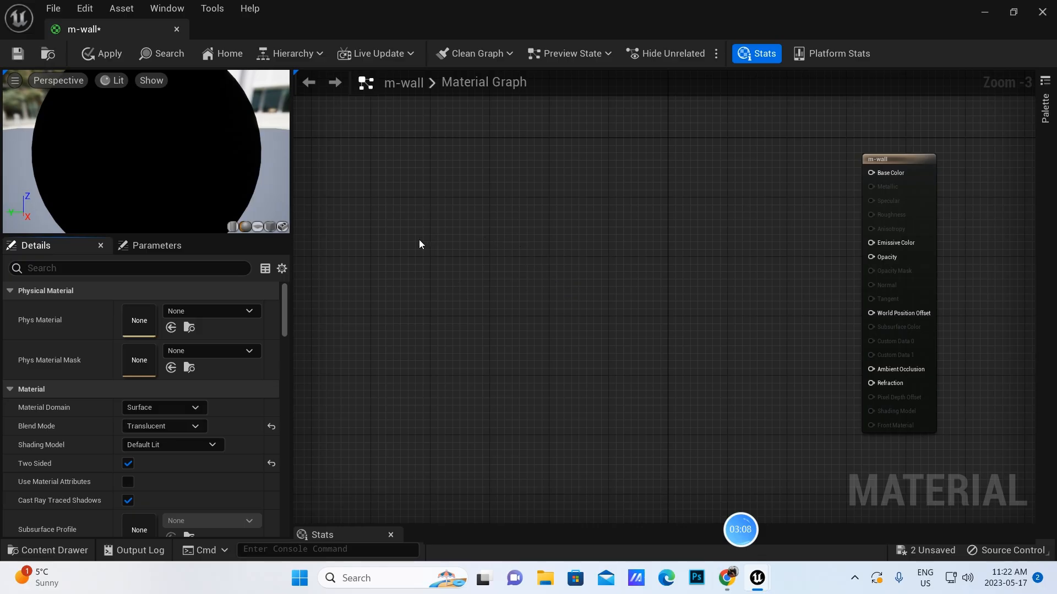
Add a CollectionParameter node to the material graph, well away from the m-wall result node
right_click(397, 173)
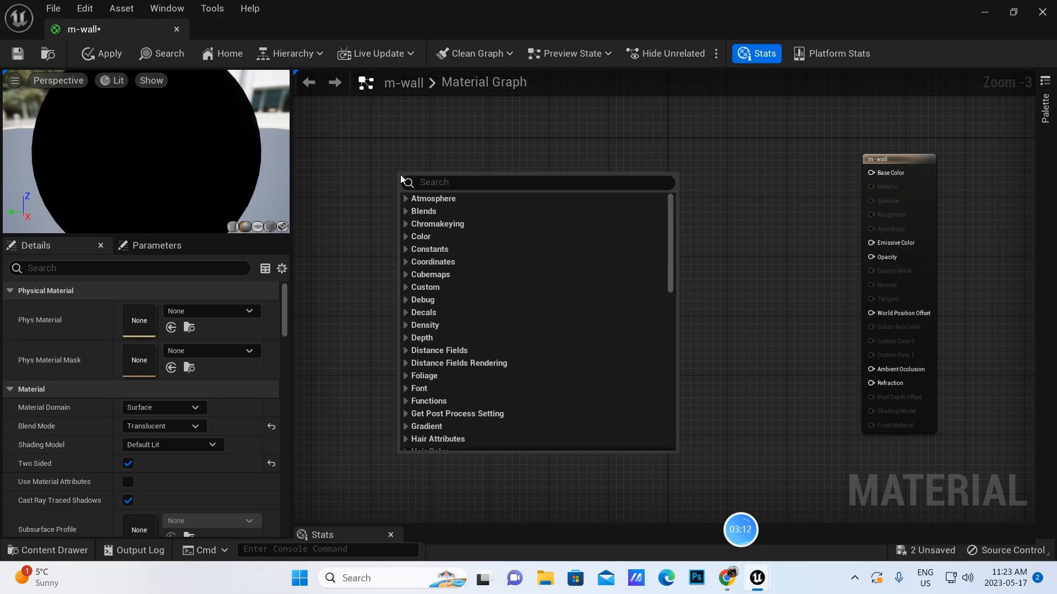
left_click(424, 185)
type("coll")
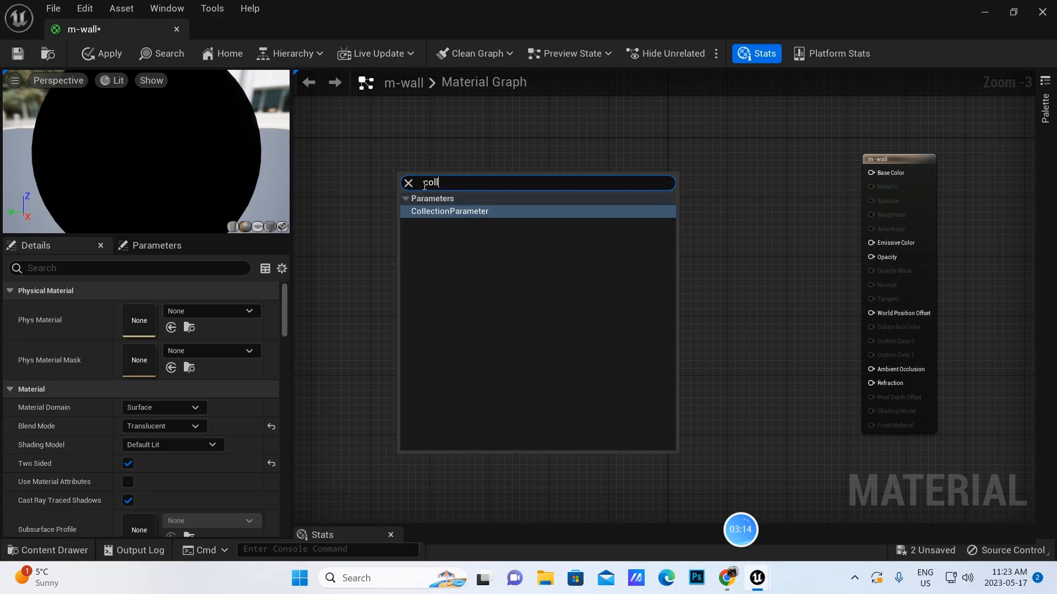
left_click(445, 212)
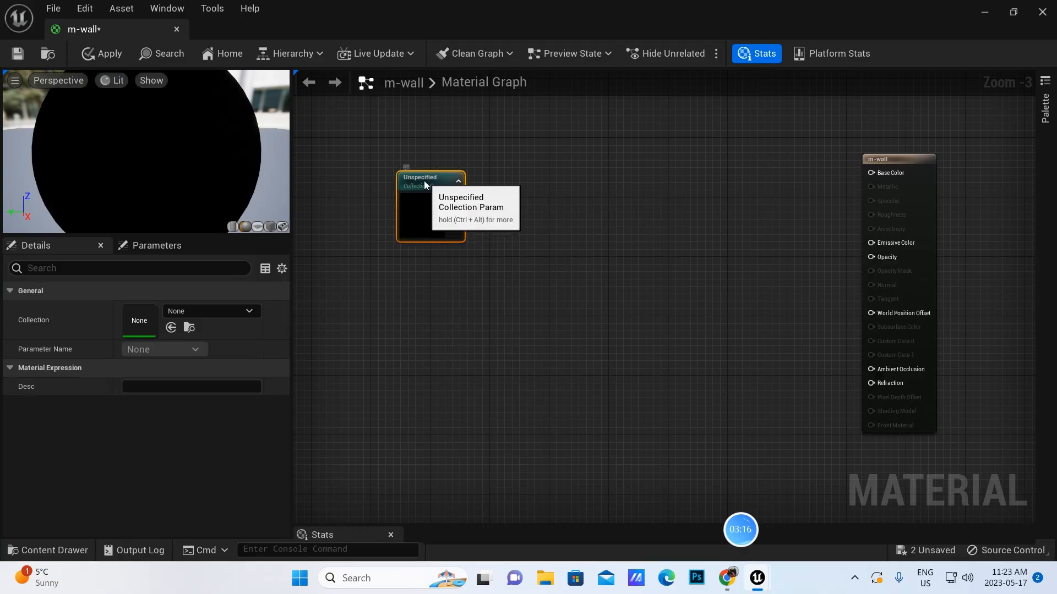
left_click_drag(398, 187, 382, 186)
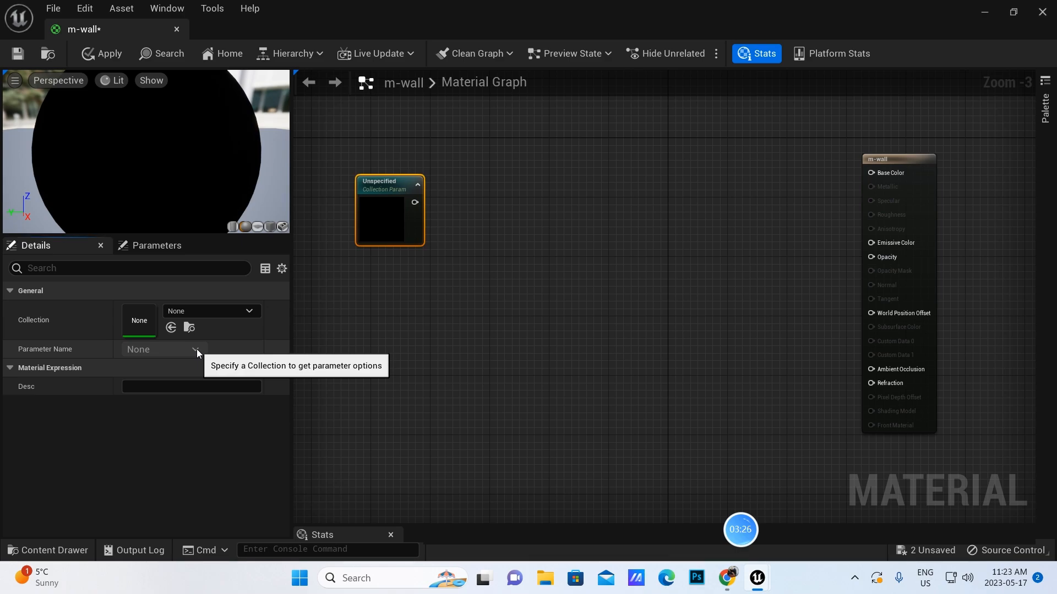
Assign the mpc-location collection and its location parameter to the collection node, and shift the node further from the result node
left_click(249, 312)
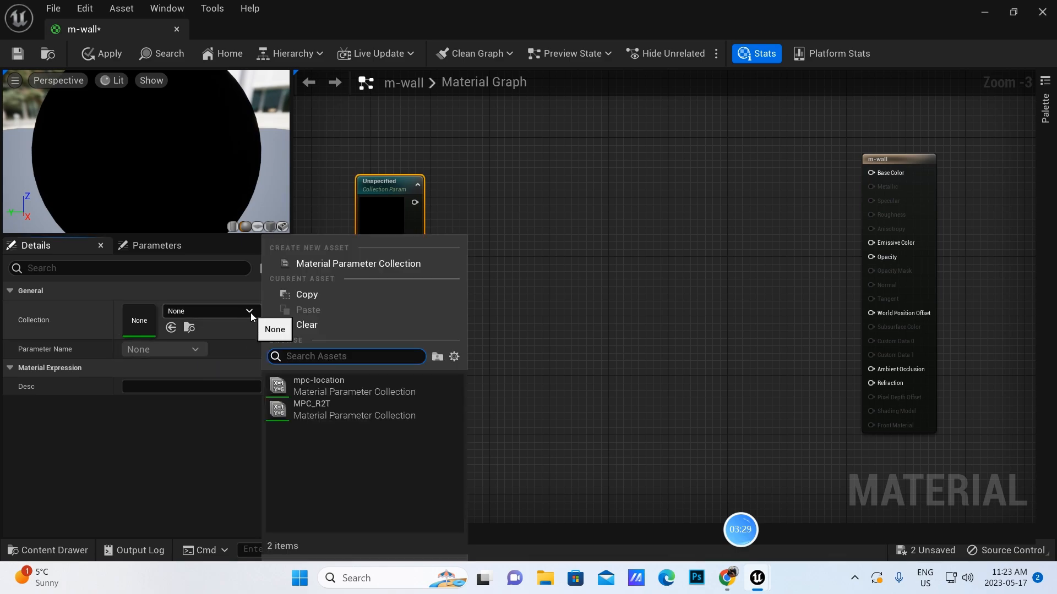
left_click(316, 385)
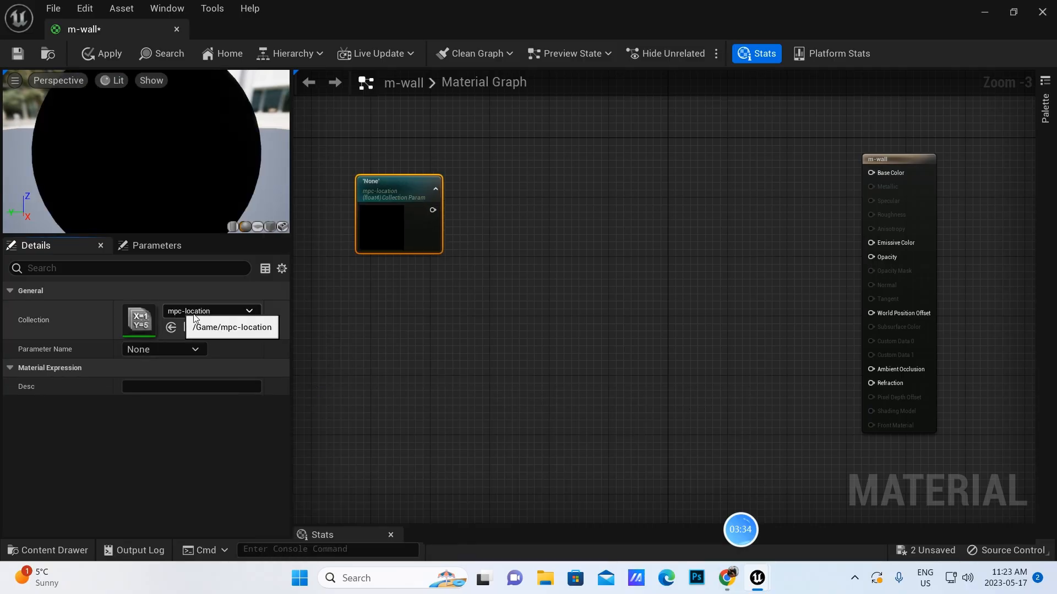
left_click(196, 351)
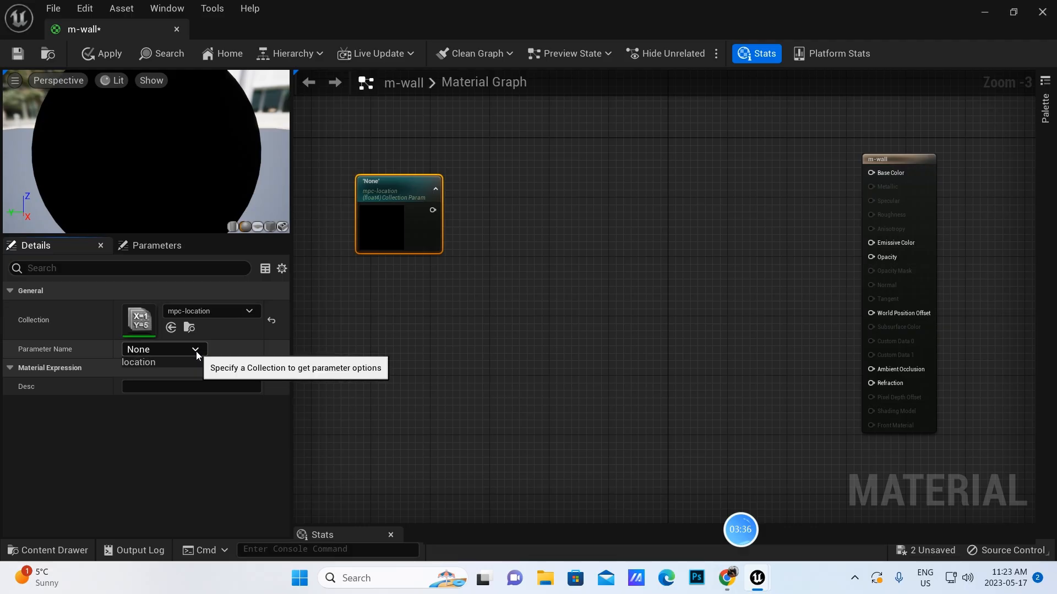
left_click(145, 363)
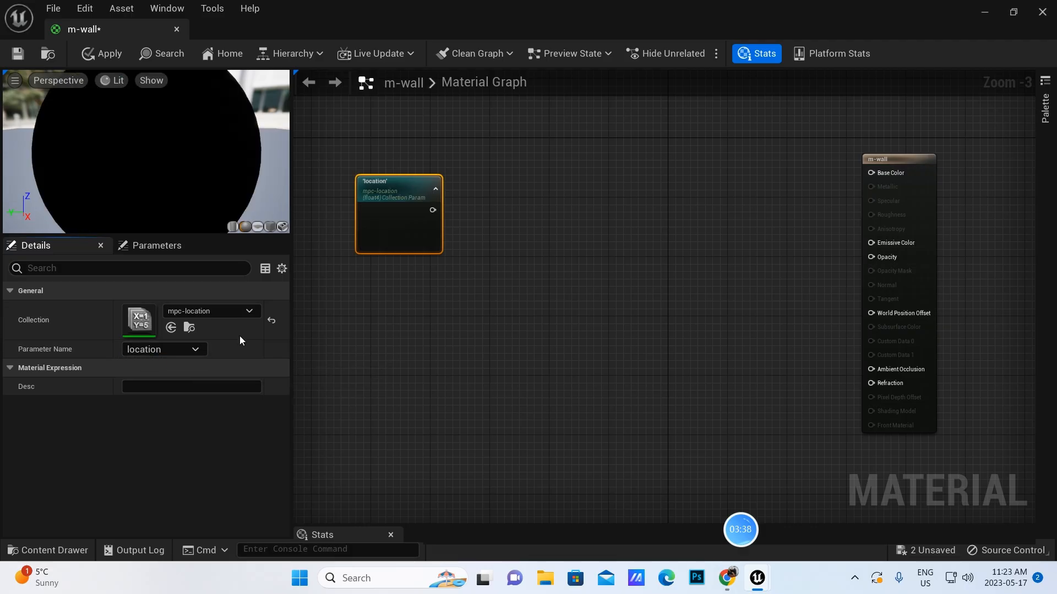
left_click_drag(395, 183, 365, 190)
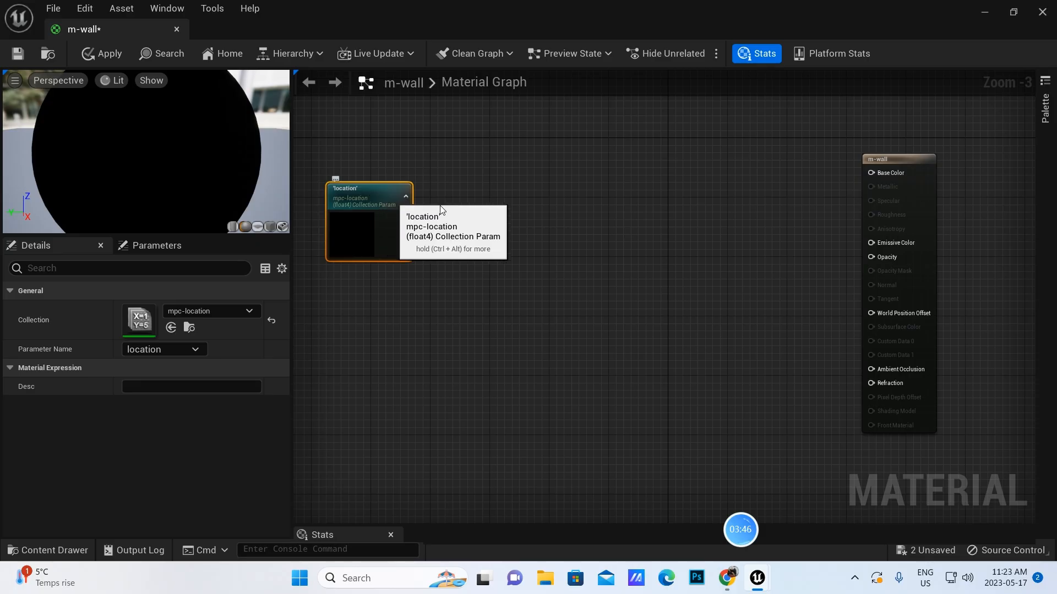
left_click_drag(370, 197, 355, 212)
Add a SphereMask node beside the location node and move the m-wall result node slightly up
right_click(484, 195)
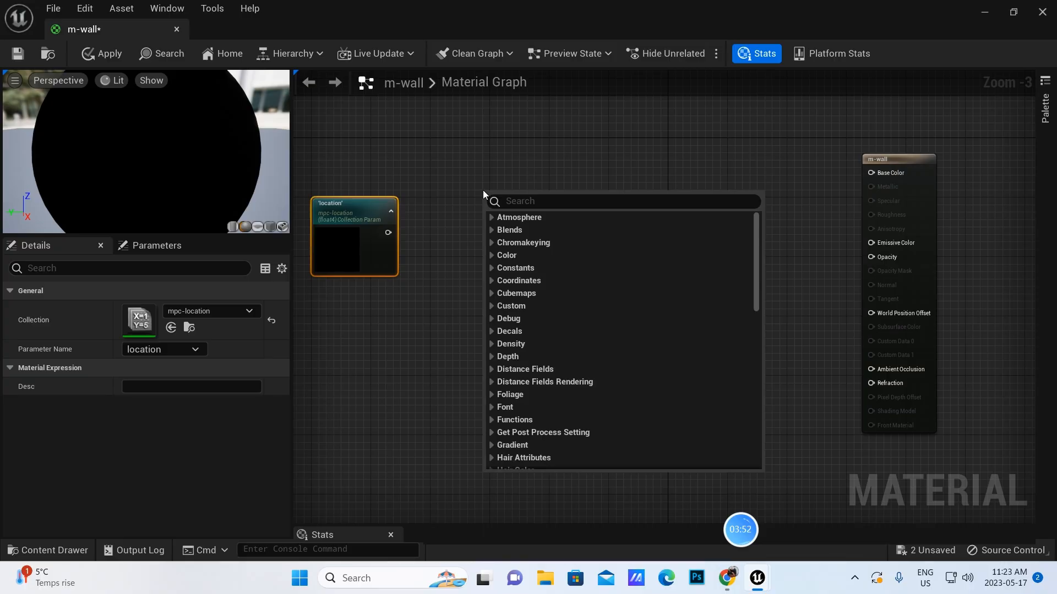
type("s")
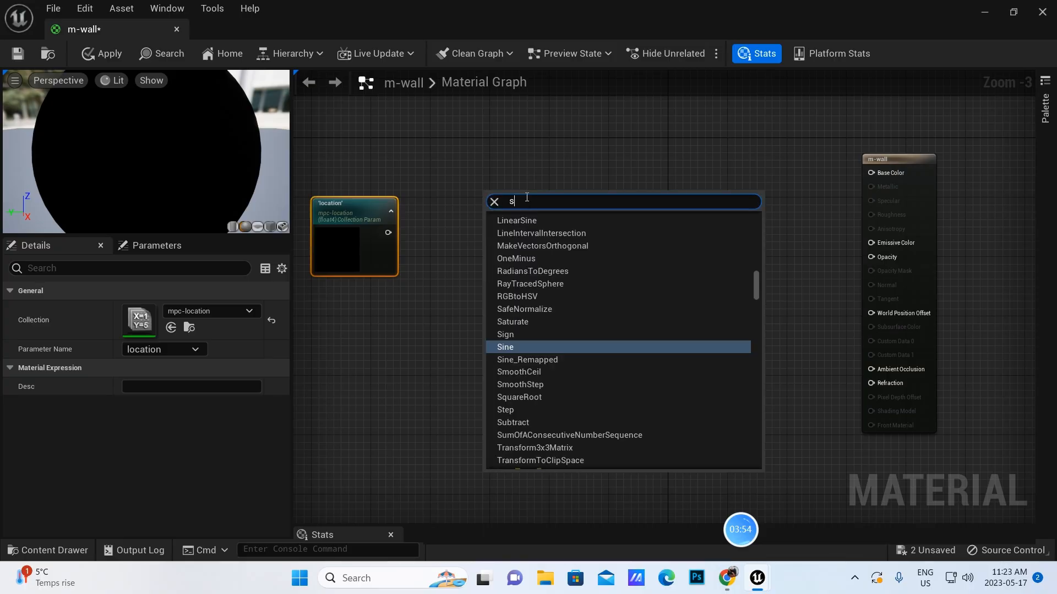
type("phere")
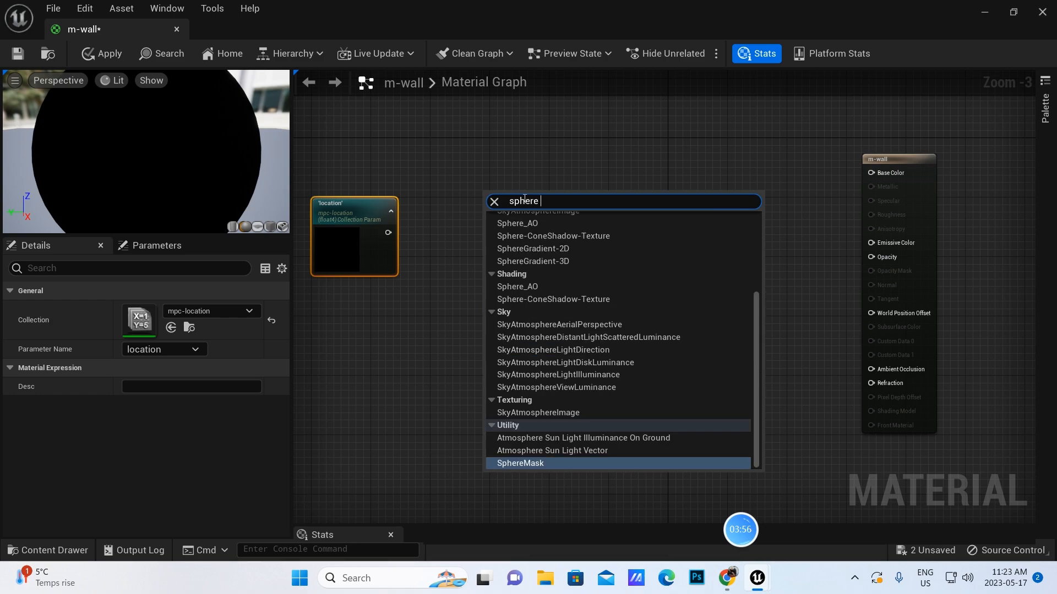
type(" mask")
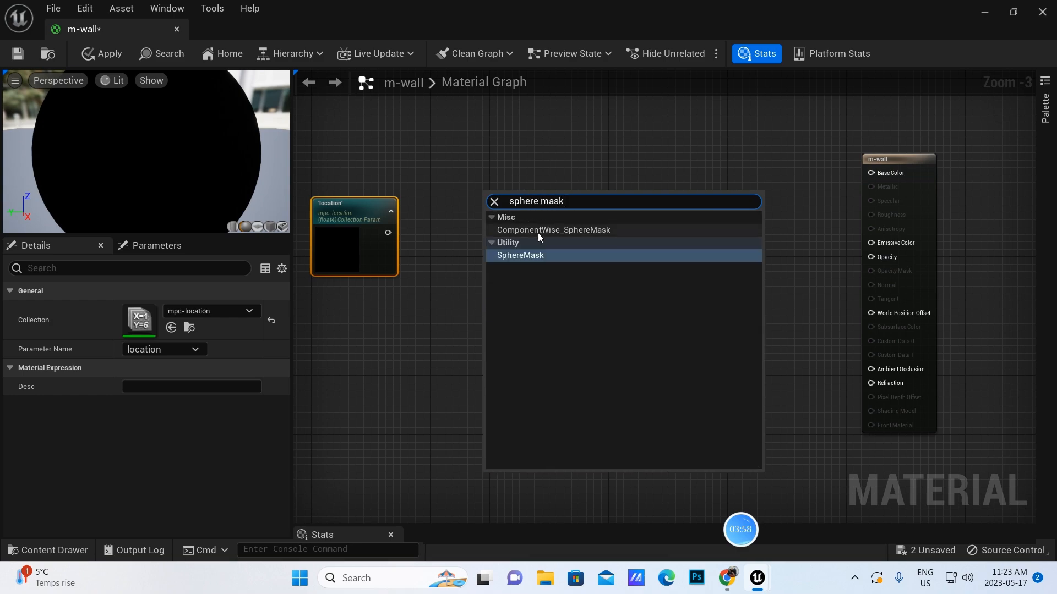
key("Return")
left_click_drag(505, 191, 473, 185)
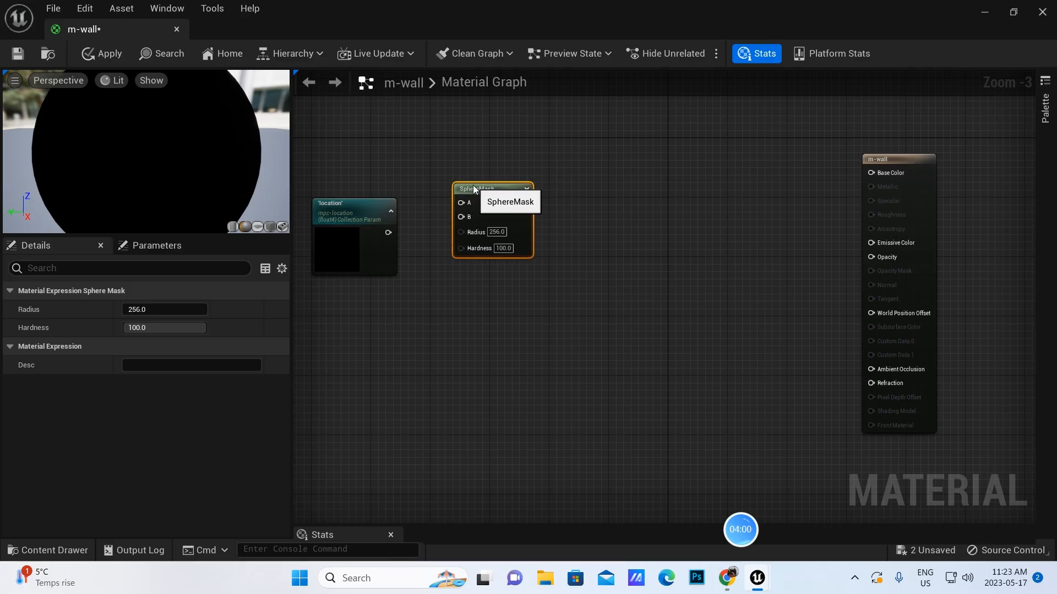
left_click_drag(913, 162, 914, 124)
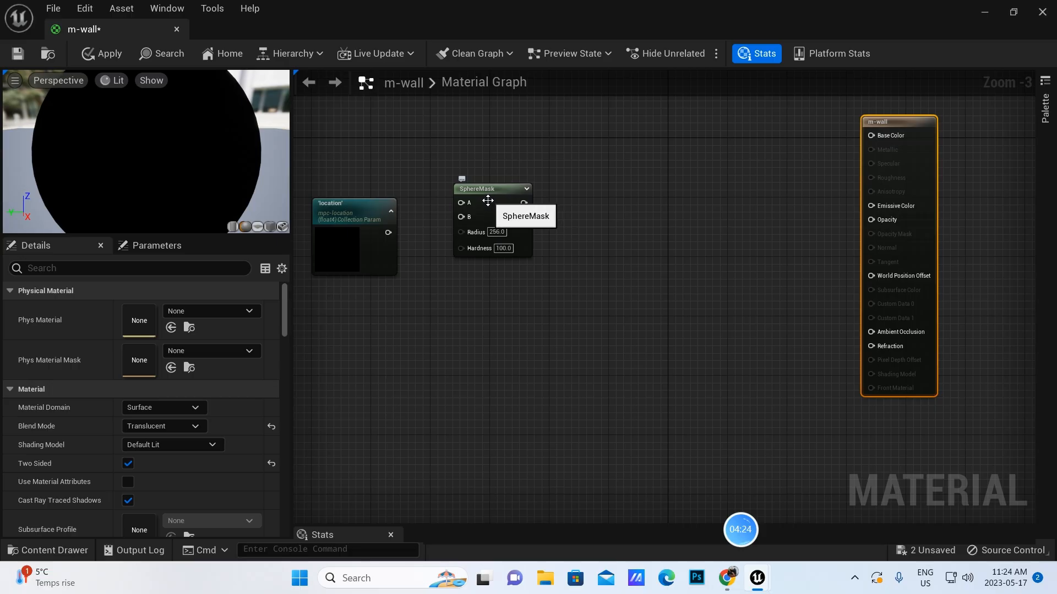
left_click_drag(487, 196, 484, 217)
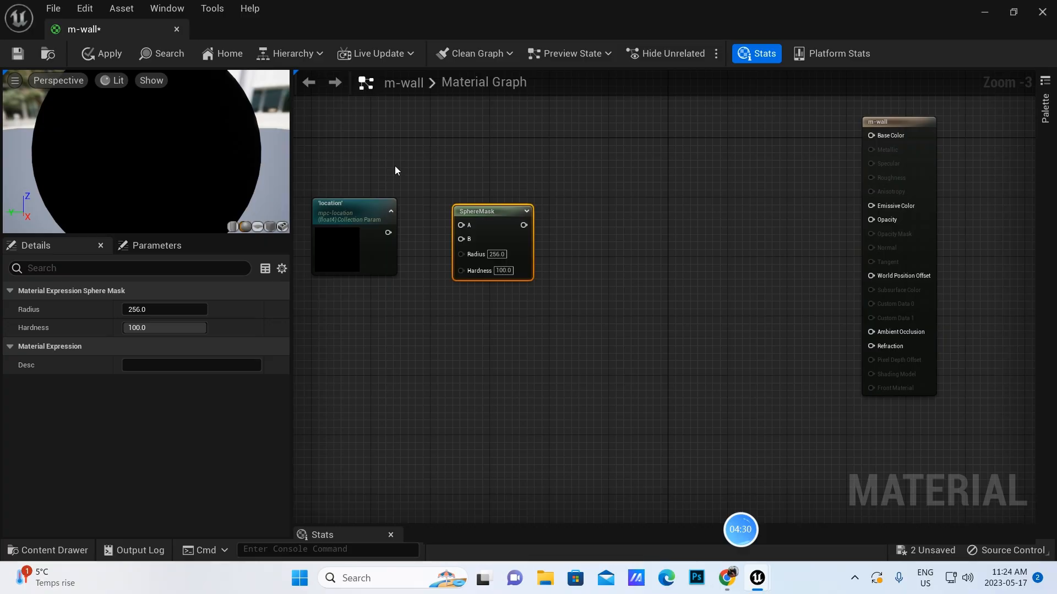
Add a WorldPosition node above the location node and move the SphereMask closer to the result node
right_click(430, 143)
type("wor")
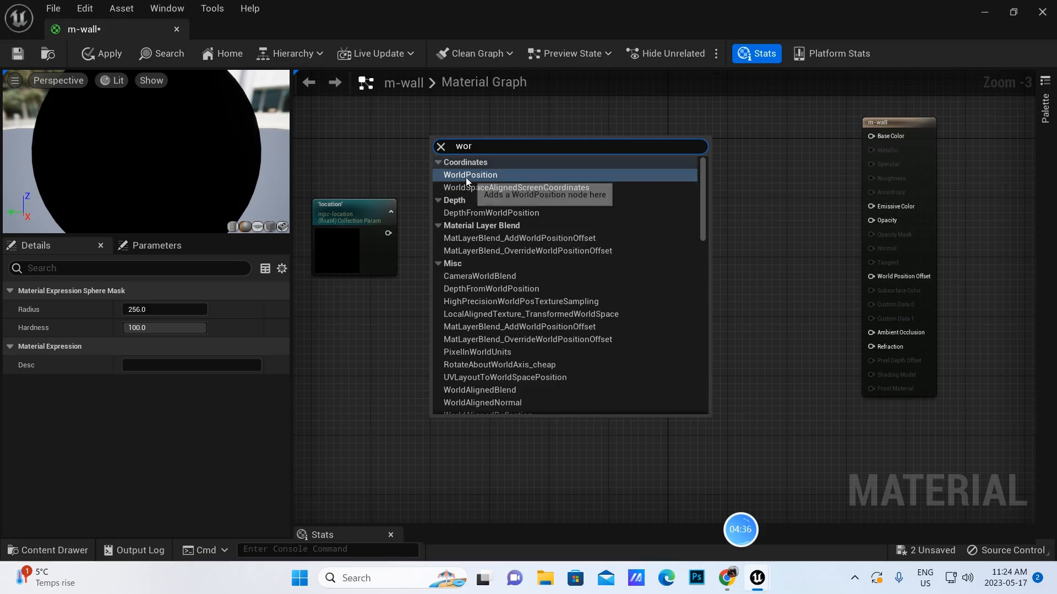
left_click(466, 176)
left_click_drag(459, 147, 430, 142)
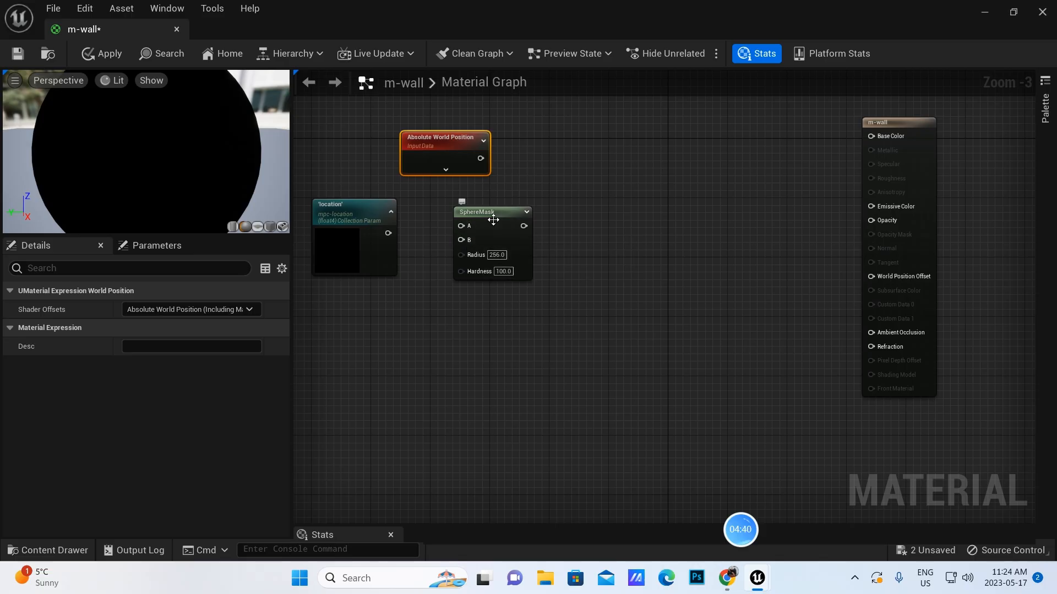
left_click_drag(494, 219, 598, 249)
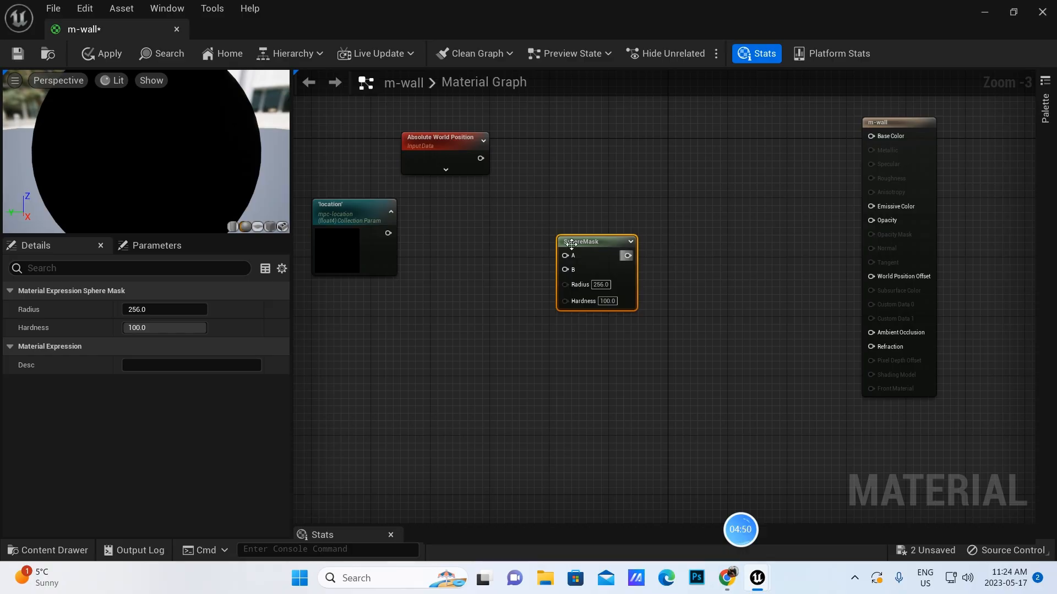
Add a scalar parameter named radius between the location node and the SphereMask
left_click(455, 239)
type("ssssss")
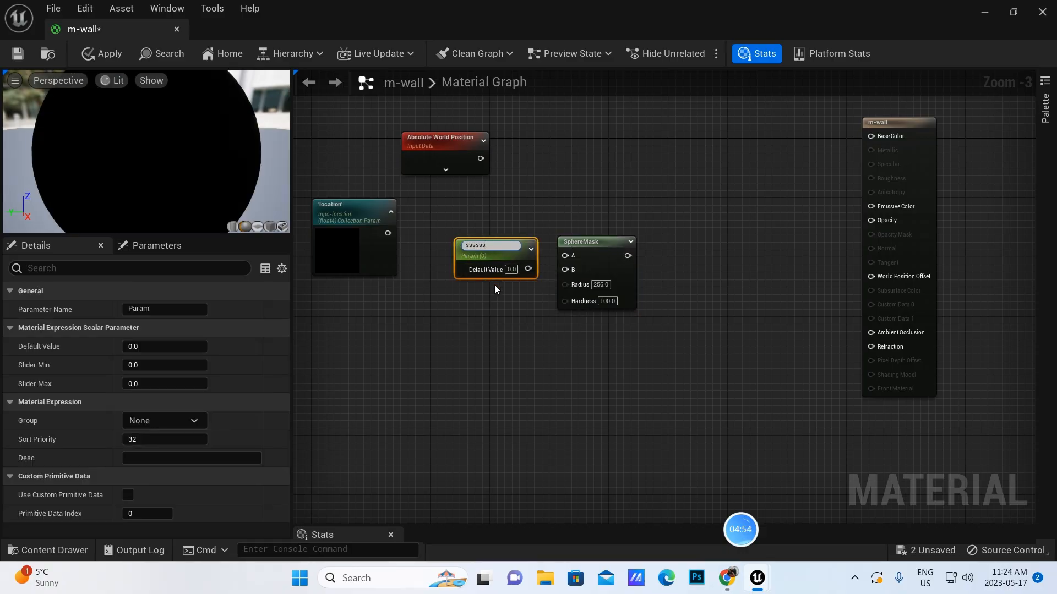
key("BackSpace")
key("BackSpace")
key("BackSpace")
key("BackSpace")
key("BackSpace")
key("BackSpace")
type("radius")
left_click(496, 290)
left_click_drag(489, 244, 465, 248)
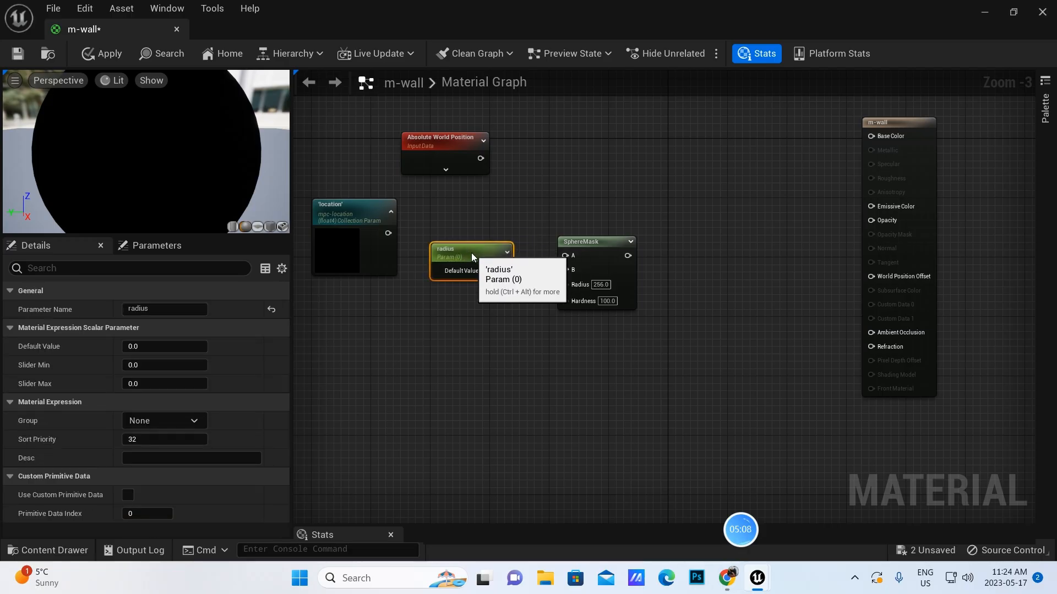
Add a scalar parameter named hardness and align it directly below the radius node
left_click(467, 310)
type("sssssssssss")
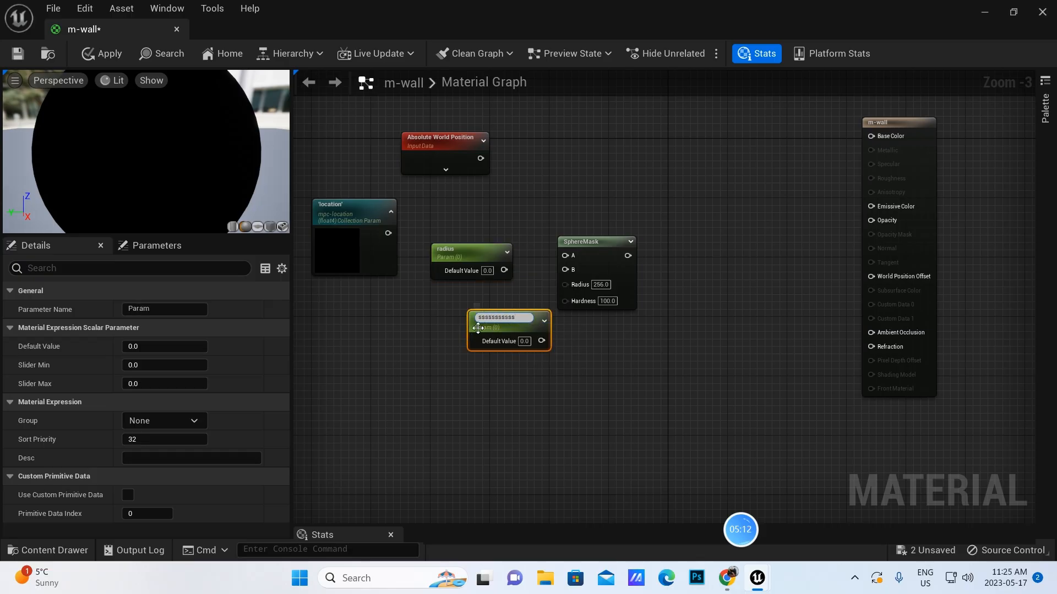
key("BackSpace")
key("BackSpace")
key("BackSpace")
key("BackSpace")
key("BackSpace")
key("BackSpace")
key("BackSpace")
key("BackSpace")
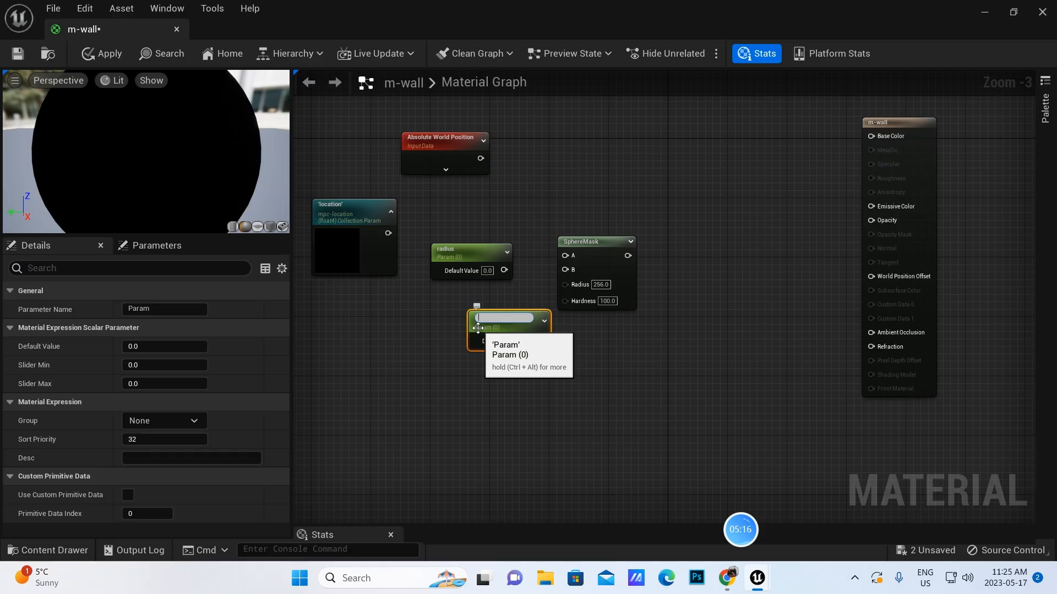
type("hardness")
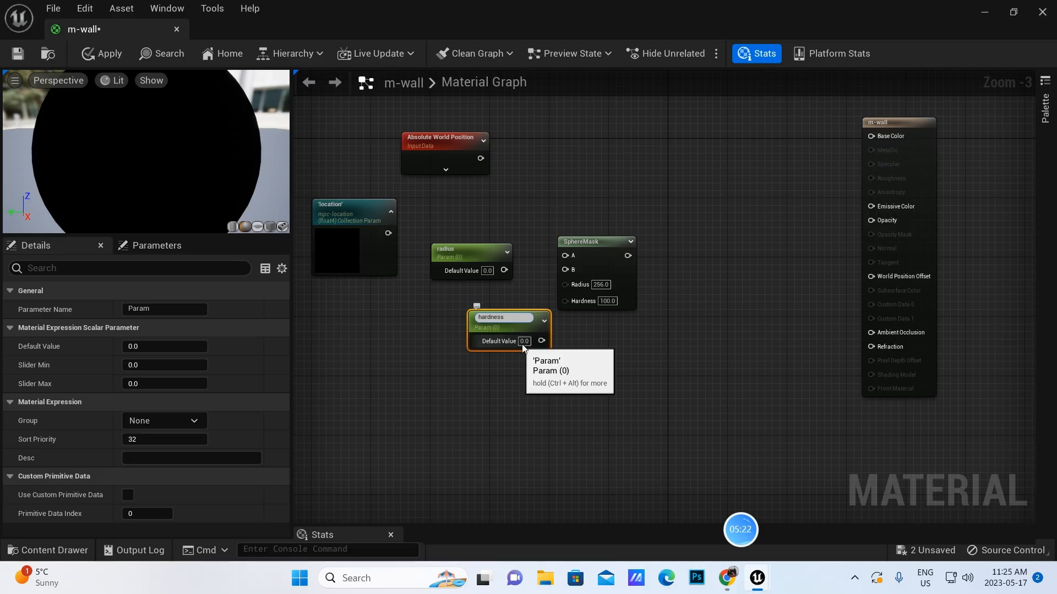
key("Return")
left_click(561, 397)
left_click_drag(510, 321, 474, 315)
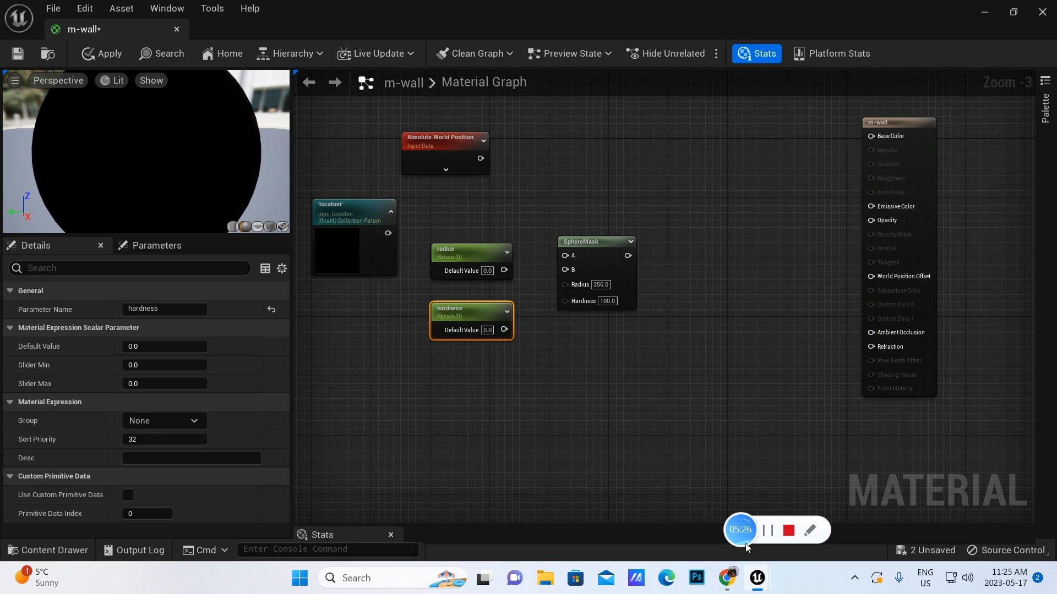
Look up the Chinese translation of "hardness" in Google Translate in the browser, and return to the m-wall material editor
left_click(727, 578)
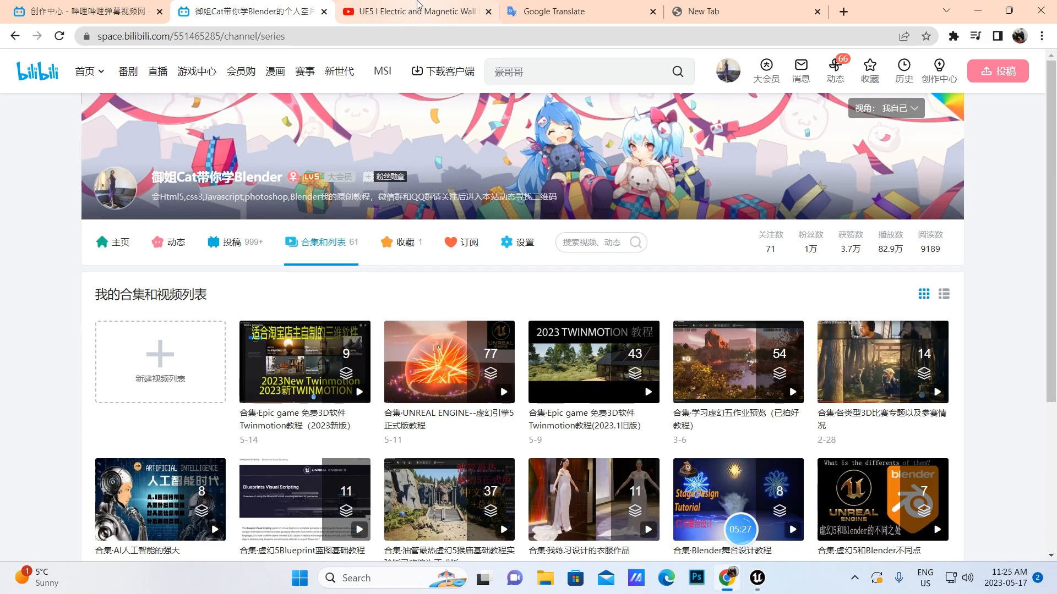
left_click(596, 13)
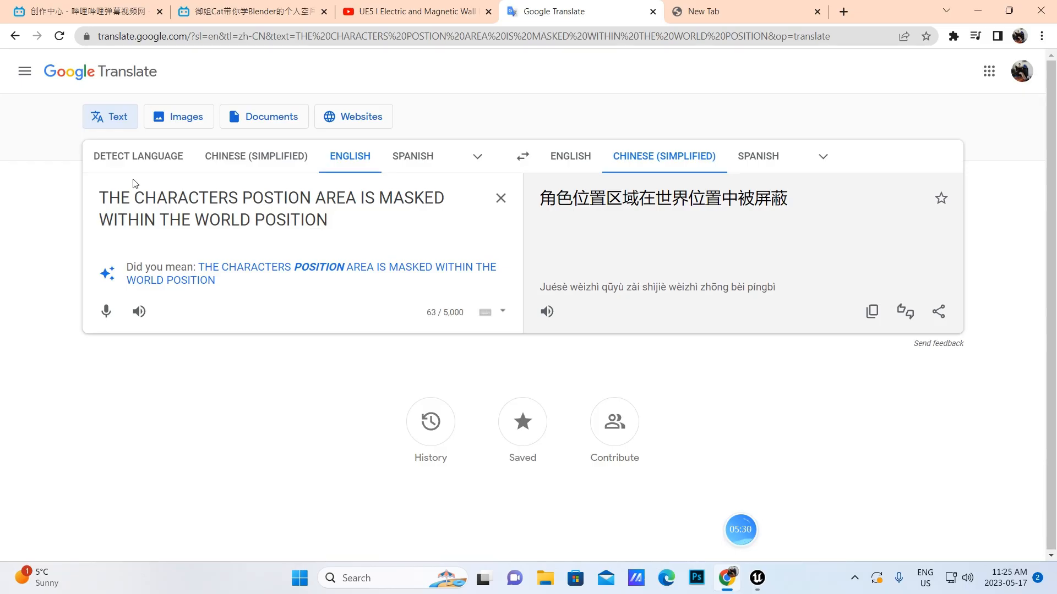
double_click(110, 197)
key("ctrl+a")
key("BackSpace")
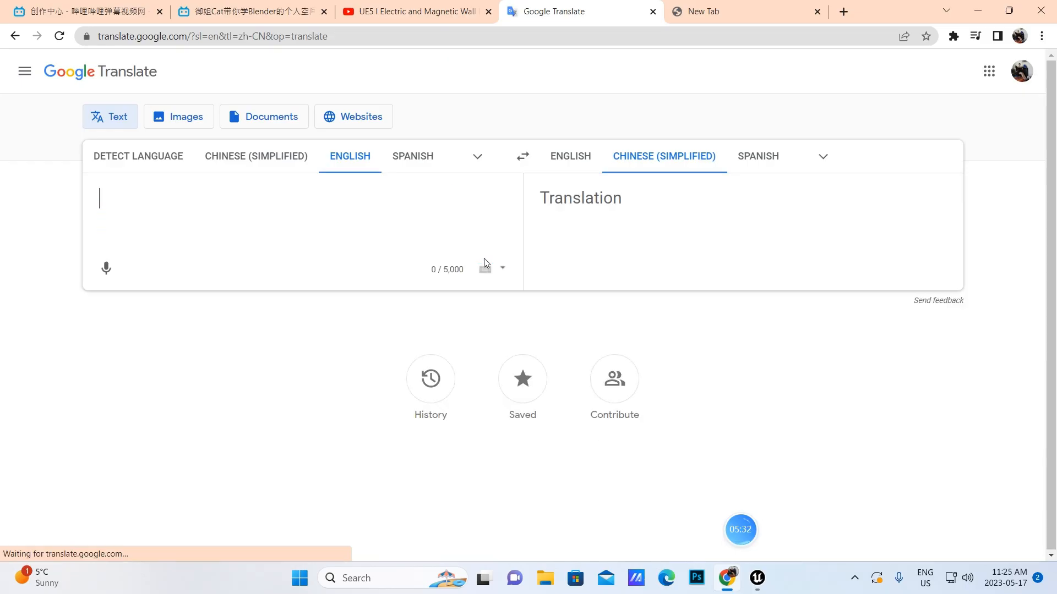
type("hard")
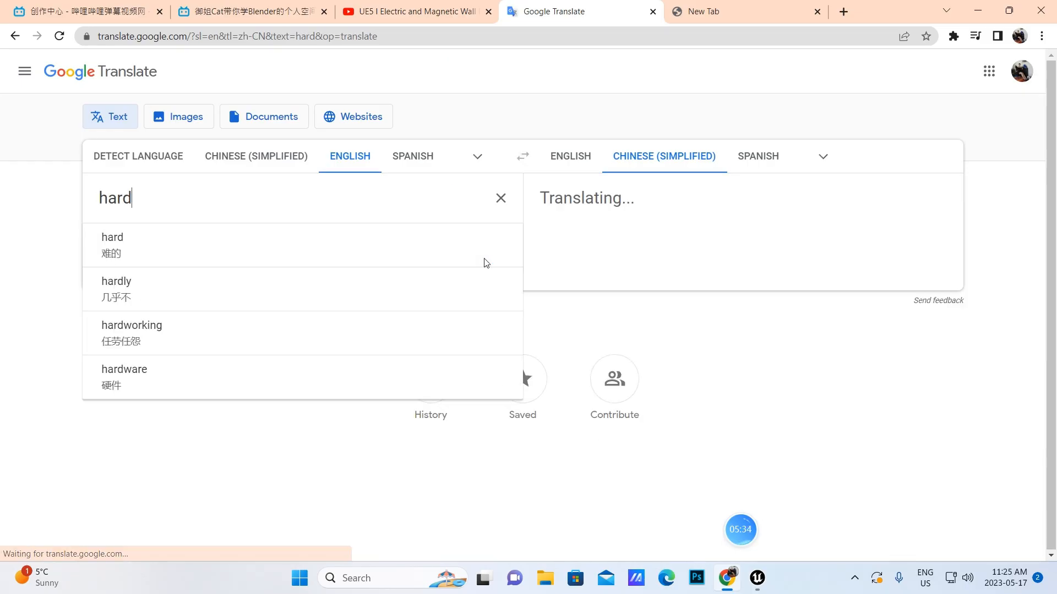
type("ness")
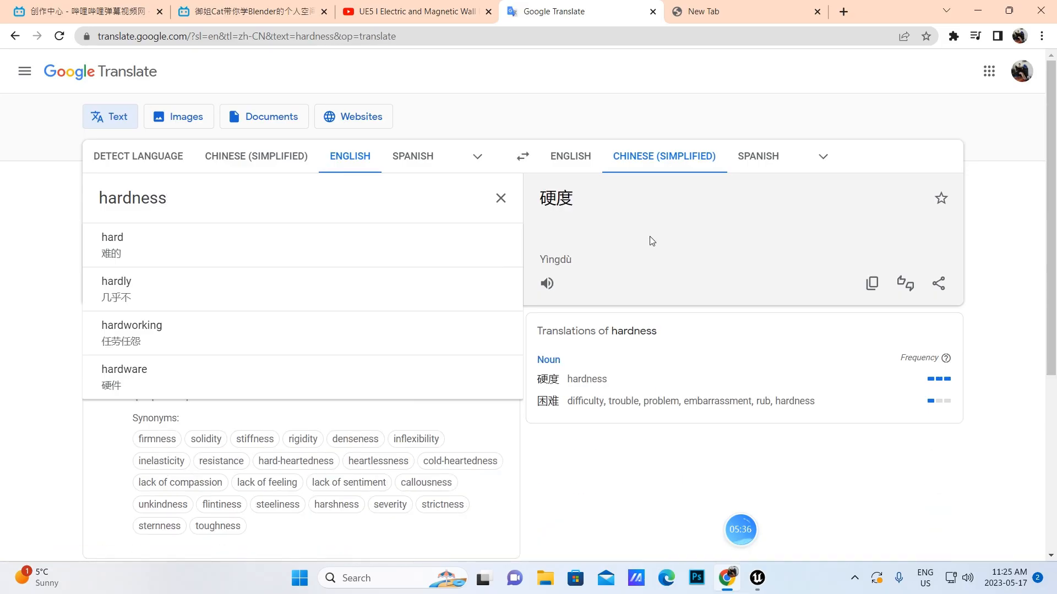
mouse_move(758, 578)
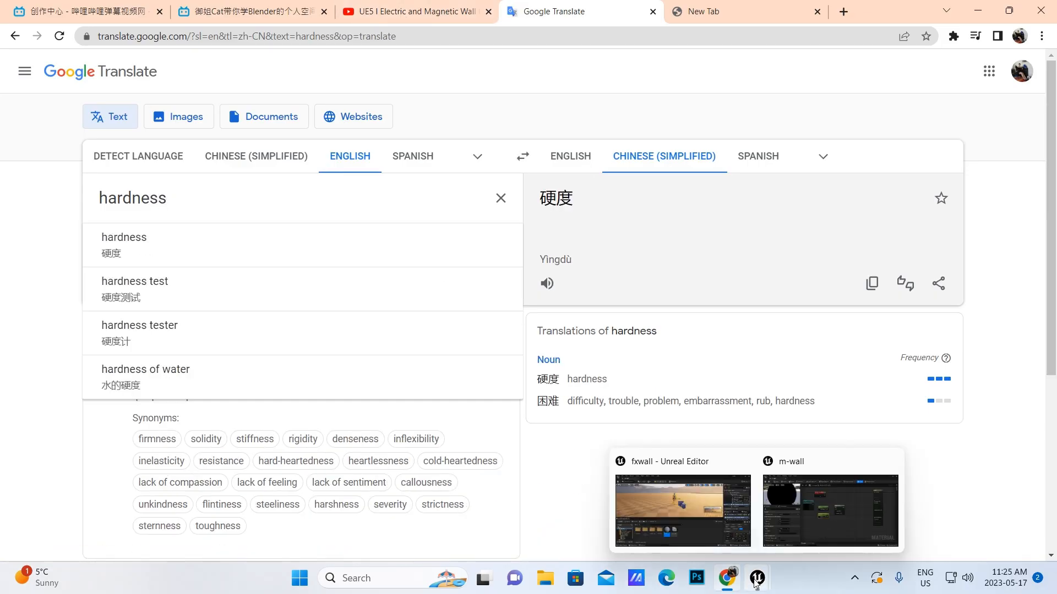
left_click(798, 520)
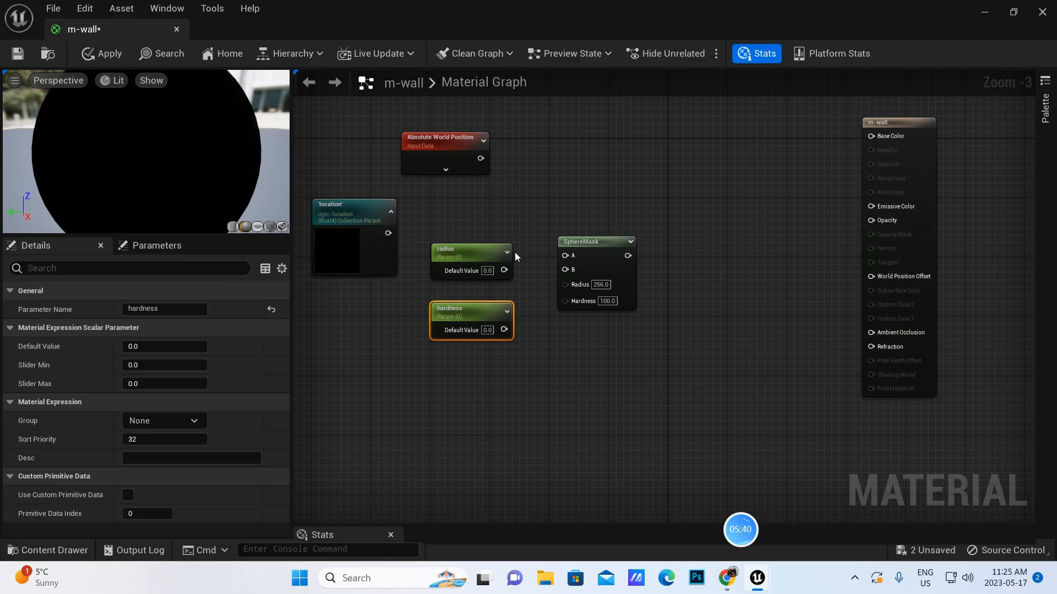
Set the radius parameter's default value to 150
left_click(466, 273)
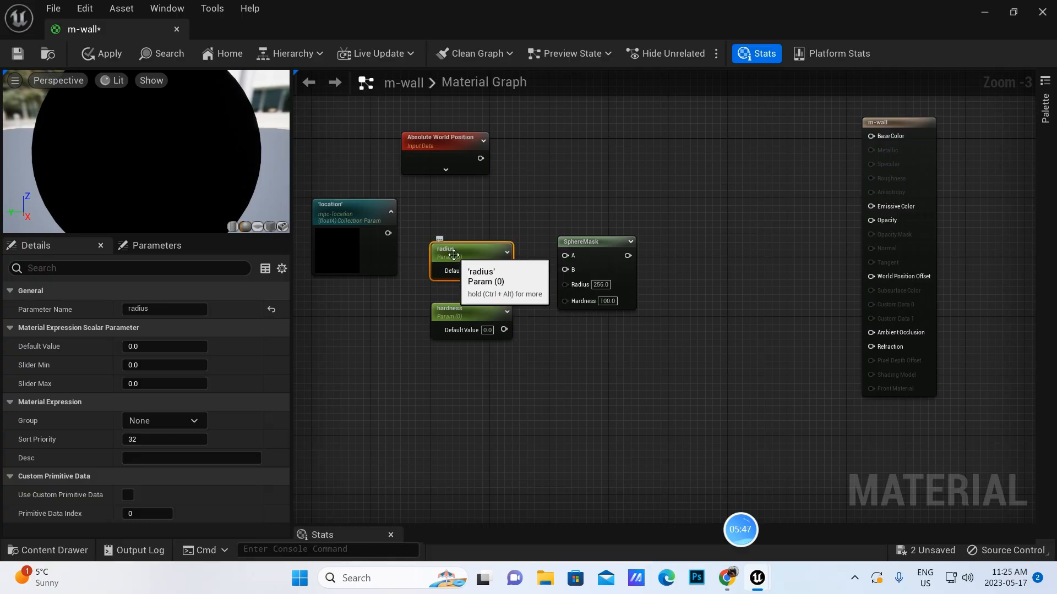
left_click(133, 347)
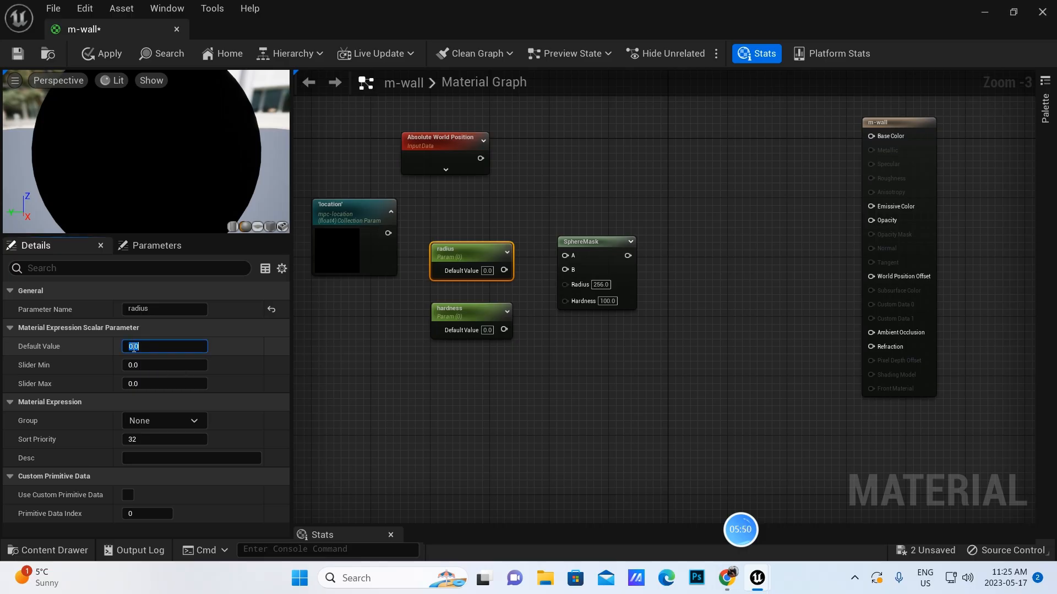
key("BackSpace")
type("150")
key("Return")
Set the hardness parameter's default value to 0.3
left_click(446, 309)
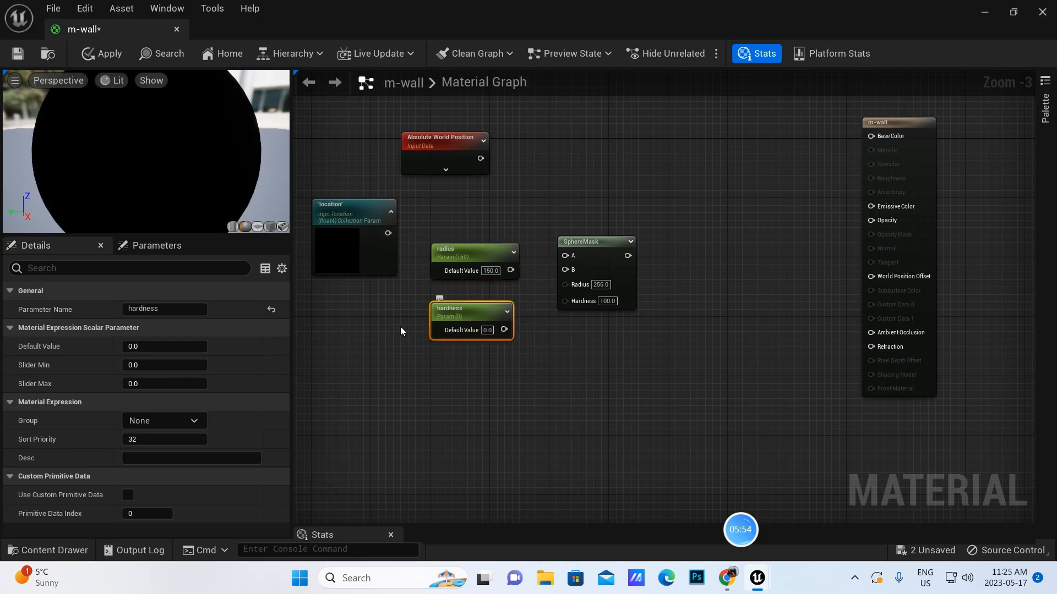
left_click(135, 346)
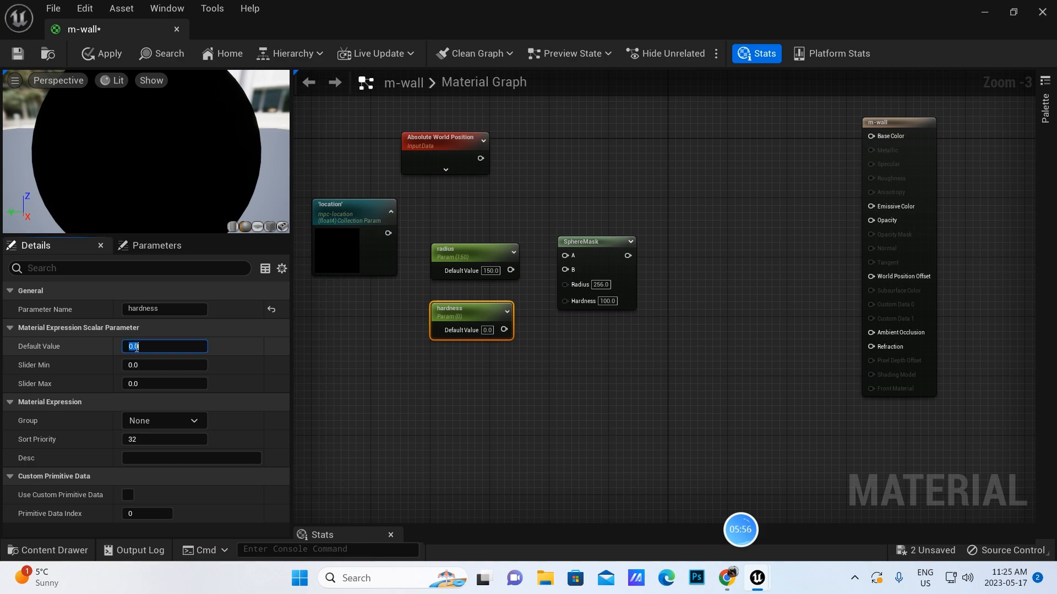
type("0.3")
key("Return")
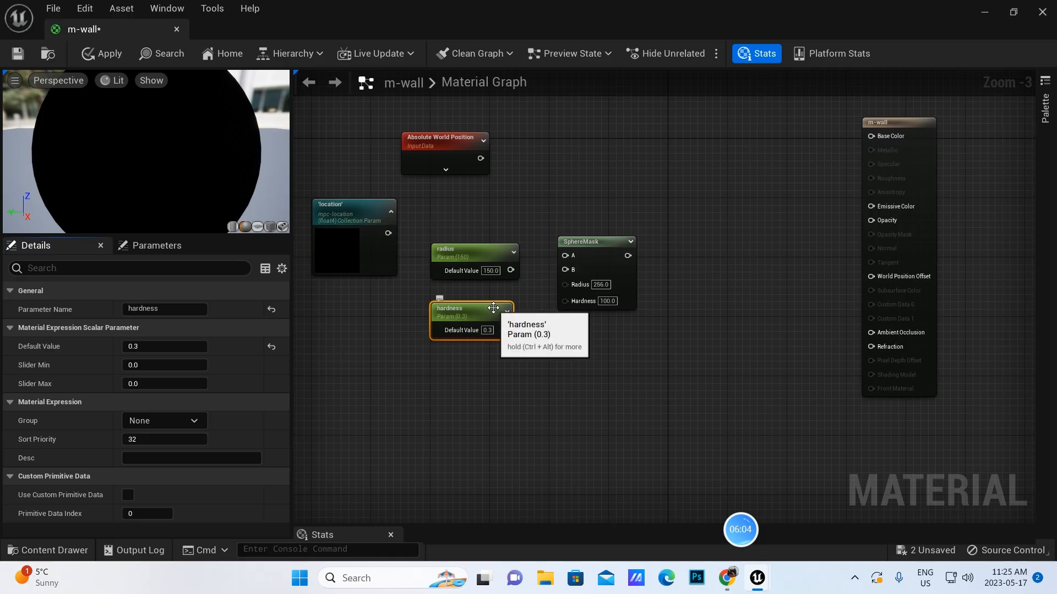
Add a ComponentMask node between the world position and radius nodes, and enable its B channel alongside R and G
right_click(457, 198)
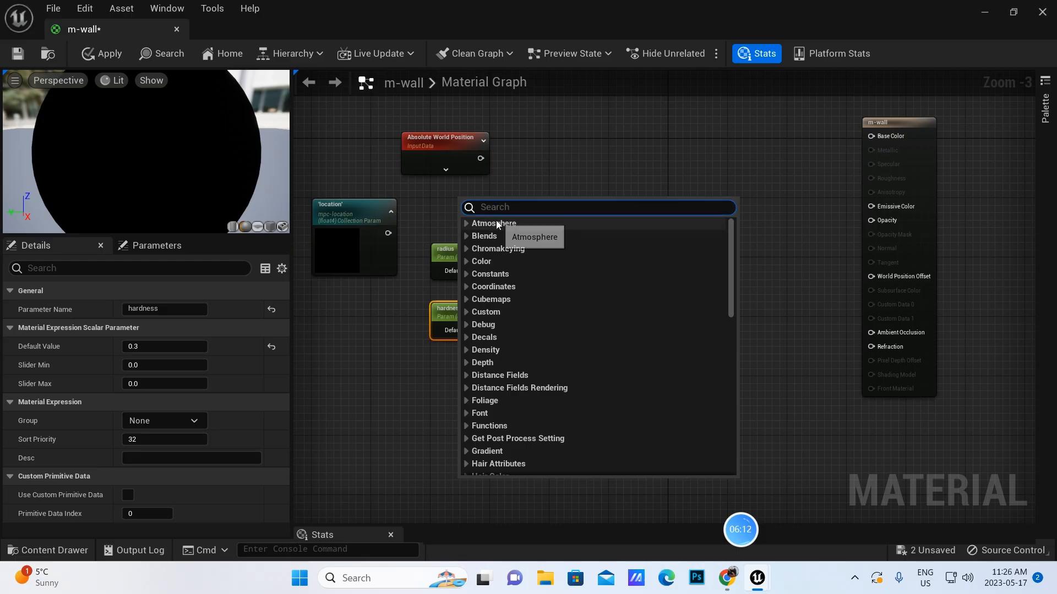
type("com")
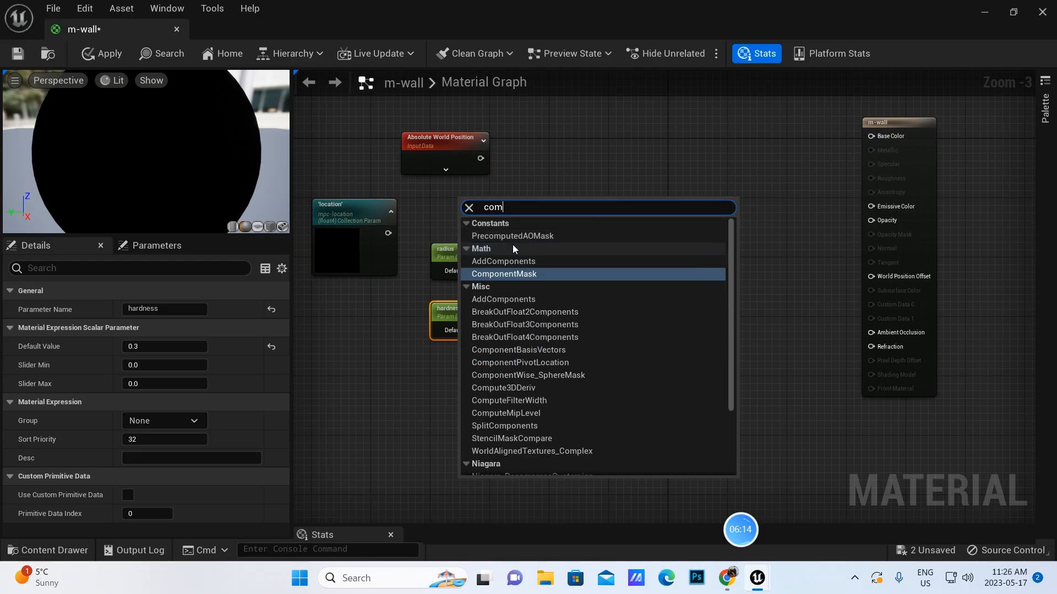
left_click(516, 274)
left_click_drag(484, 203, 464, 197)
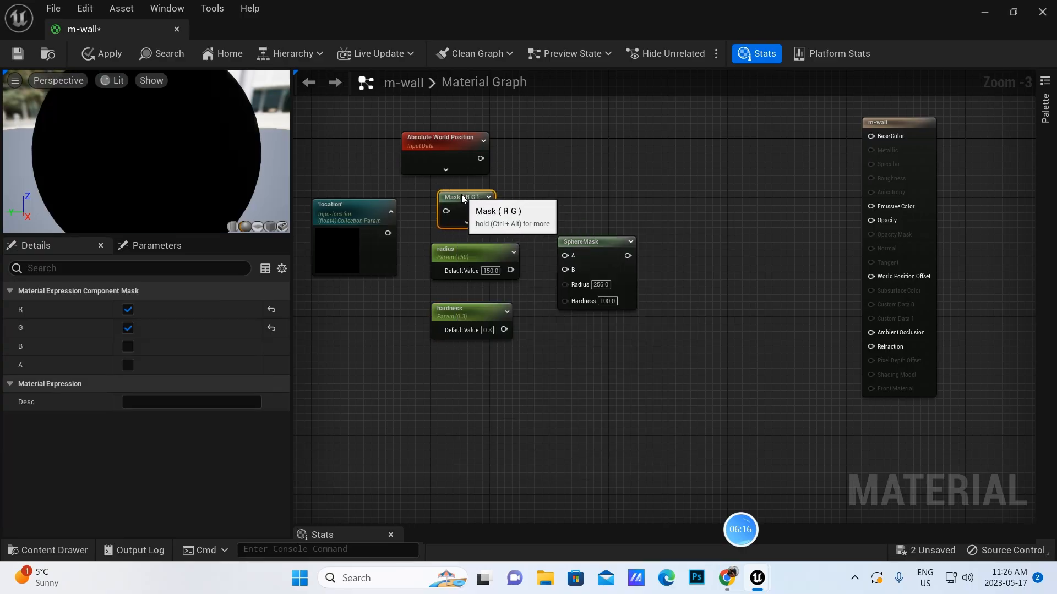
left_click(127, 346)
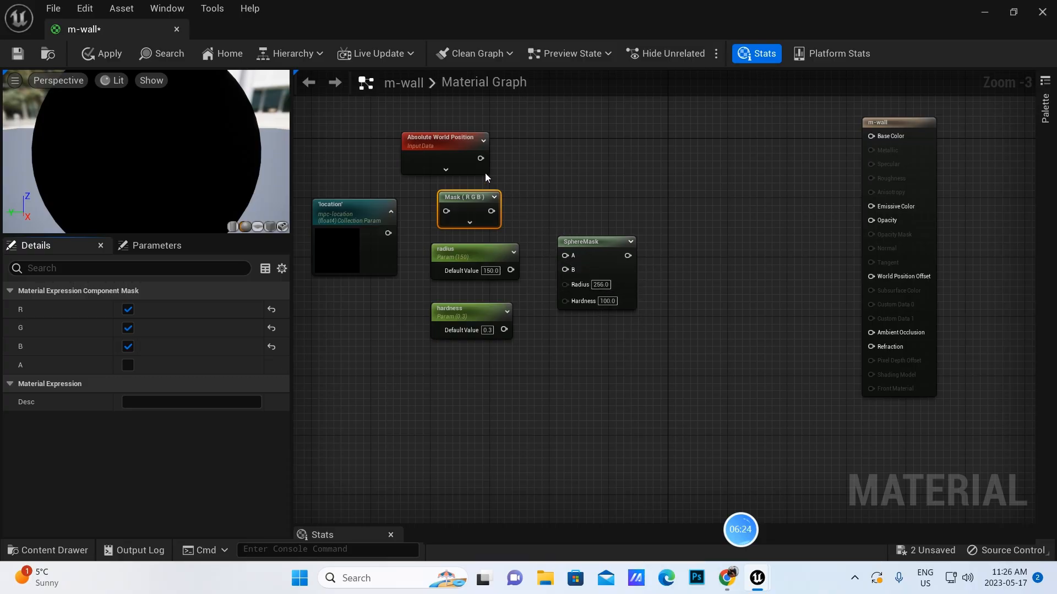
Connect Absolute World Position to input A of the SphereMask, and move the radius and hardness nodes lower to make room
left_click_drag(480, 158, 564, 255)
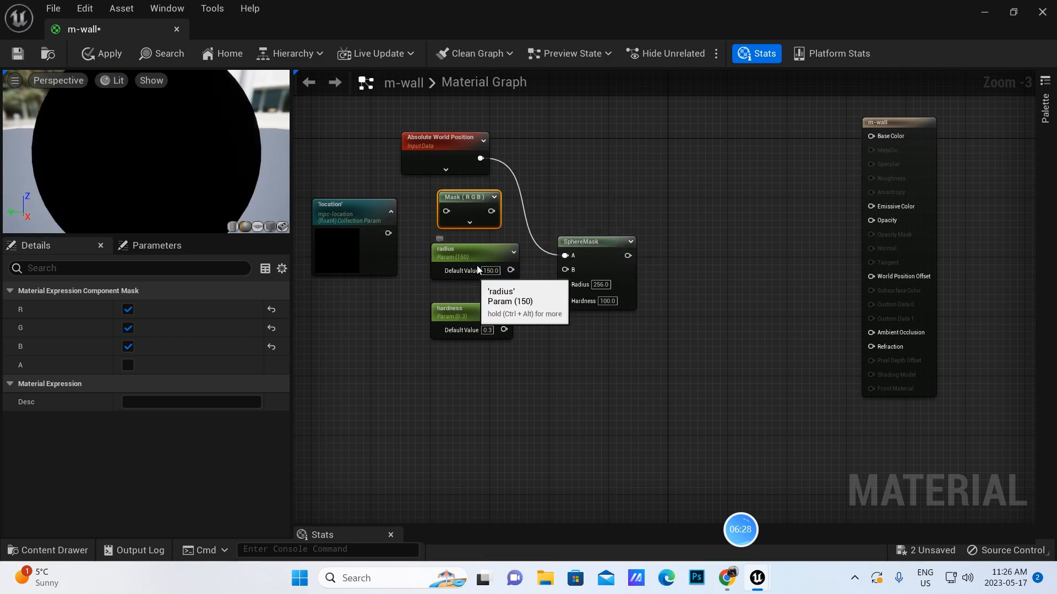
left_click_drag(481, 255, 474, 269)
left_click_drag(473, 319, 460, 377)
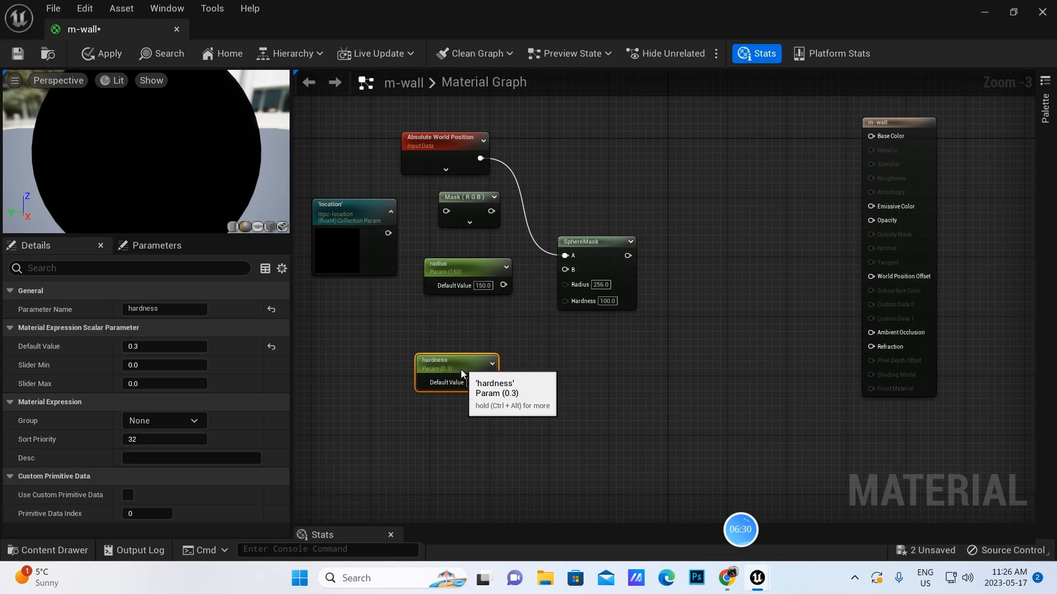
left_click_drag(480, 284, 465, 313)
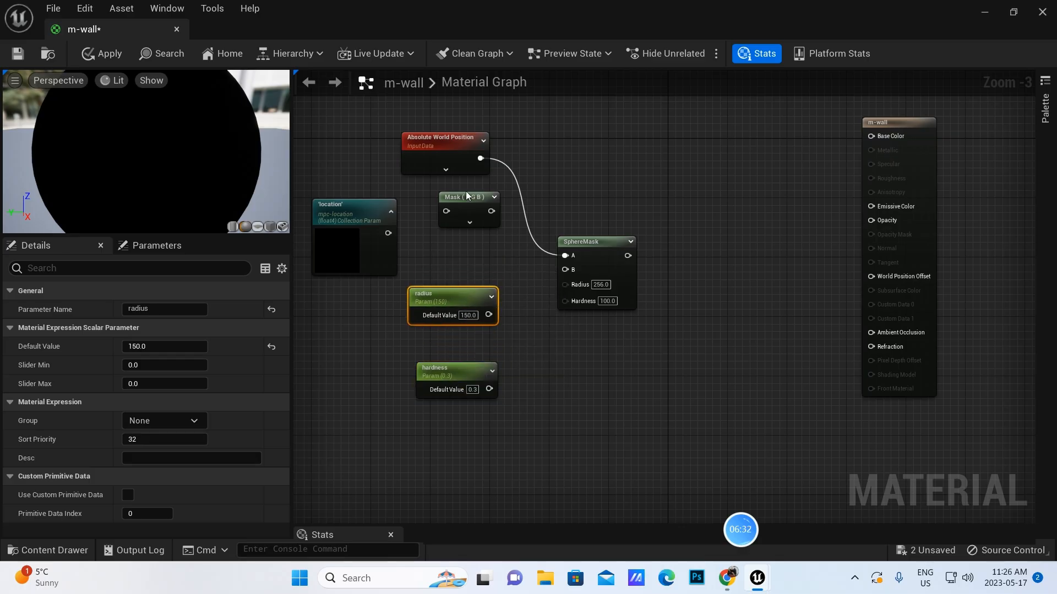
Connect location through the RGB mask to the SphereMask's B input, and wire radius and hardness to its matching inputs
left_click_drag(468, 197, 566, 269)
left_click_drag(488, 314, 565, 284)
left_click_drag(487, 389, 565, 299)
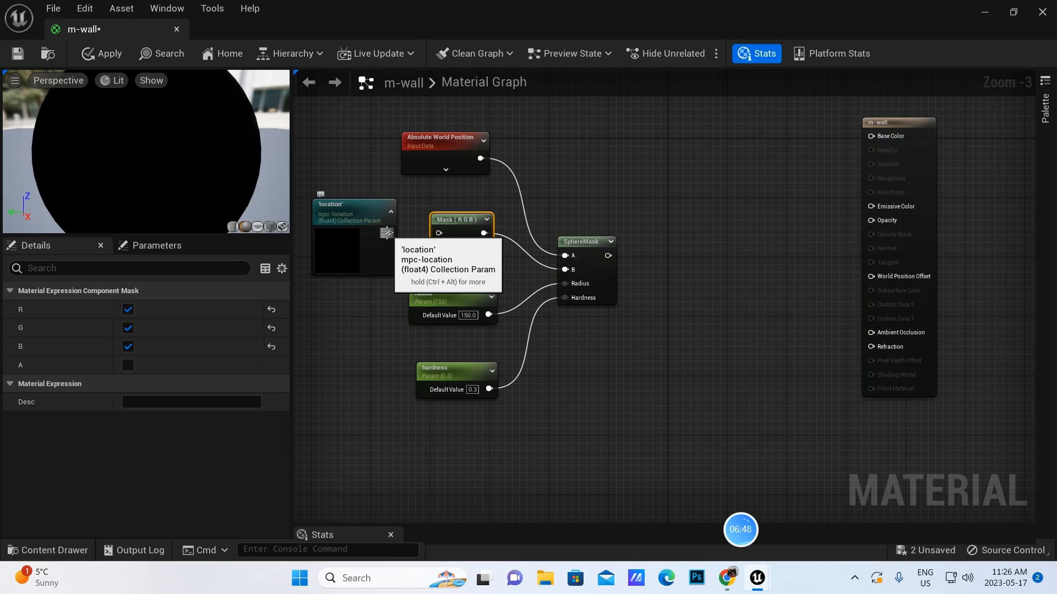
left_click_drag(358, 210, 343, 210)
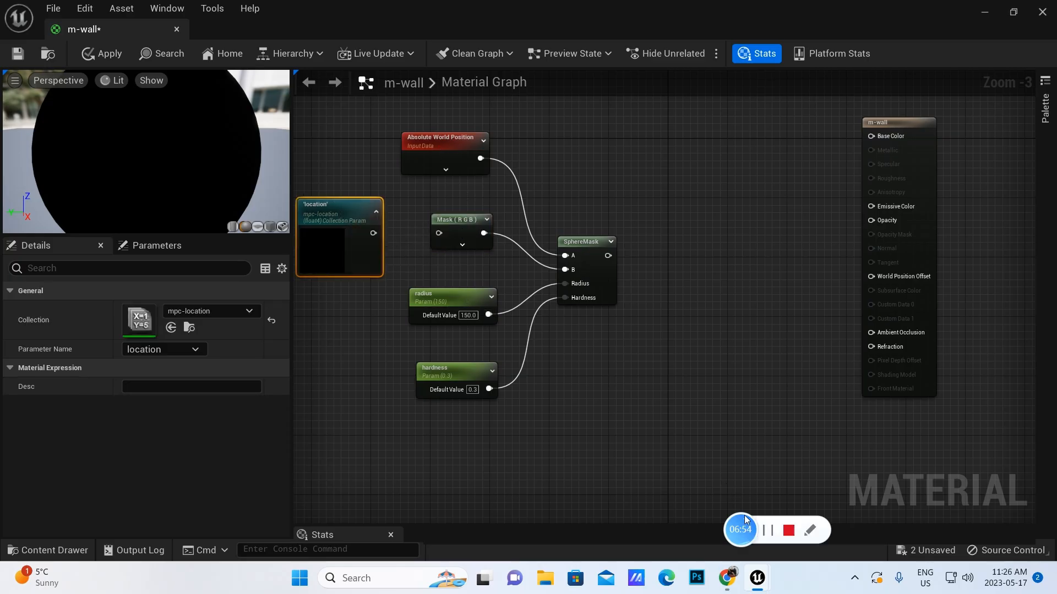
left_click_drag(373, 233, 437, 233)
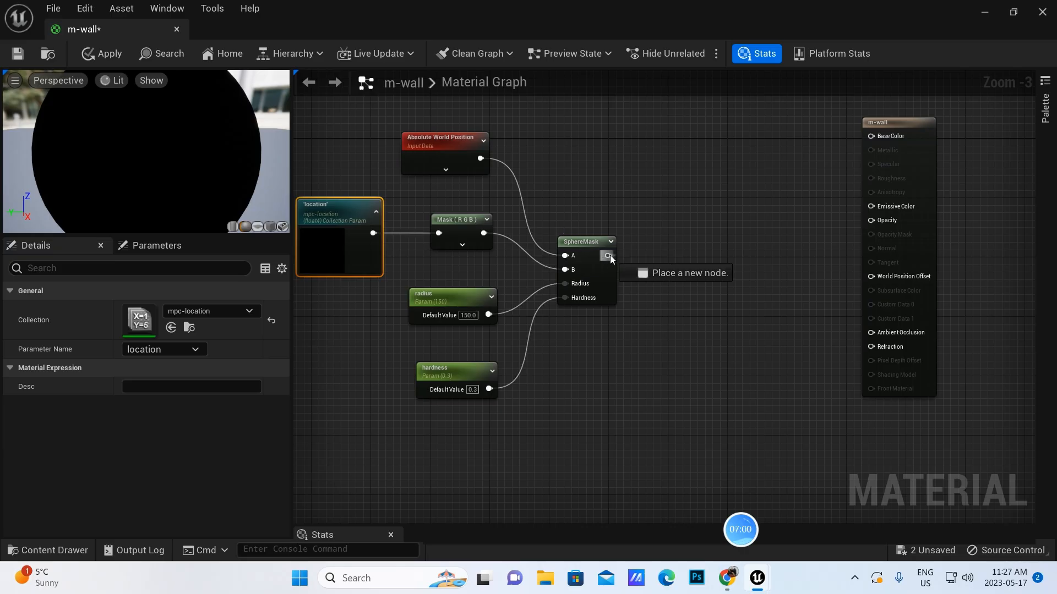
Preview the SphereMask node's output on the material preview sphere, viewed from further away
right_click(582, 242)
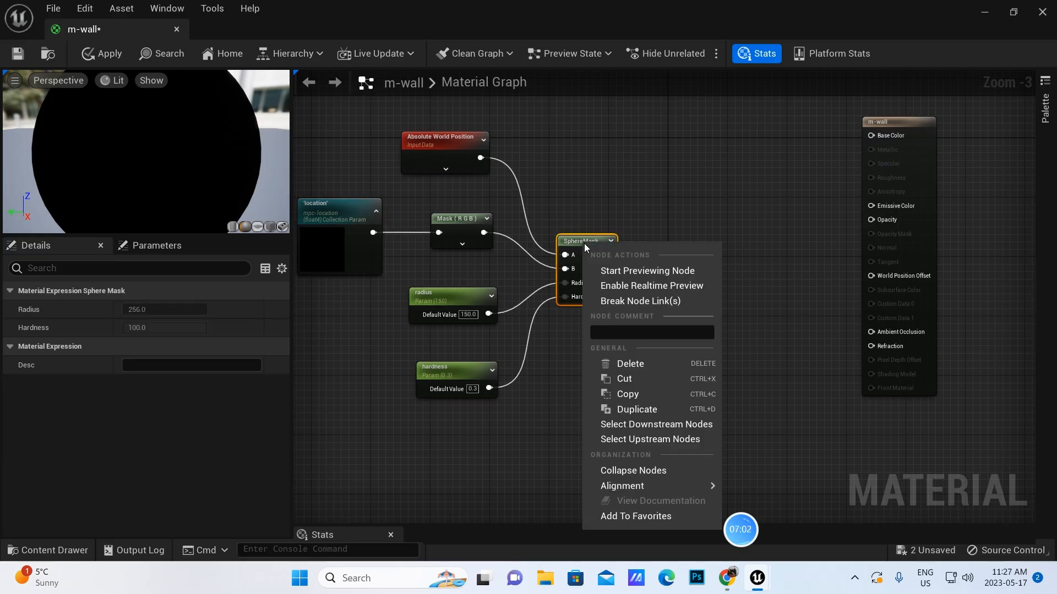
left_click(620, 271)
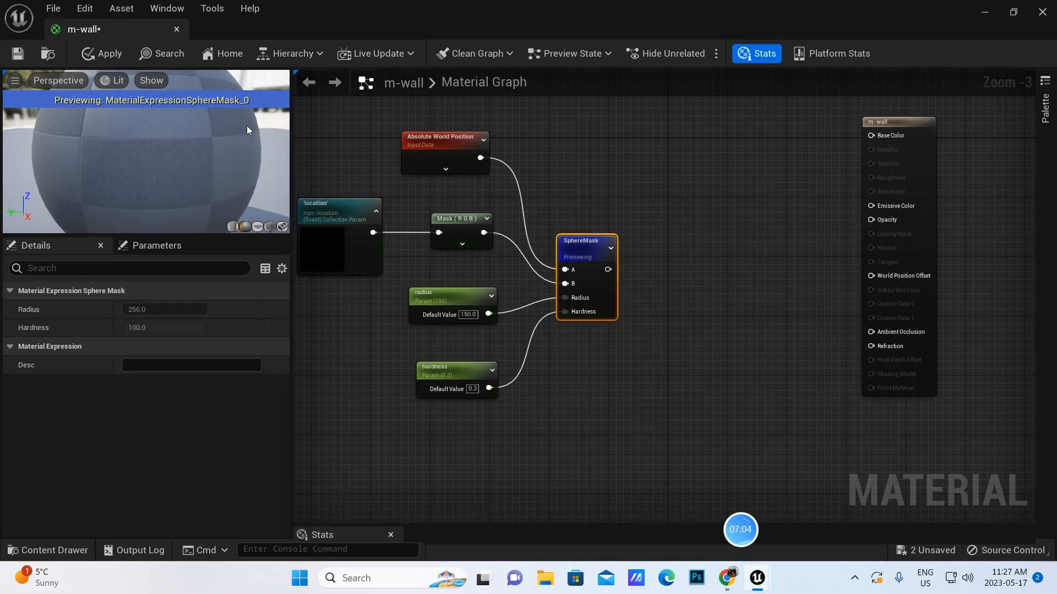
scroll(215, 147, "down", 4)
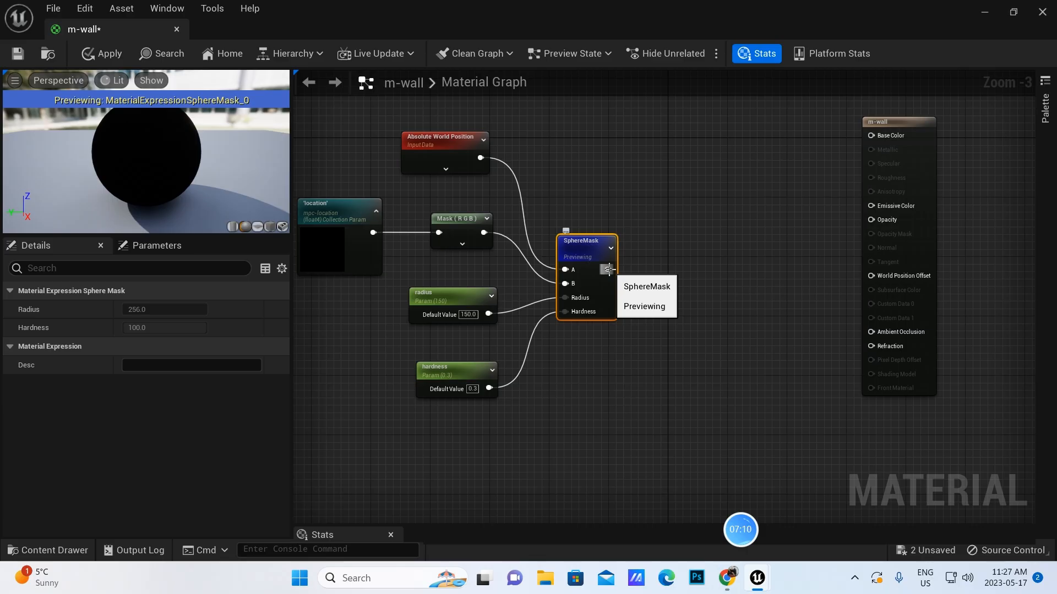
Connect the SphereMask output to the Opacity input of m-wall, and switch the preview mesh to a plane
left_click_drag(608, 269, 871, 220)
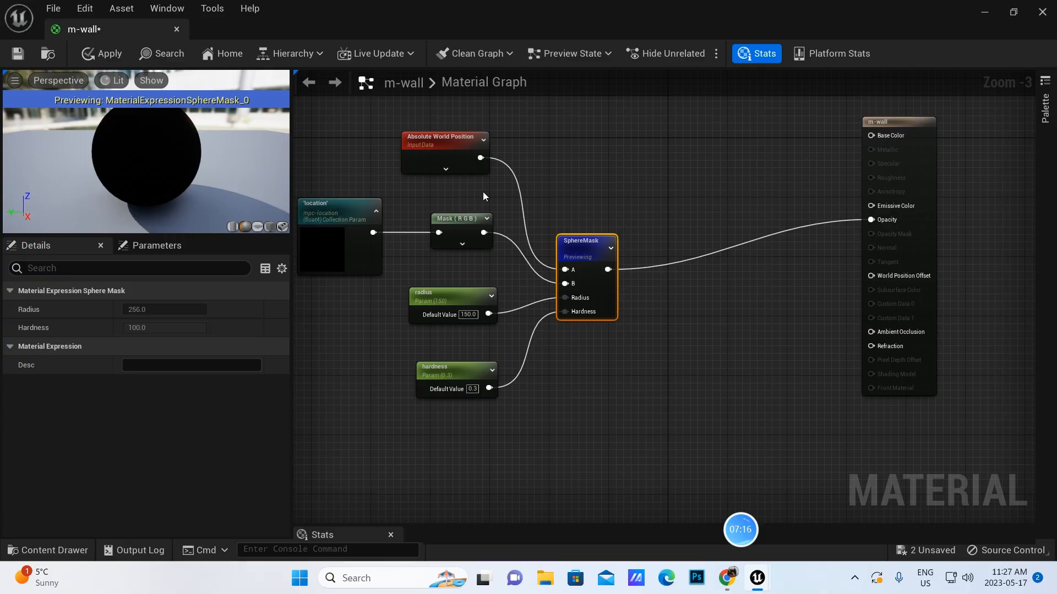
left_click(258, 227)
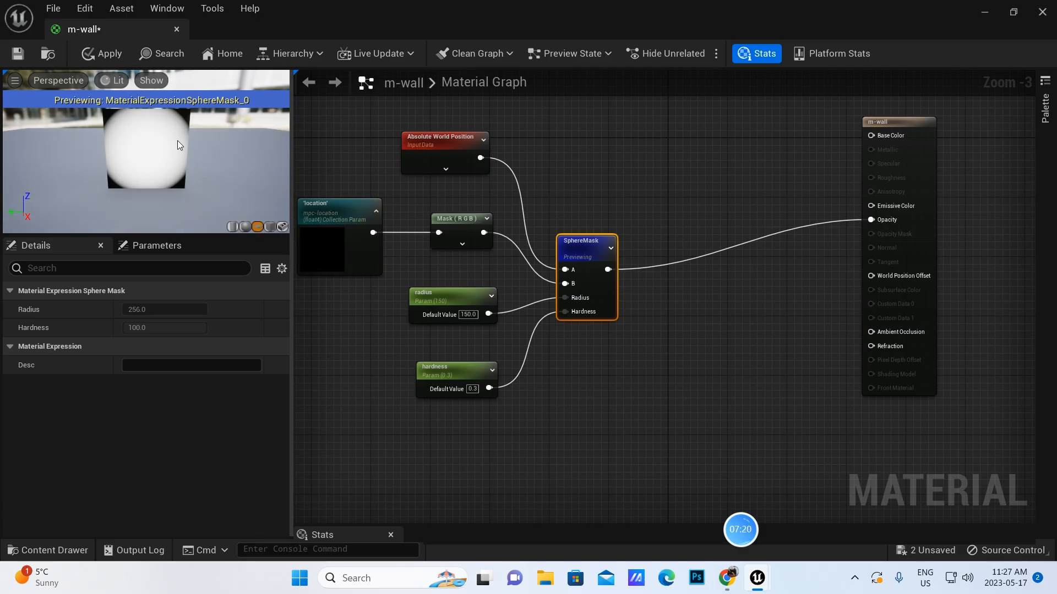
scroll(155, 165, "down", 2)
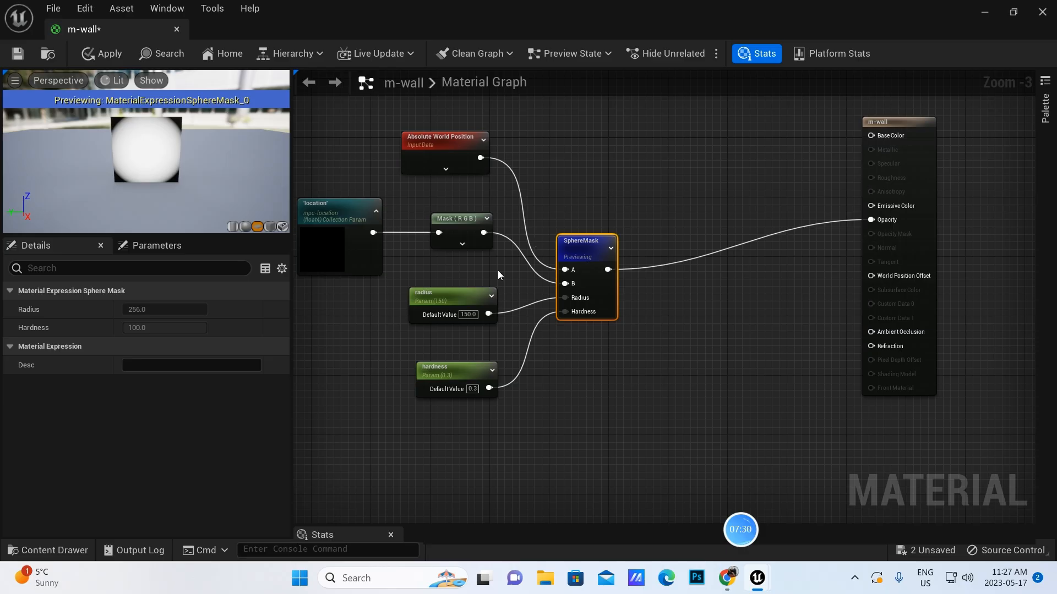
Search the Engine content folder for "motion 4"
left_click(76, 551)
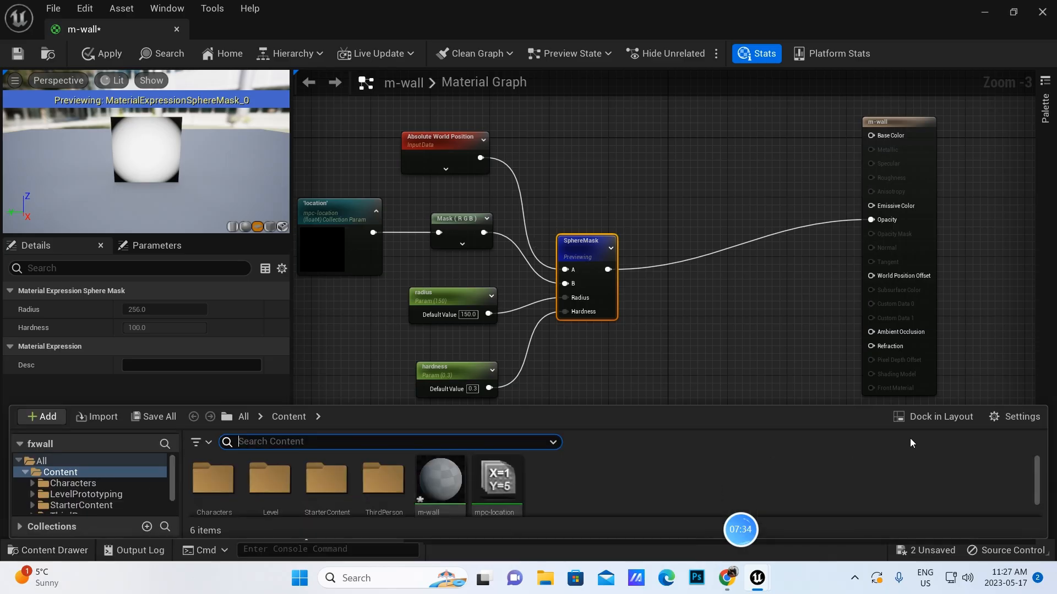
left_click(1015, 416)
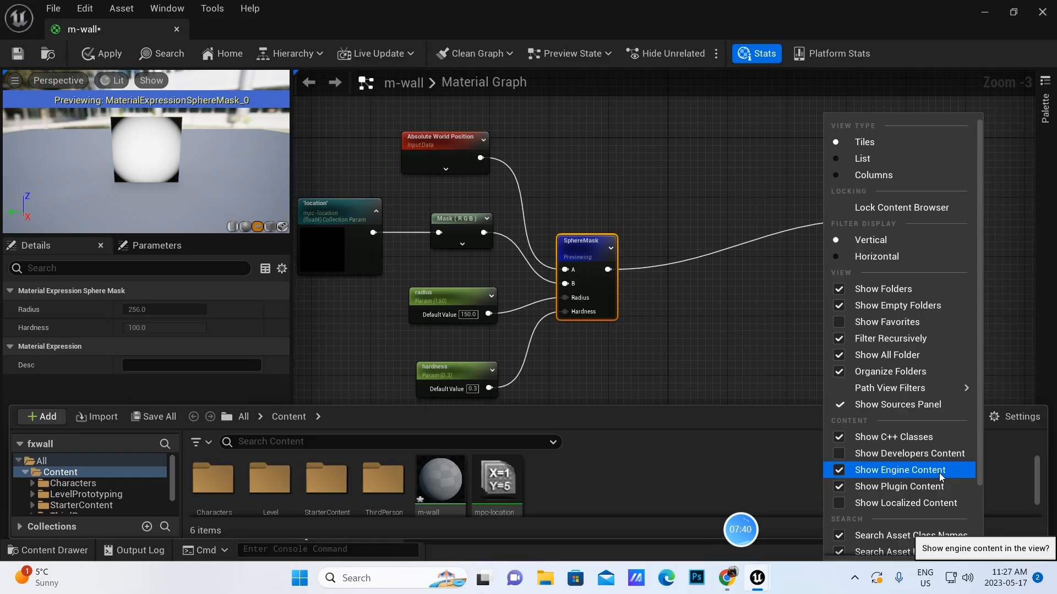
left_click(171, 466)
scroll(173, 473, "down", 1)
left_click(64, 497)
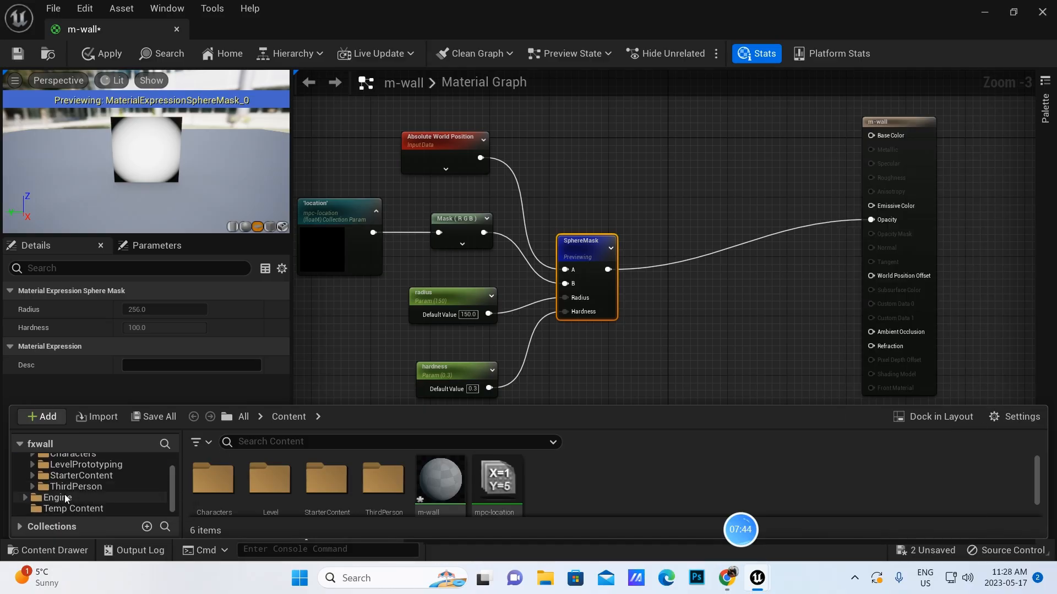
left_click(261, 444)
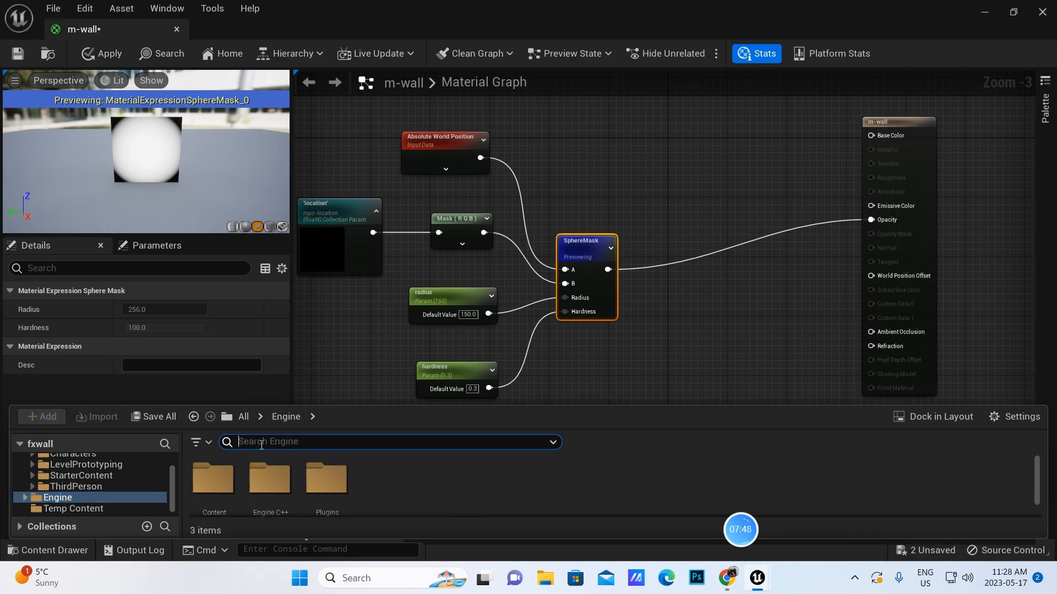
type("motion")
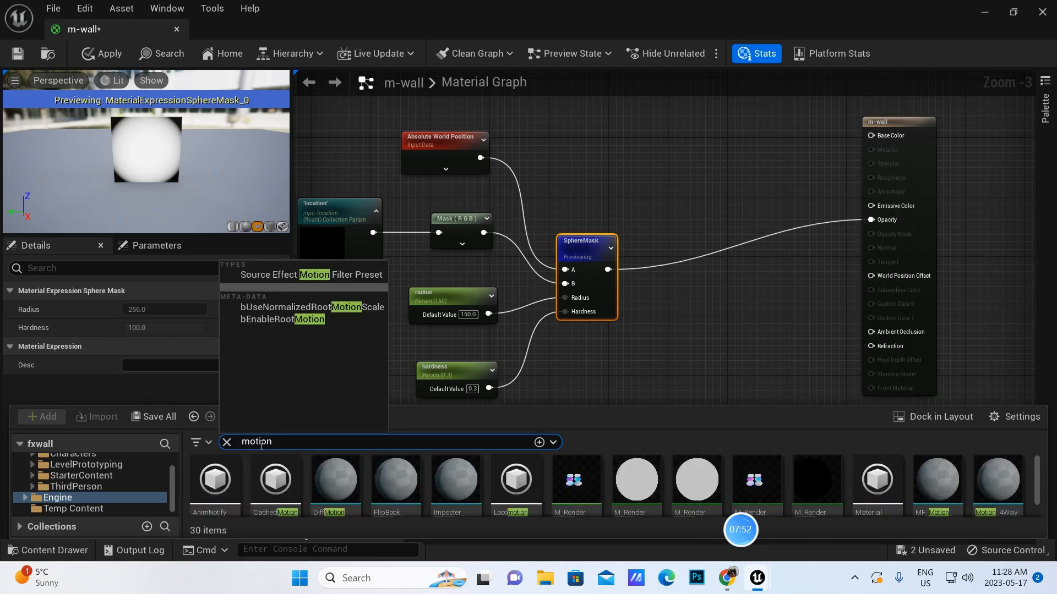
type(" 4")
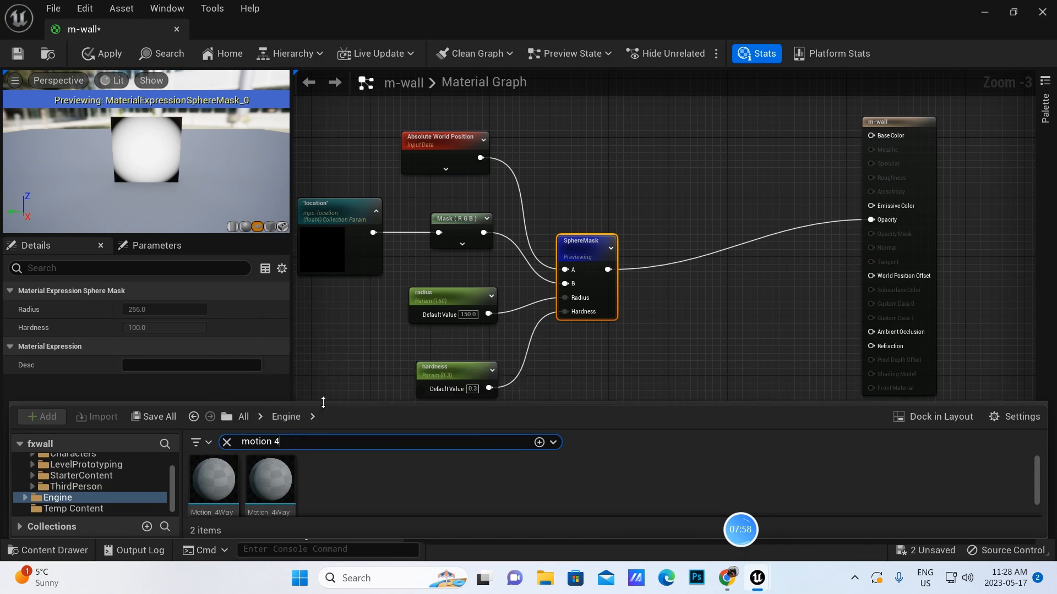
Add the Motion_4WayChaos material function to the graph below the SphereMask node
left_click_drag(323, 403, 323, 377)
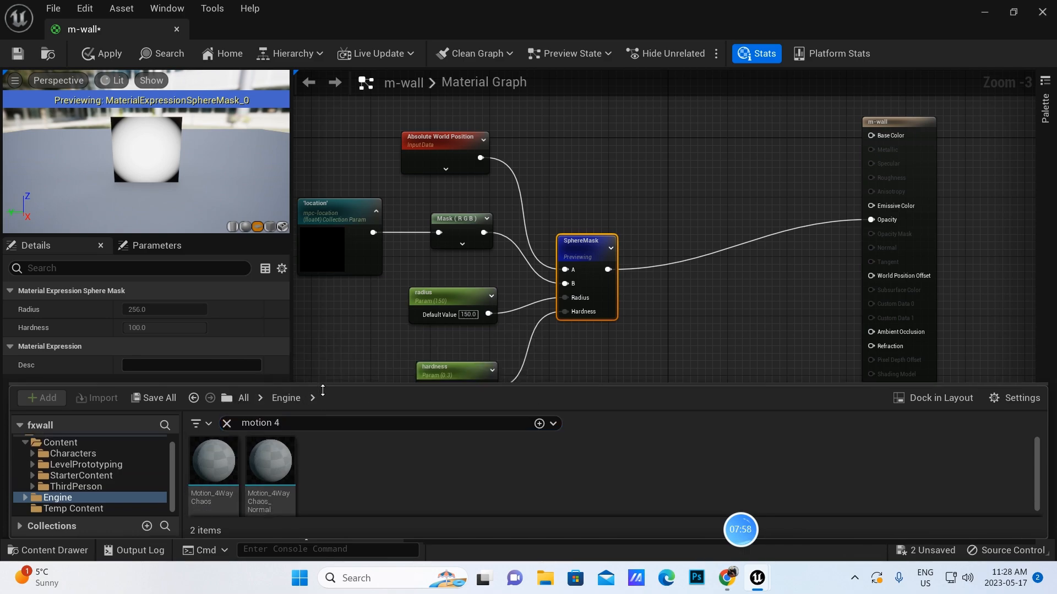
left_click(216, 459)
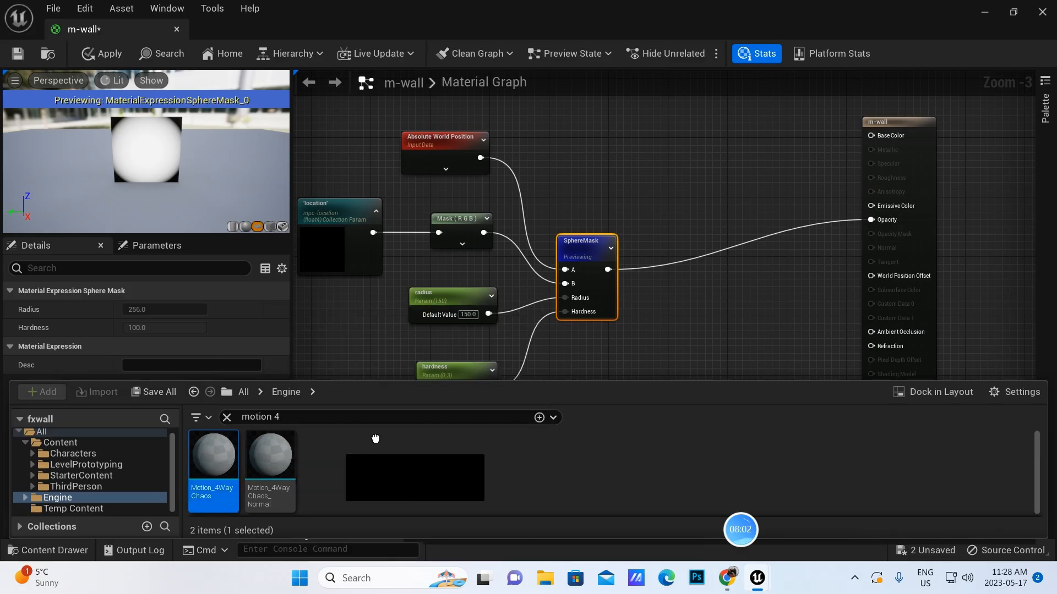
left_click_drag(375, 439, 619, 398)
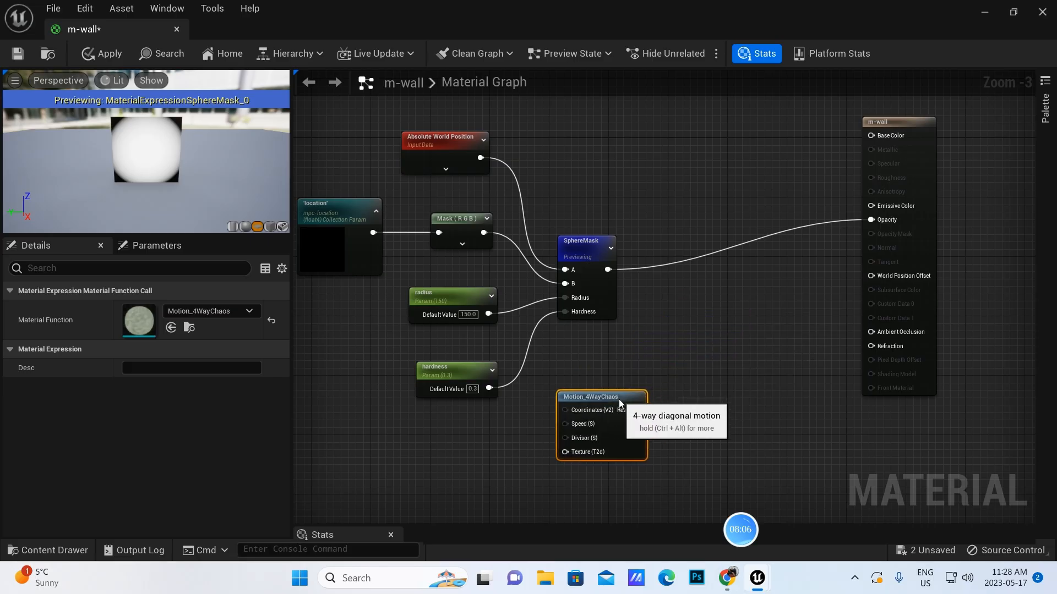
Disconnect SphereMask from the Opacity input of m-wall, and move the Motion_4WayChaos node slightly lower
left_click(858, 221, "alt")
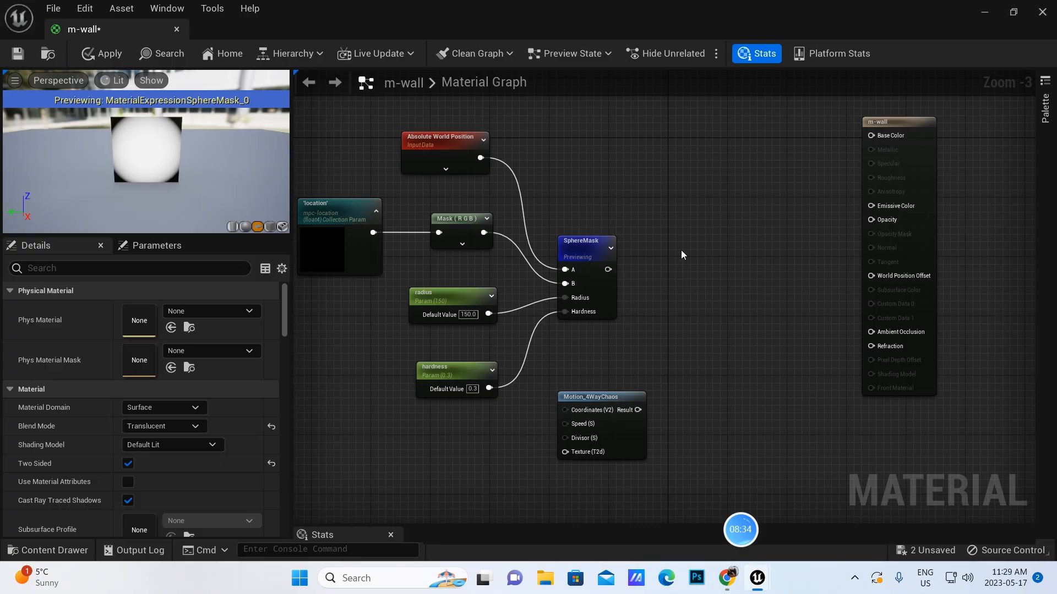
left_click_drag(618, 403, 609, 443)
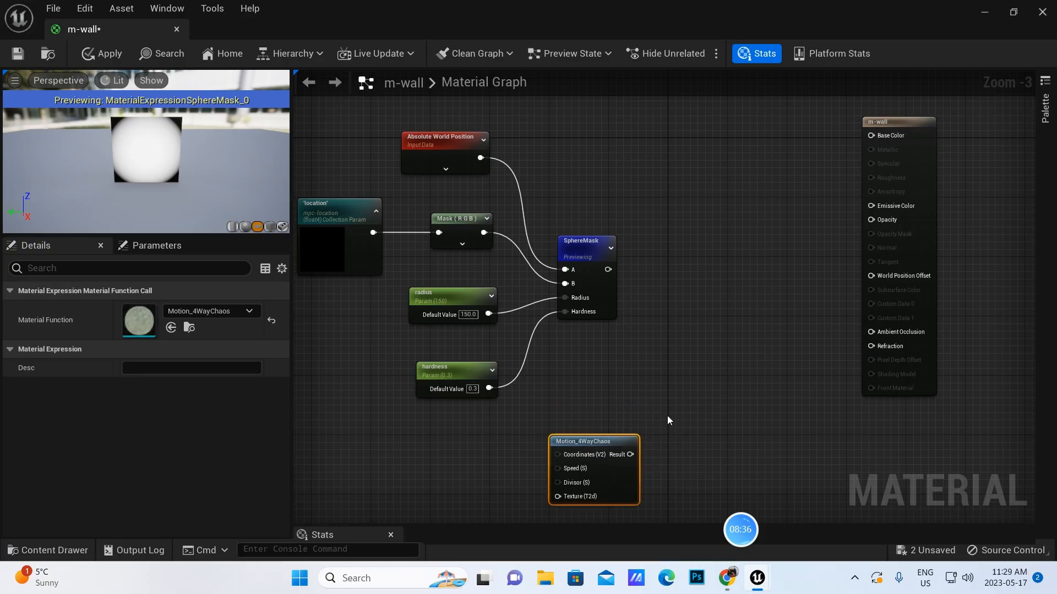
right_click_drag(670, 427, 691, 318)
right_click(695, 310)
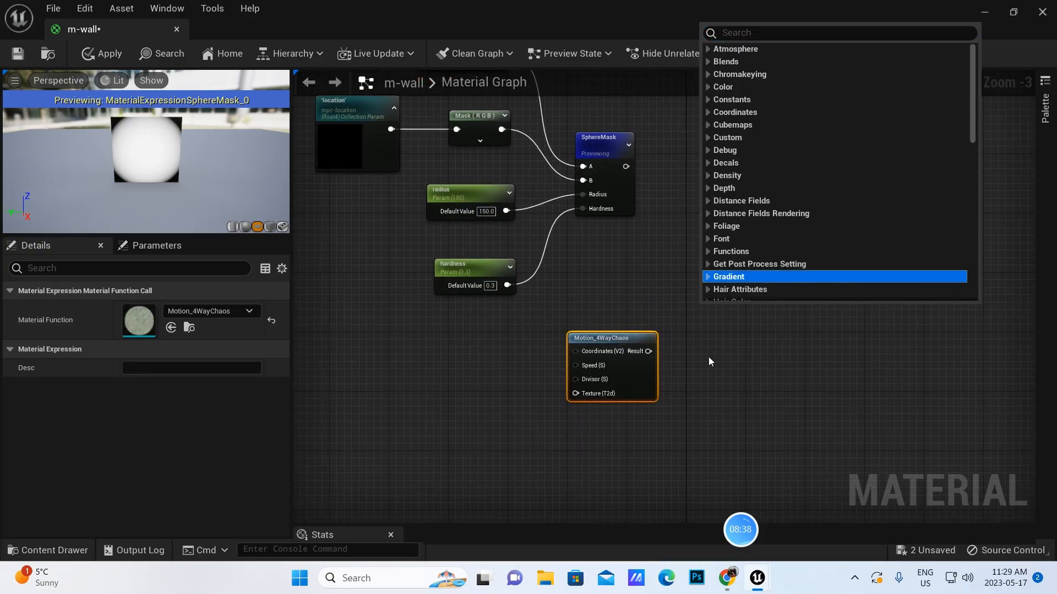
left_click(617, 337)
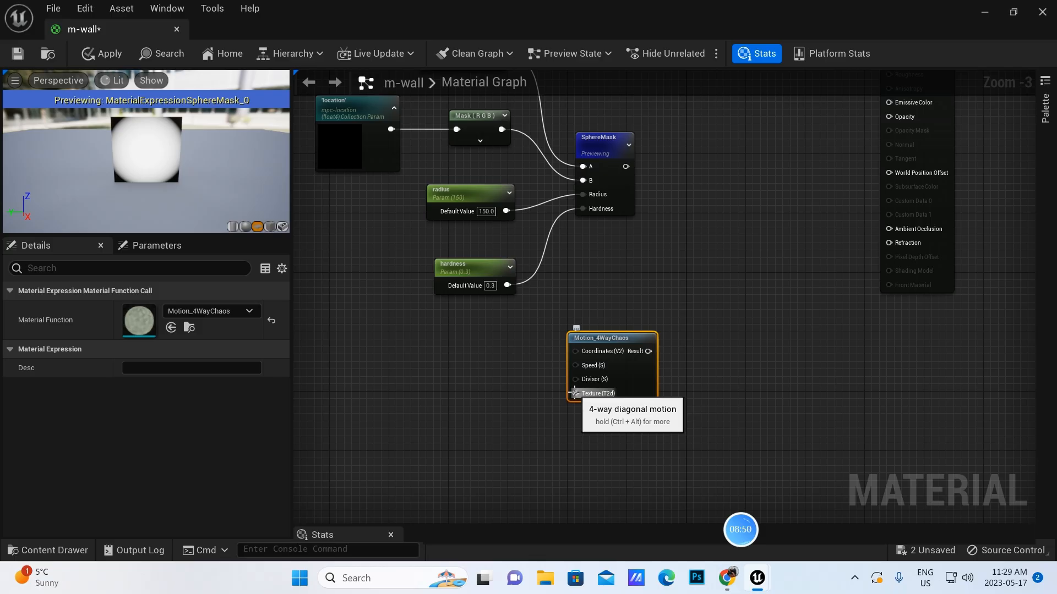
Create a TextureObject node feeding the Texture input of Motion_4WayChaos, and place it below the hardness node
left_click_drag(575, 394, 494, 435)
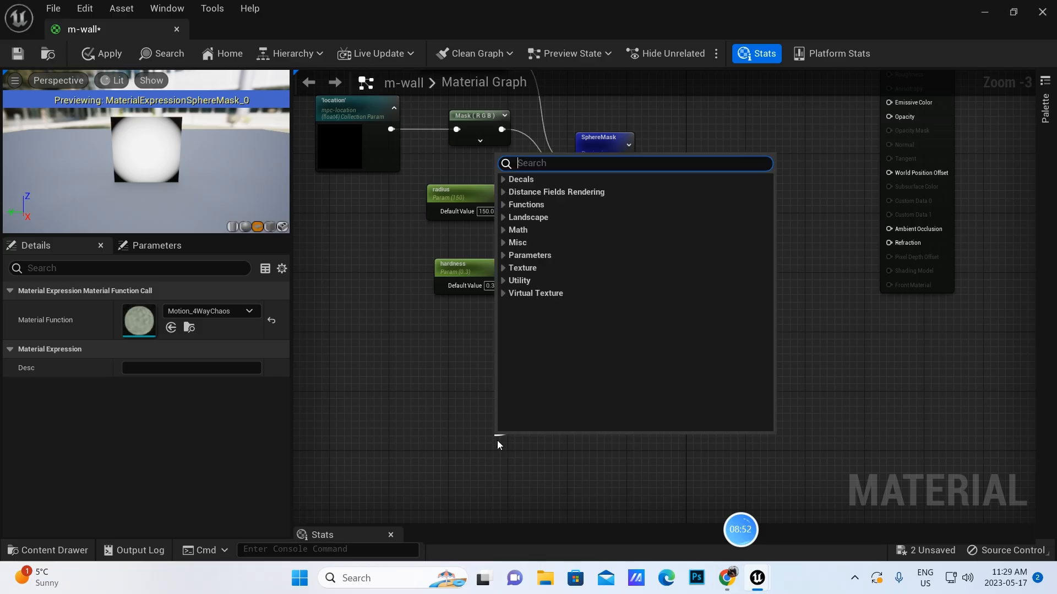
type("texture")
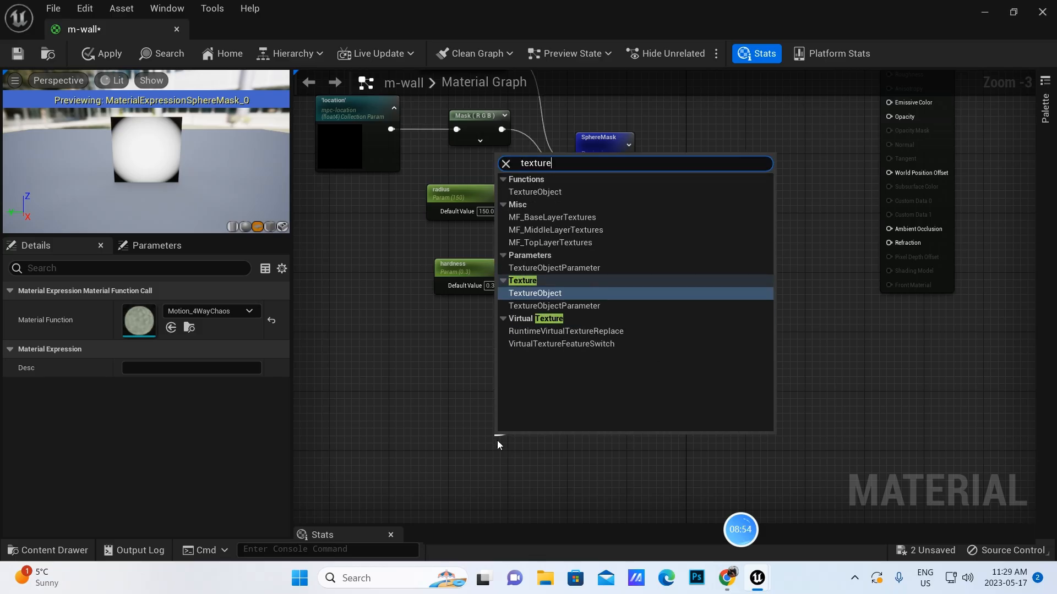
left_click(542, 294)
left_click_drag(528, 450, 446, 466)
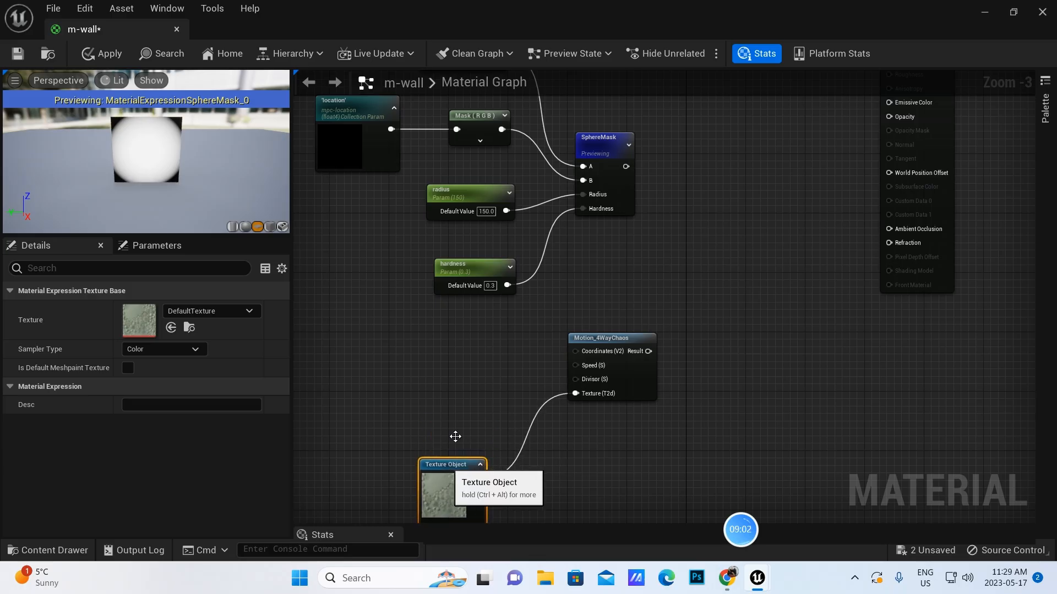
Add a constant node beside Motion_4WayChaos and set its value to 1.5
left_click(421, 335)
left_click(476, 357)
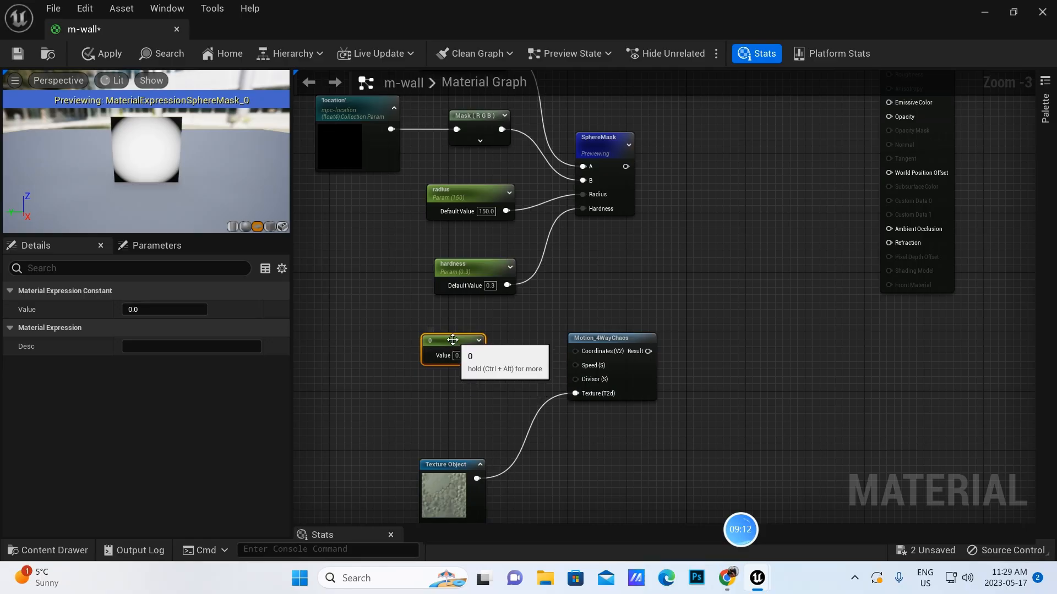
left_click(174, 312)
key("BackSpace")
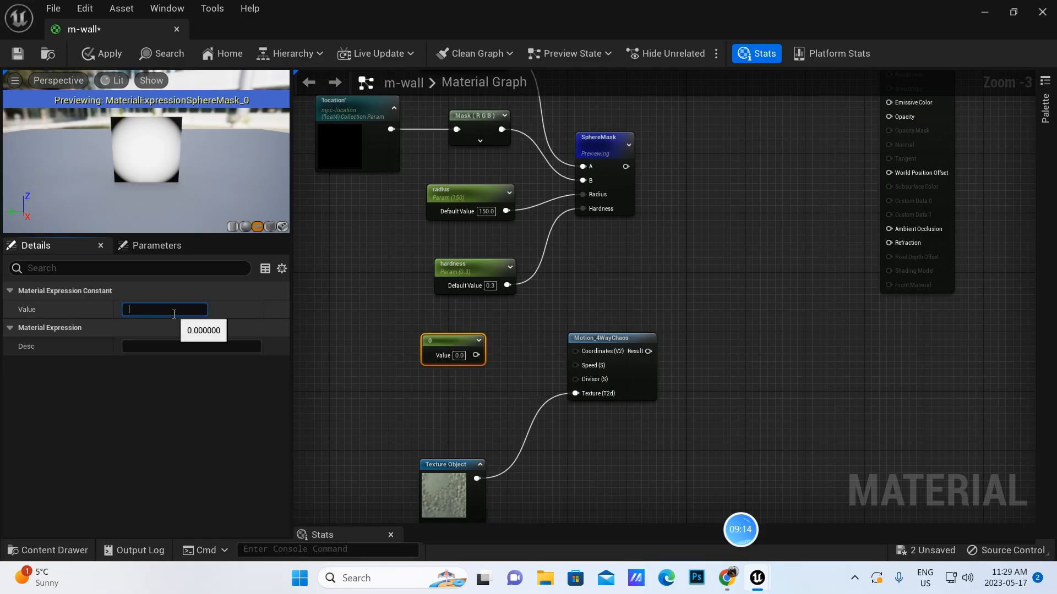
type("1.5")
key("Return")
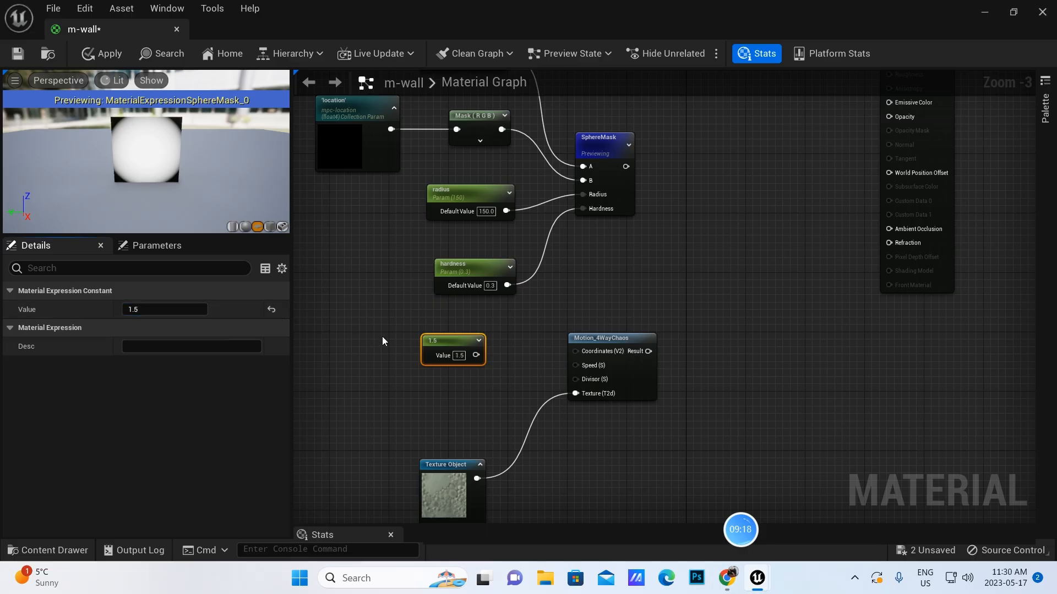
Add a second constant of 0.28, and connect the 1.5 constant to Speed and the 0.28 constant to Divisor of Motion_4WayChaos
left_click(457, 401)
left_click(434, 392)
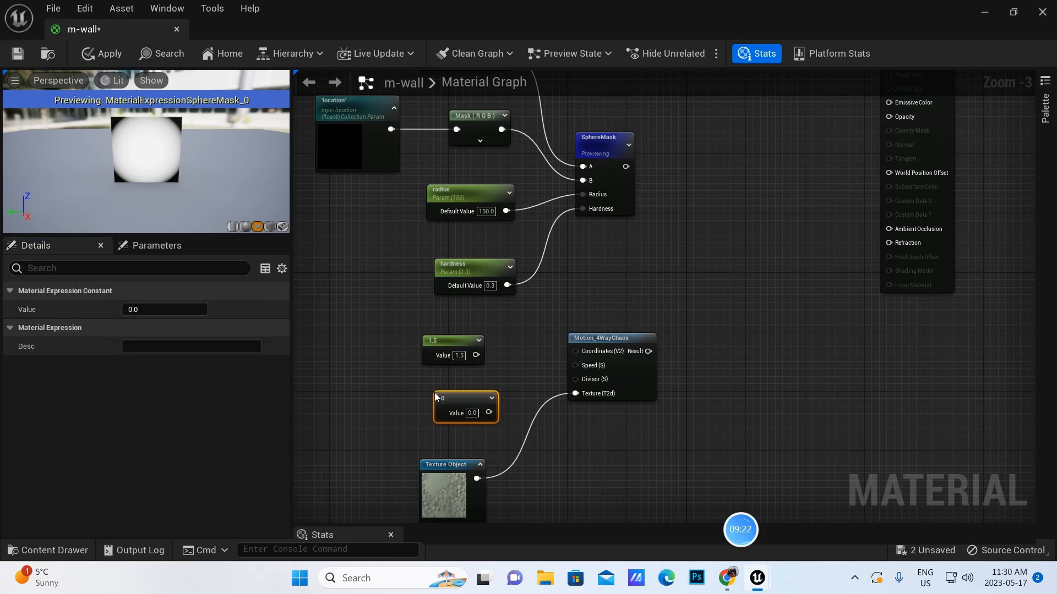
left_click(134, 308)
key("BackSpace")
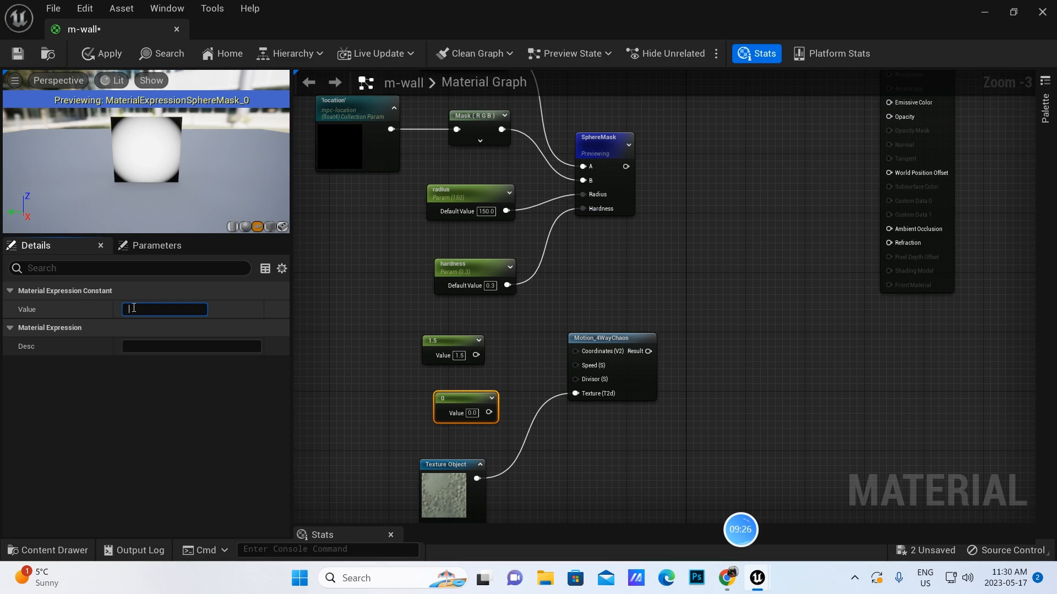
type("0.28")
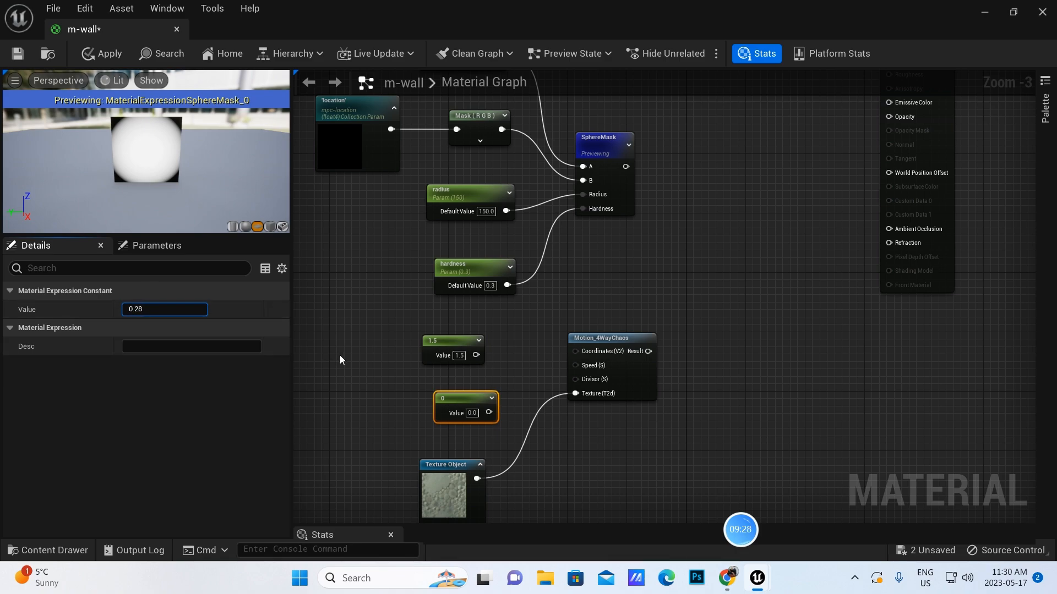
left_click(339, 359)
left_click(465, 402)
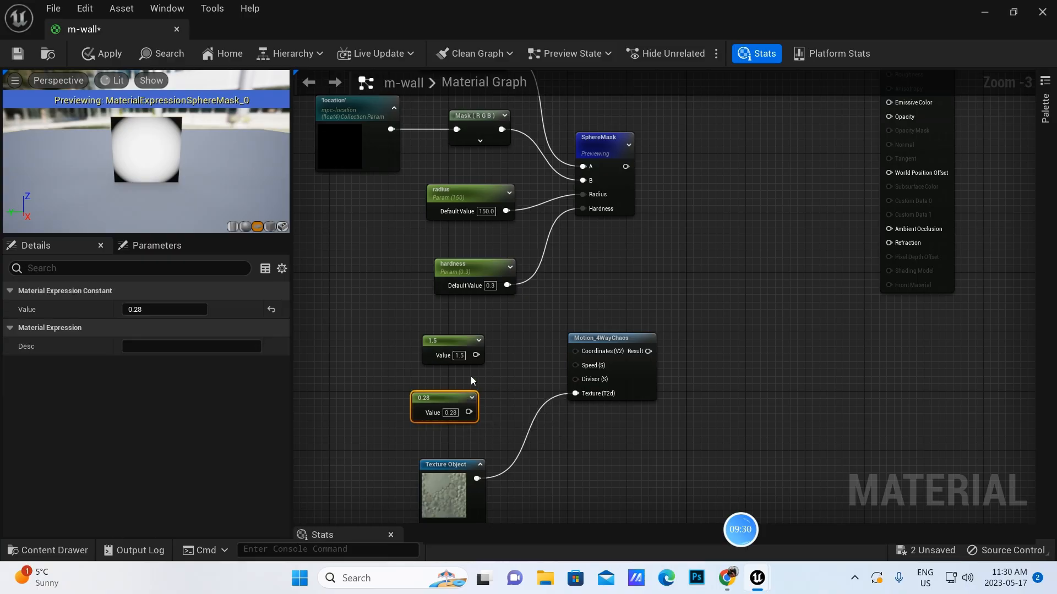
left_click_drag(476, 355, 577, 367)
left_click_drag(469, 412, 575, 379)
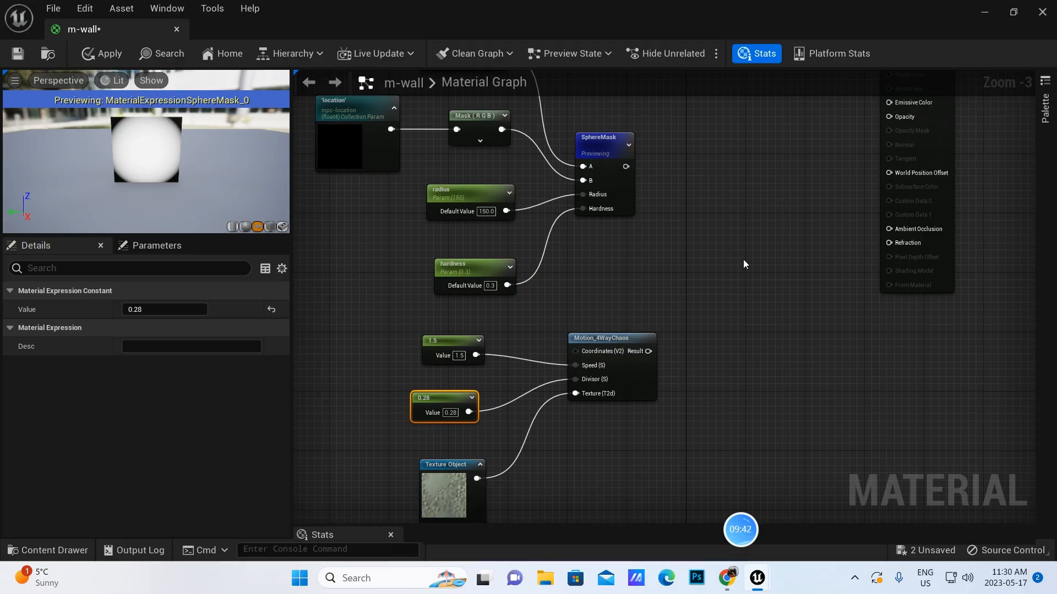
Add a Multiply node with SphereMask in A and the Motion_4WayChaos result in B, and preview its output
left_click(714, 252)
left_click_drag(626, 166, 719, 272)
left_click_drag(649, 351, 721, 286)
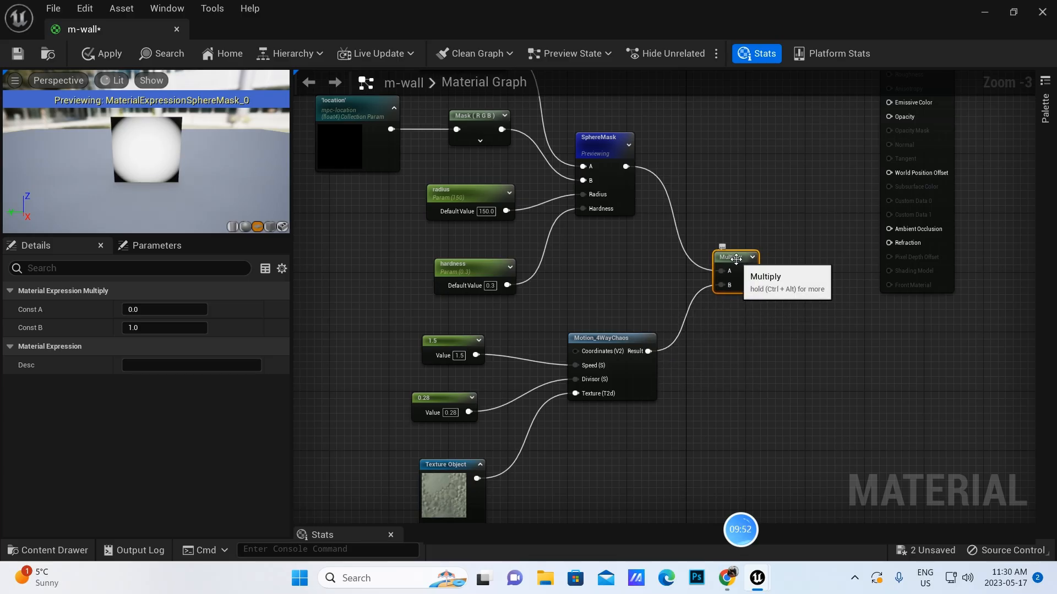
right_click(736, 258)
left_click(769, 291)
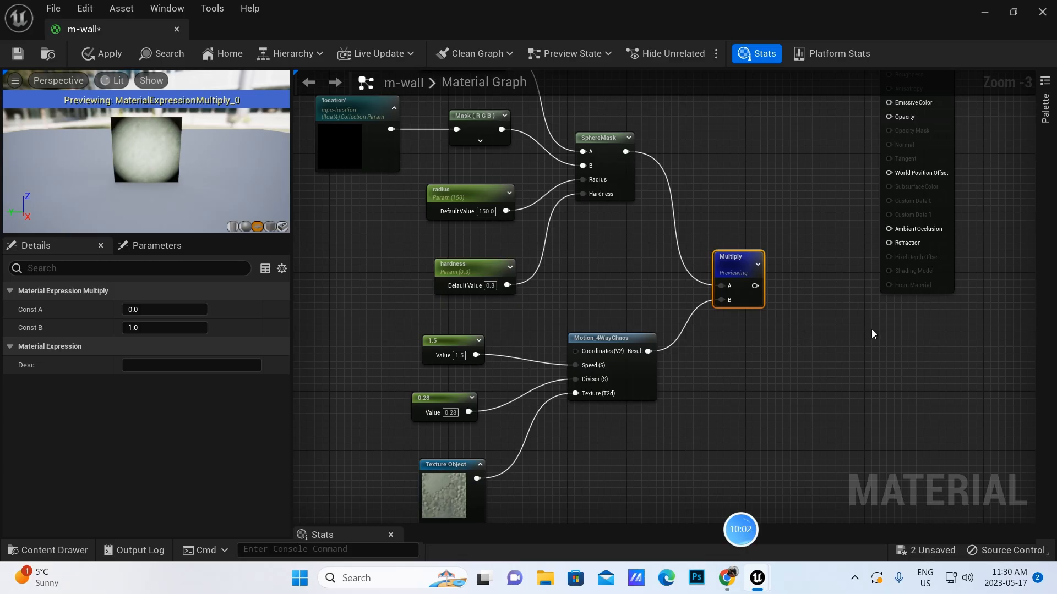
Move the m-wall output node further away, and add a second Multiply node with Const B set to 4
left_click_drag(947, 212, 993, 344)
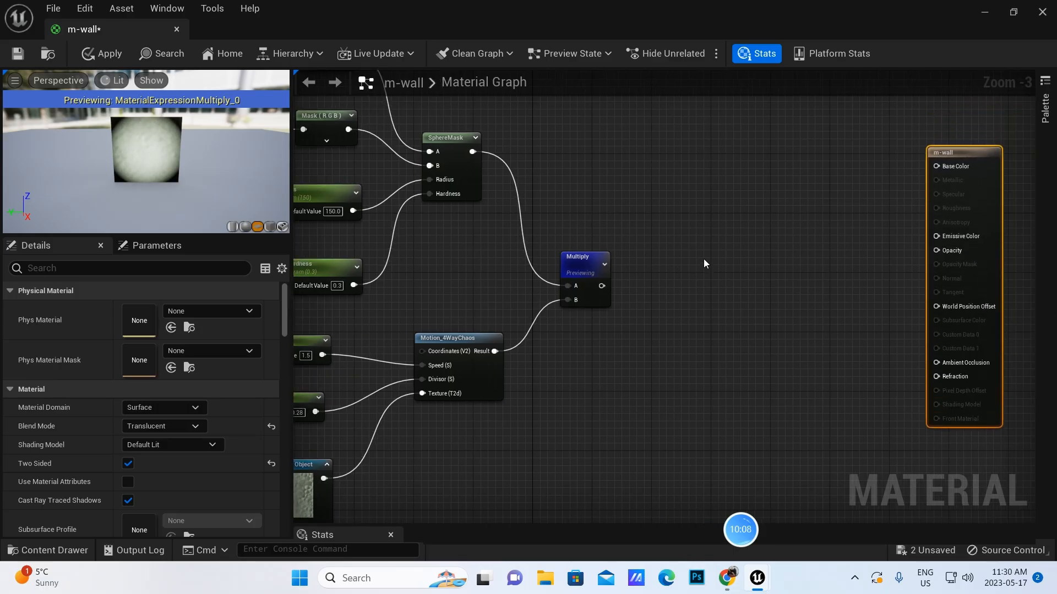
left_click(695, 264)
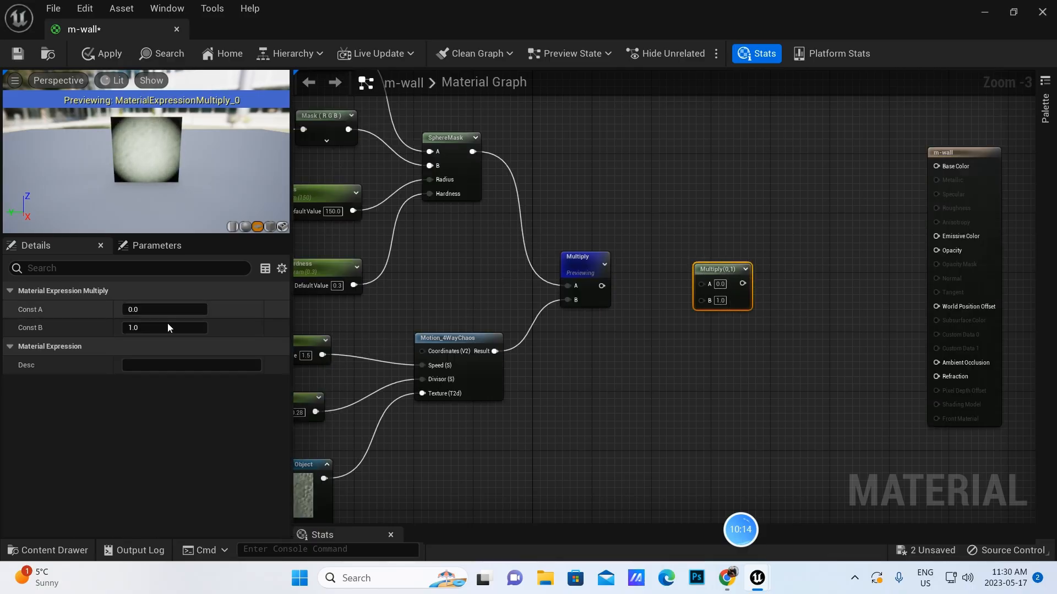
left_click(135, 327)
key("BackSpace")
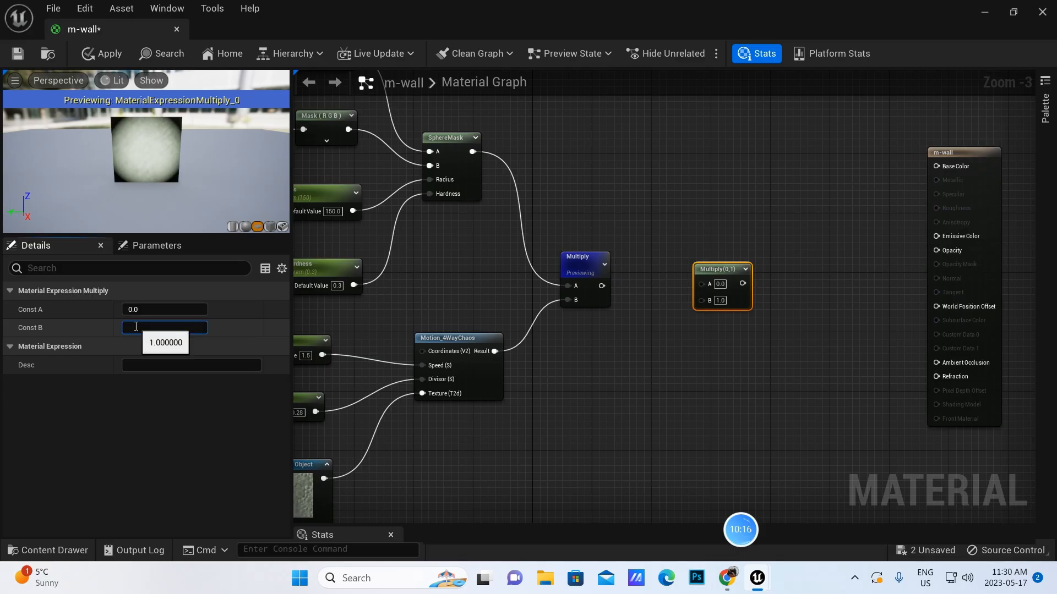
type("4")
key("Return")
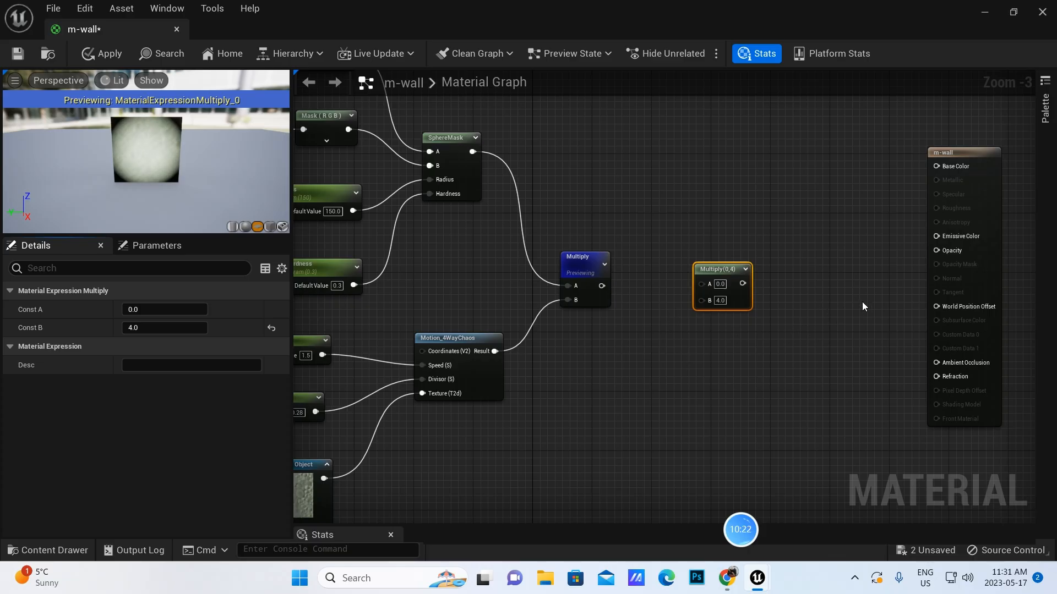
Add a Power node, and connect the first Multiply through the second Multiply to the Power node's Base input
right_click(811, 264)
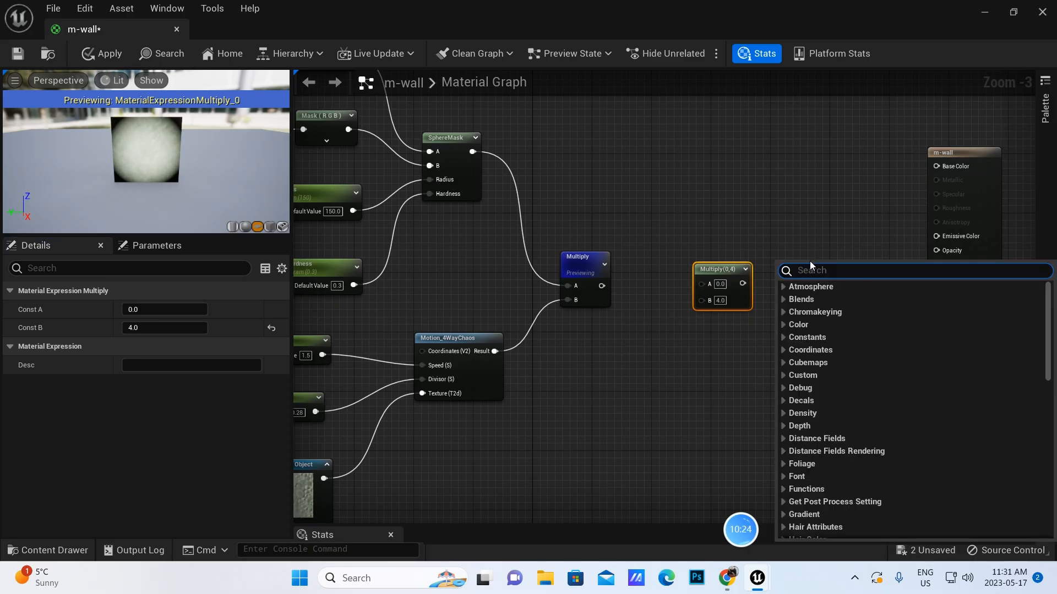
type("power")
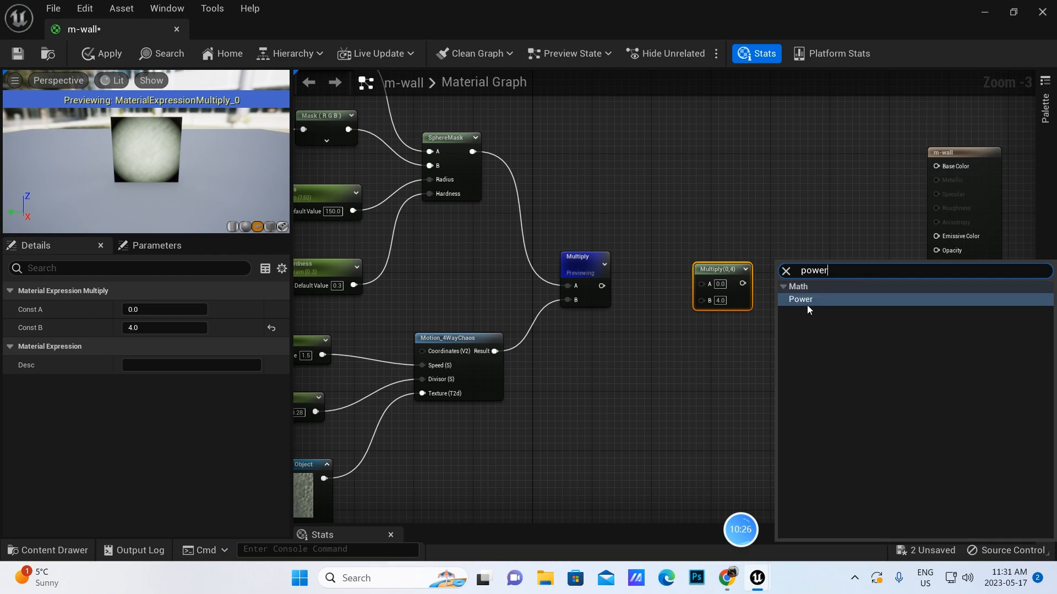
left_click(807, 305)
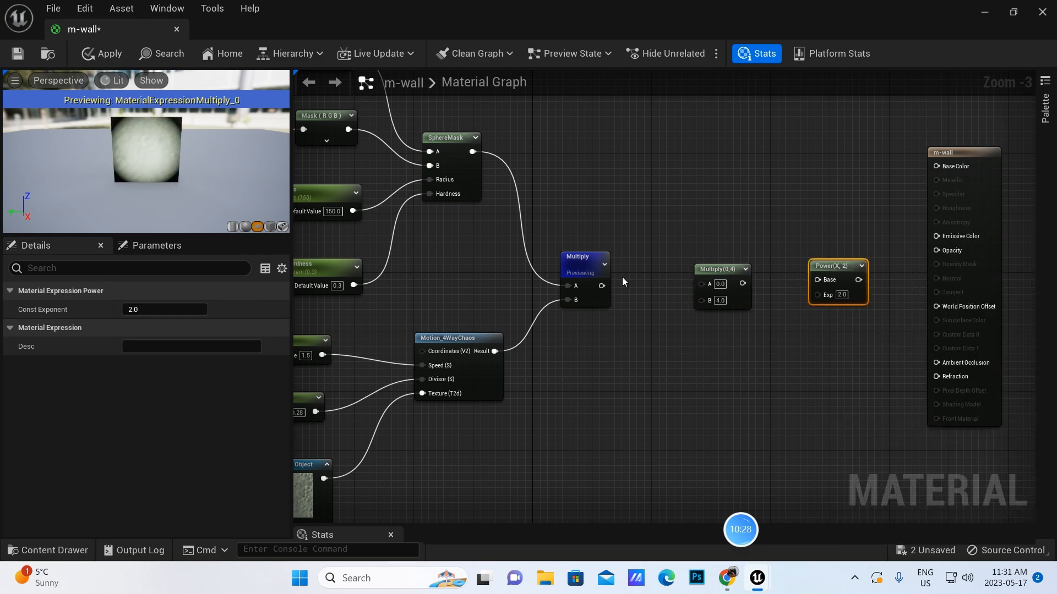
left_click_drag(601, 286, 819, 279)
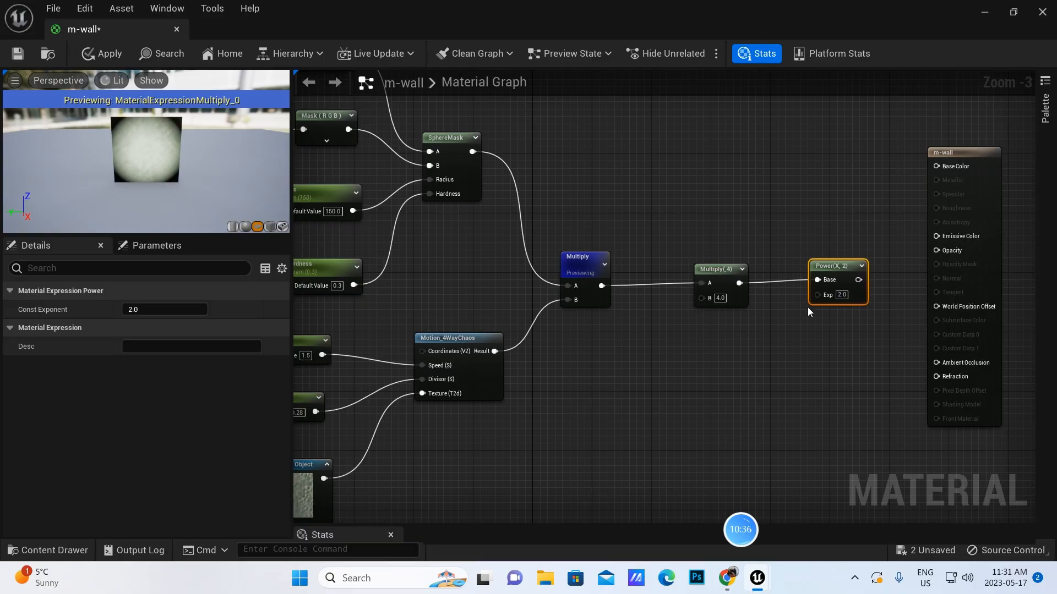
Set the Power node's Const Exponent to 4 and preview the node's output
left_click(135, 309)
key("BackSpace")
type("4")
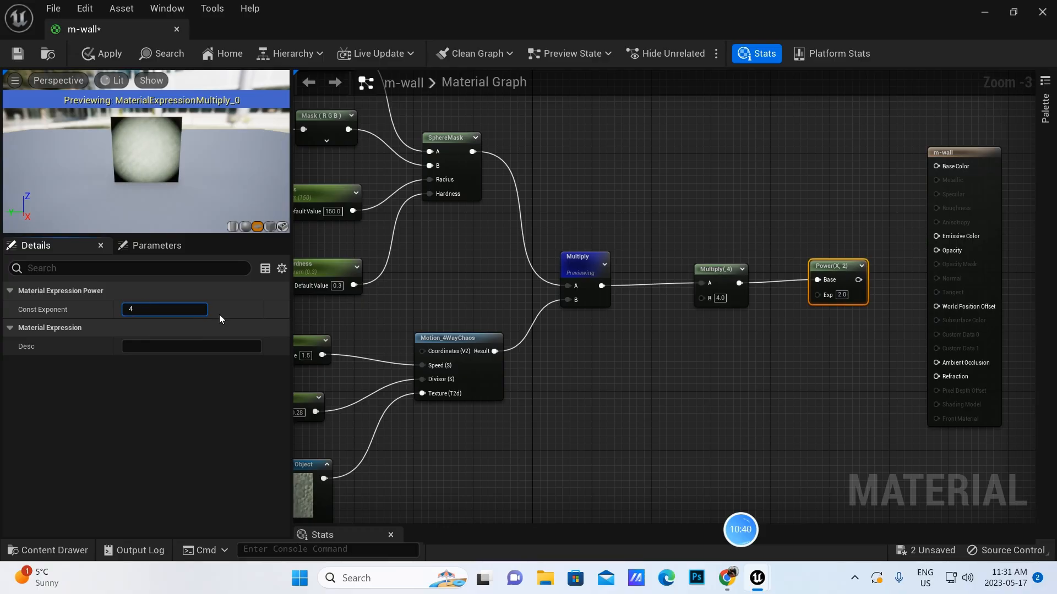
key("Return")
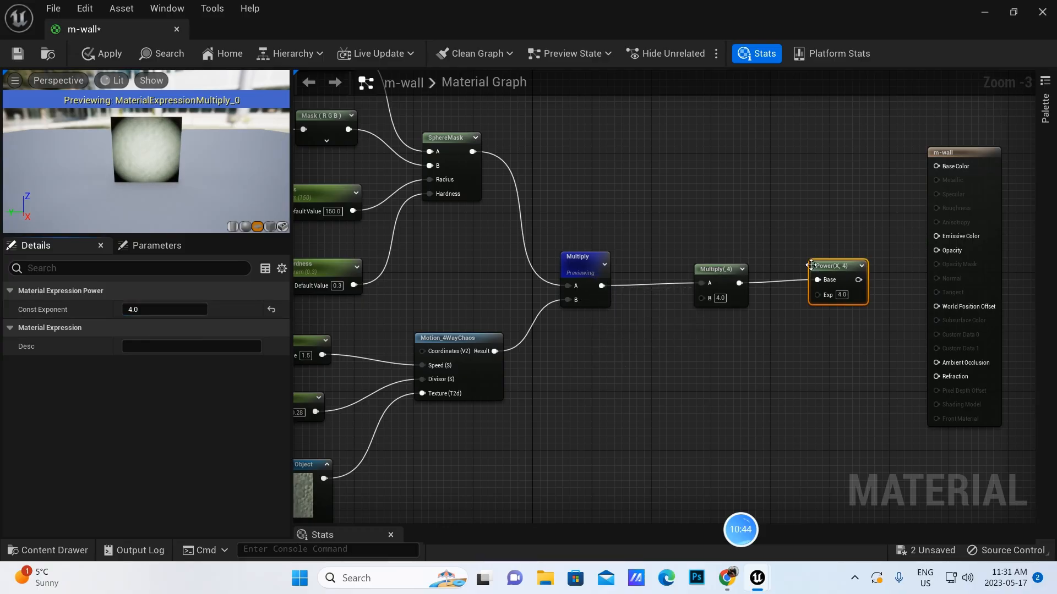
right_click(834, 267)
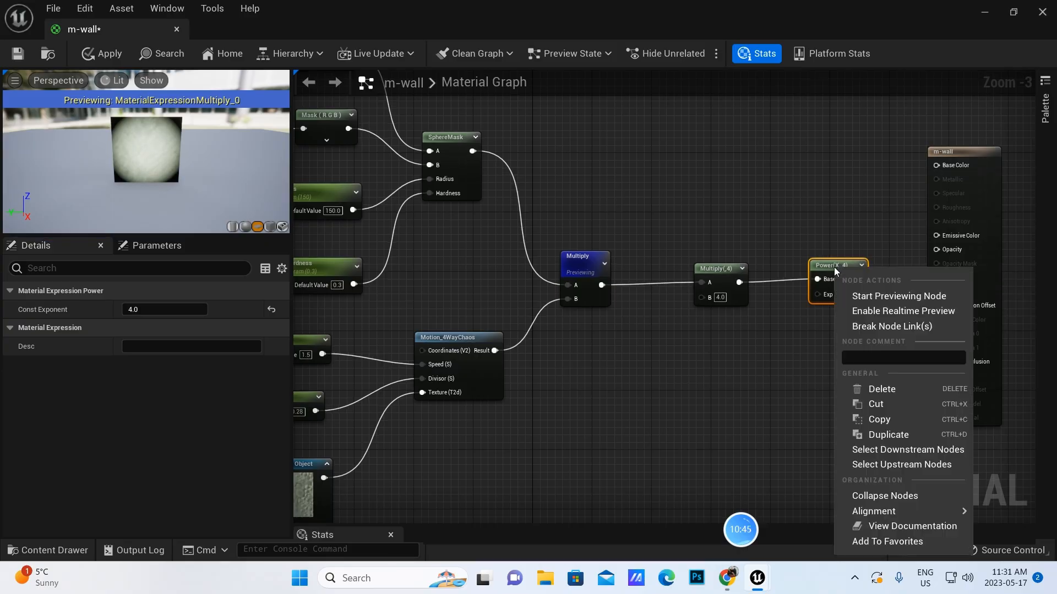
left_click(859, 298)
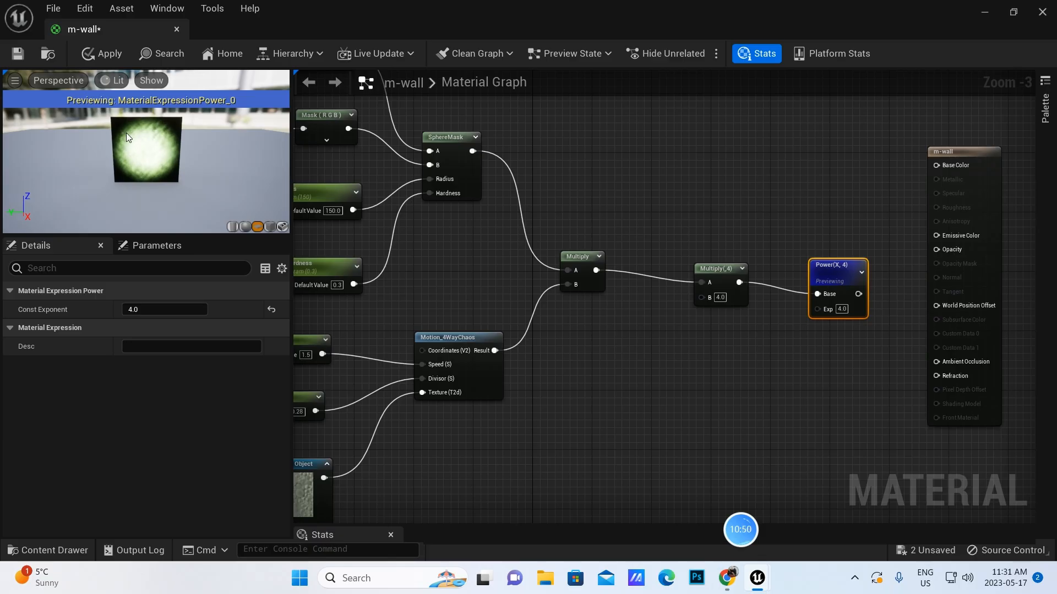
scroll(210, 169, "up", 2)
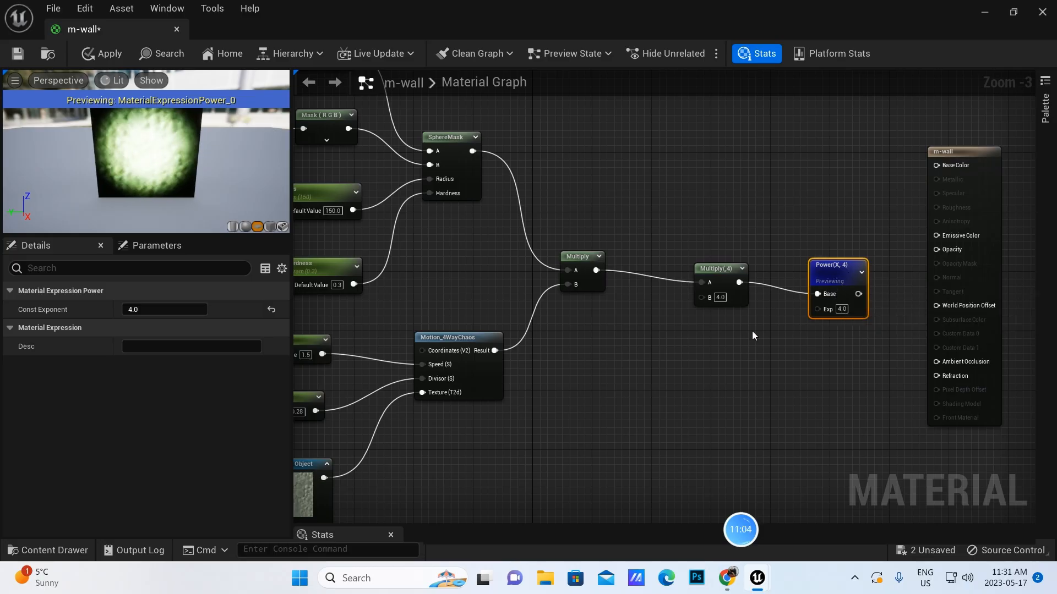
Move the m-wall output node further away from the Power node to make room for more nodes
right_click(868, 372)
right_click(868, 372)
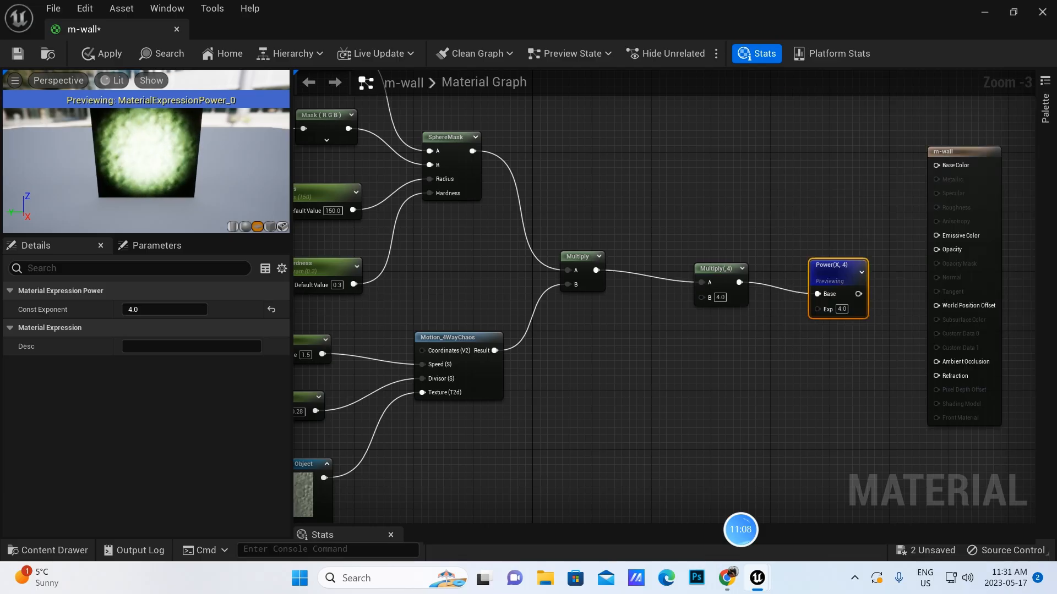
left_click(894, 413)
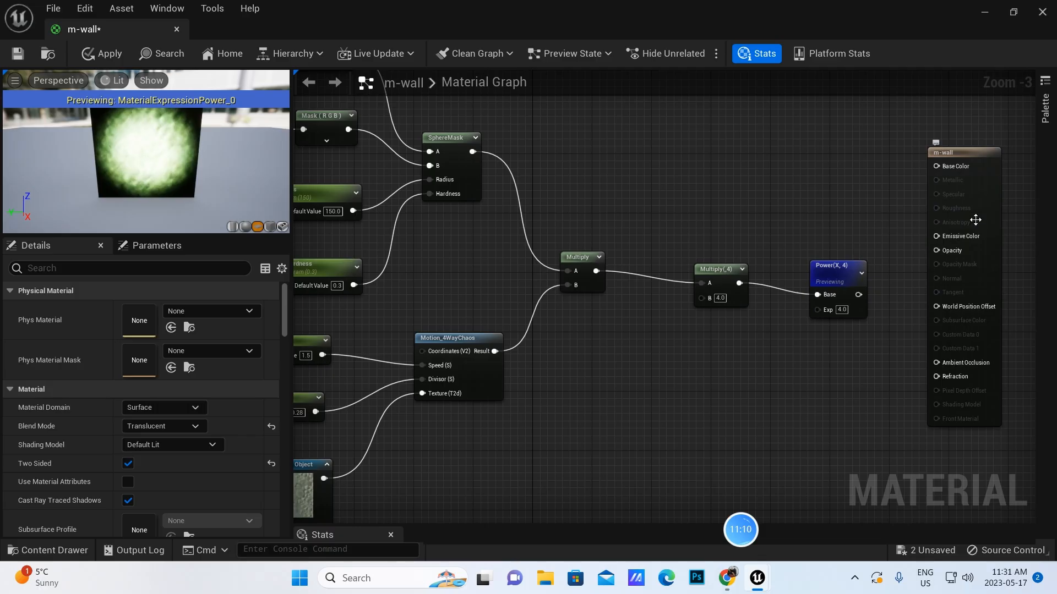
left_click_drag(979, 216, 1046, 223)
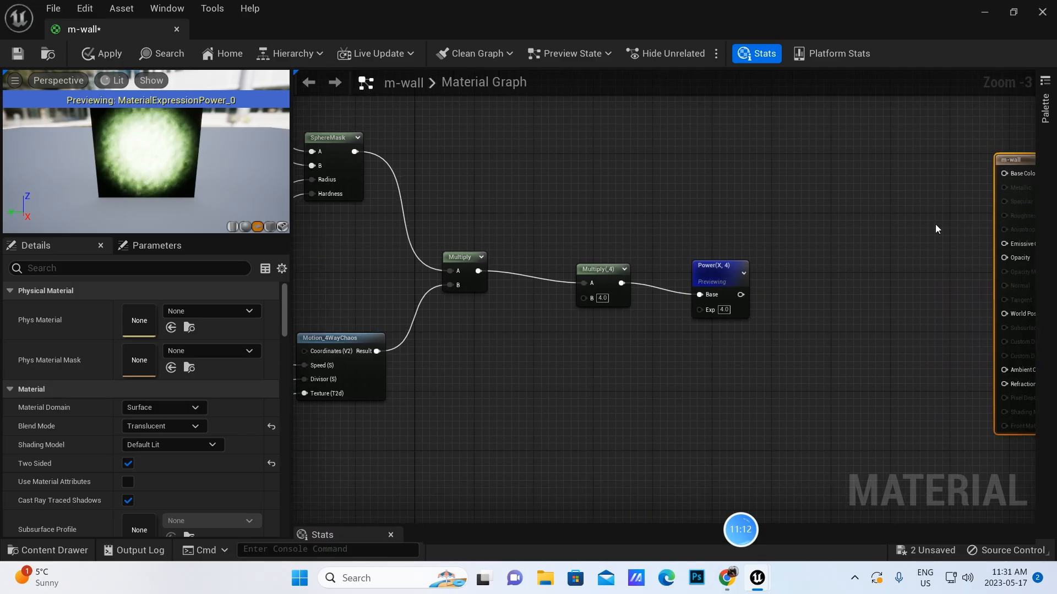
Add a Clamp node beside the Power node and connect the Power output to the Clamp input
right_click(827, 279)
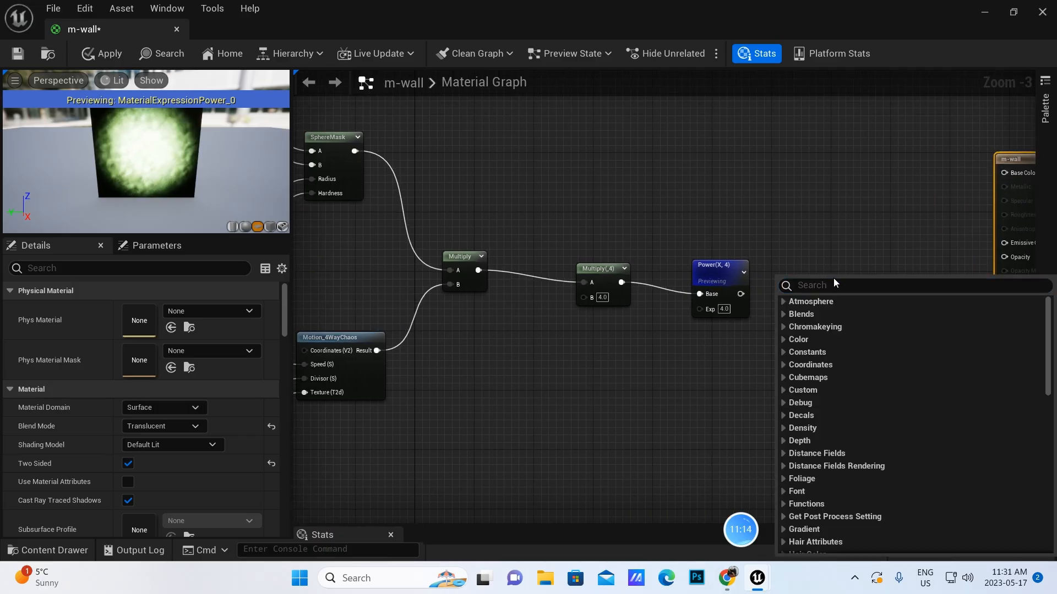
type("c")
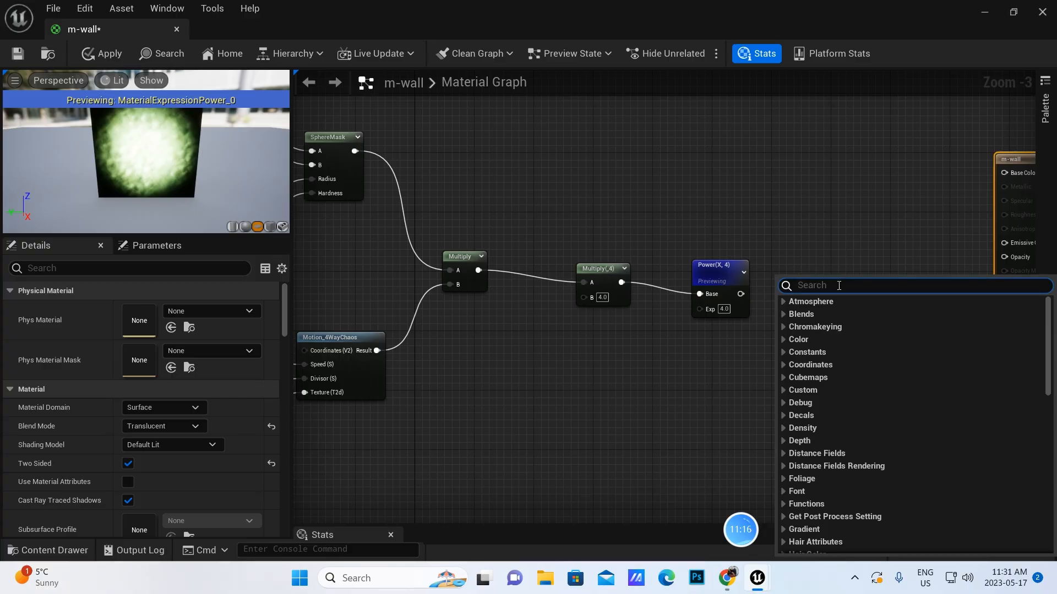
type("la")
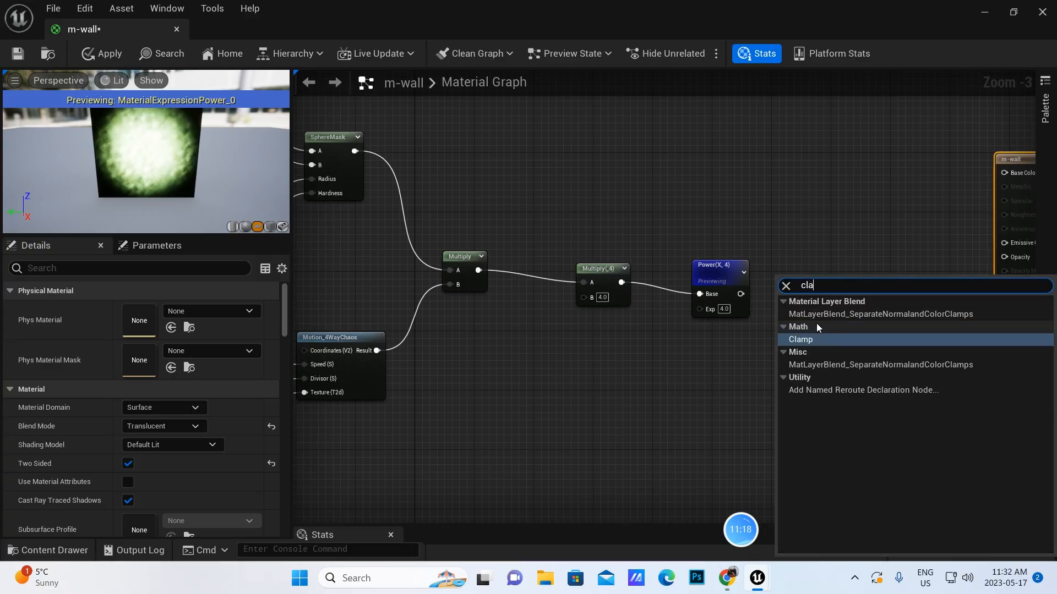
left_click(801, 340)
left_click_drag(847, 282, 824, 266)
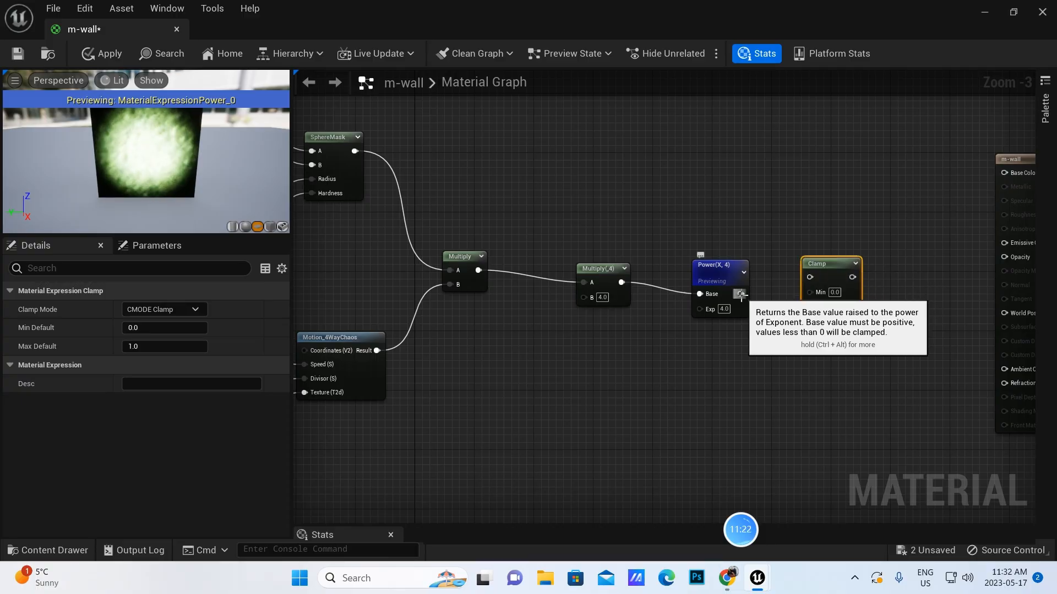
left_click_drag(740, 294, 814, 278)
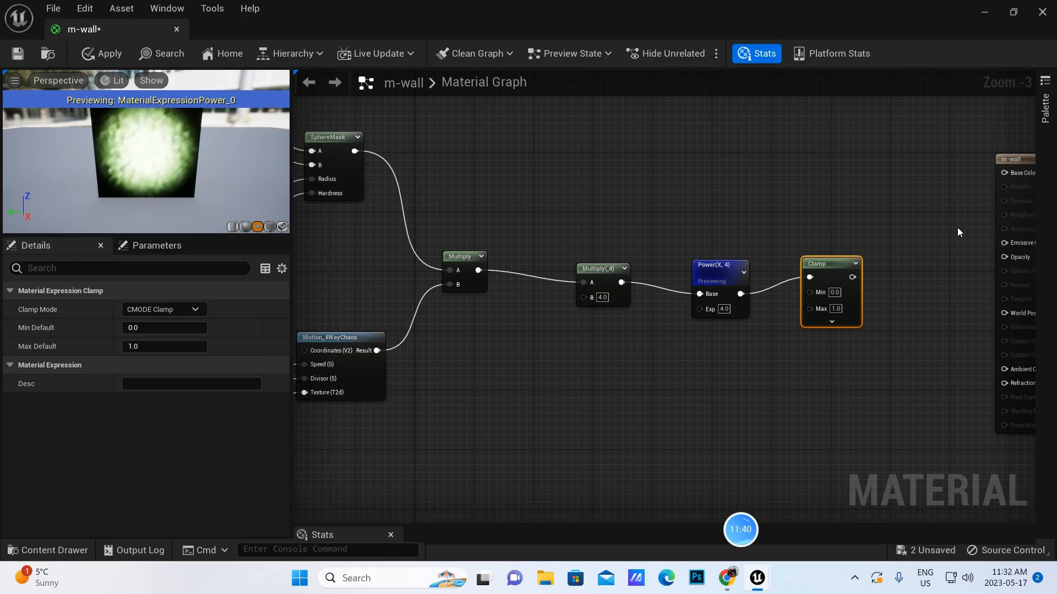
Add a 3ColorBlend node and connect the Clamp output to its Alpha input
right_click(902, 199)
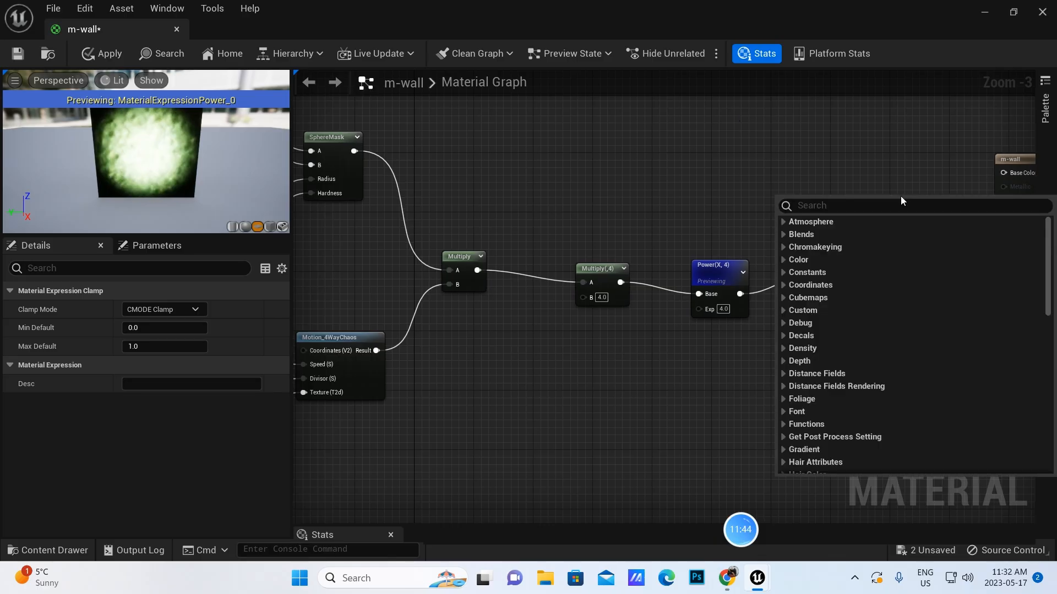
type("3")
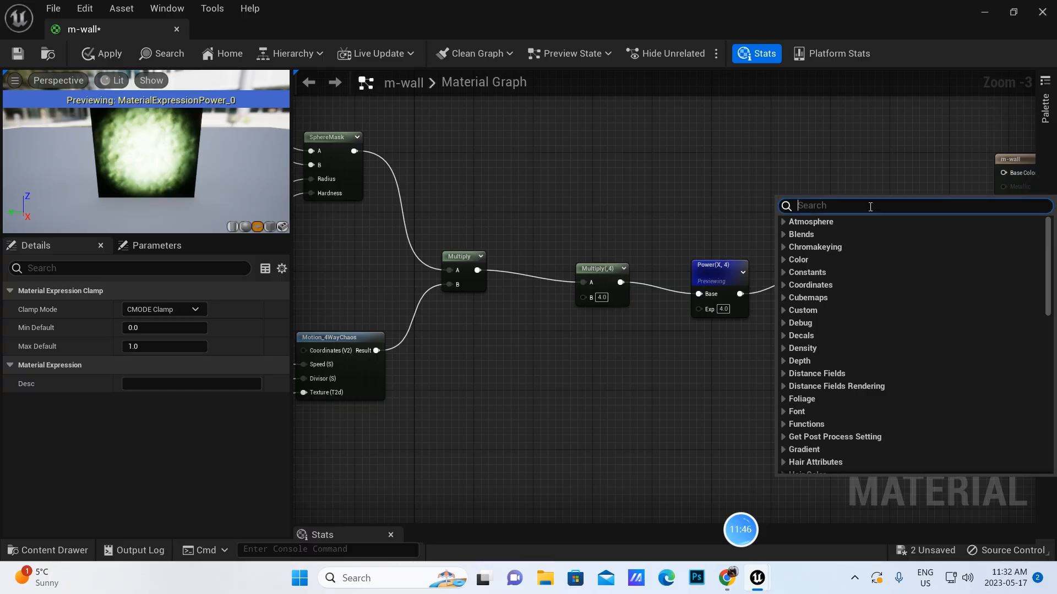
type(" c")
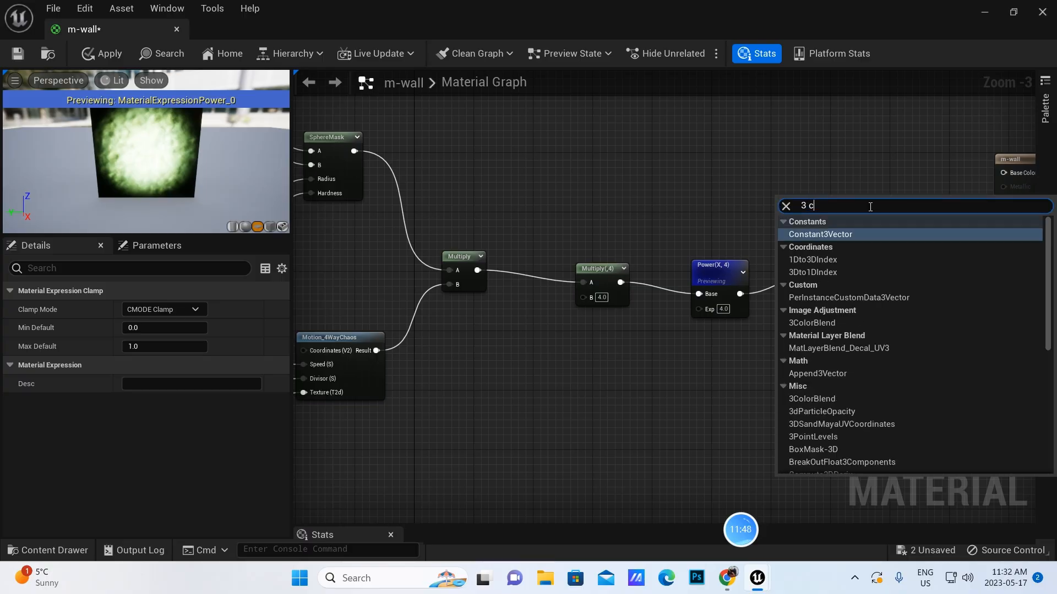
type("ol")
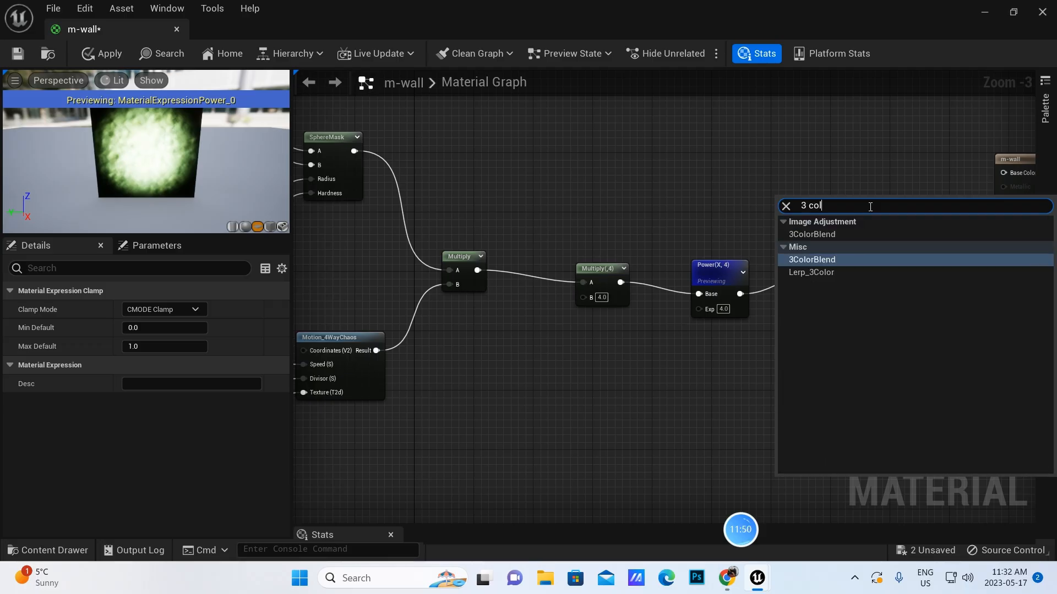
type("o")
left_click(840, 259)
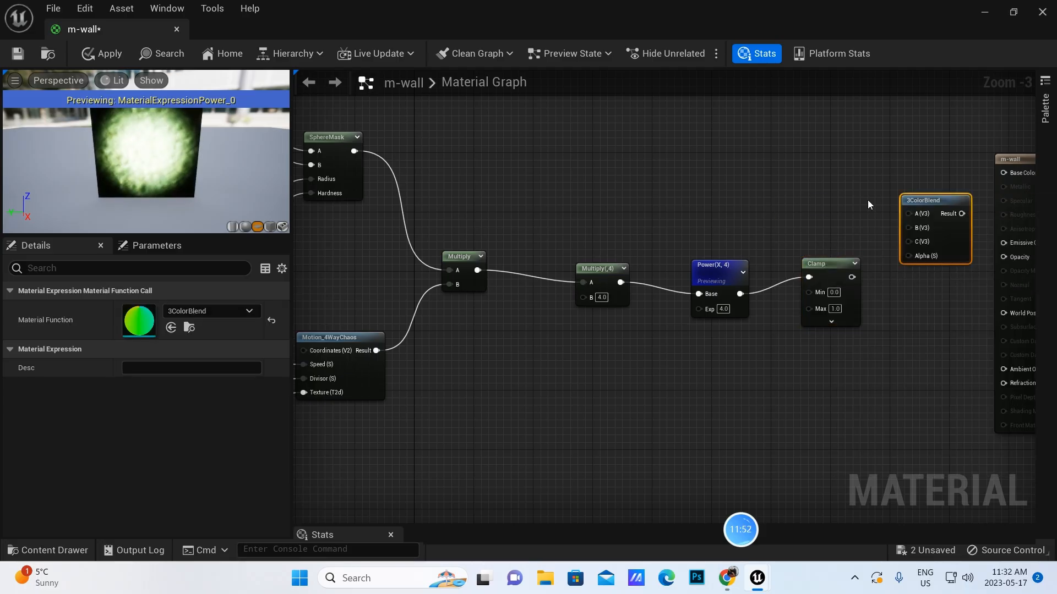
left_click_drag(925, 201, 915, 189)
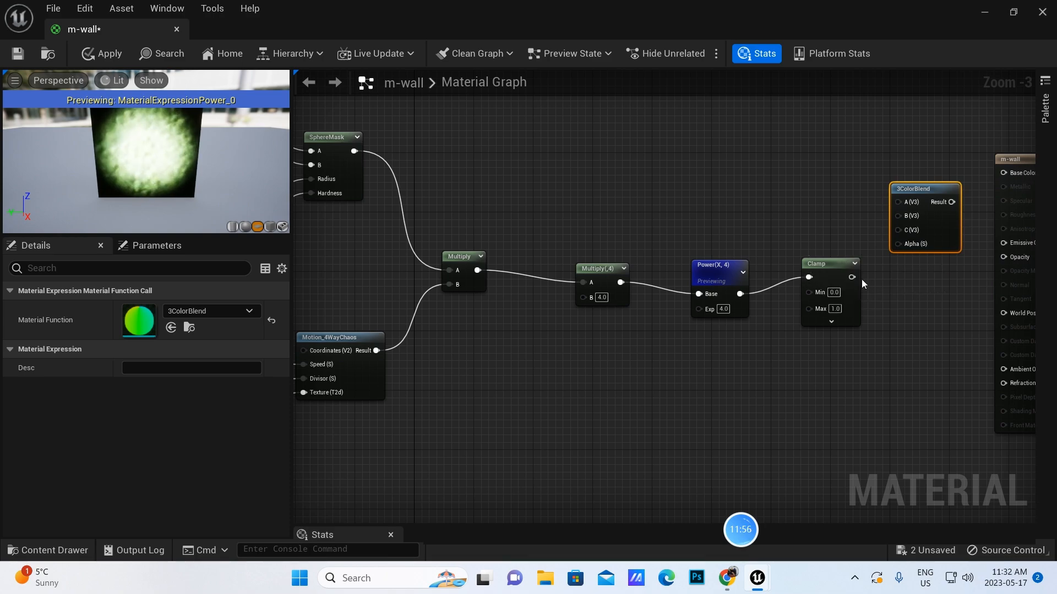
left_click_drag(850, 277, 899, 244)
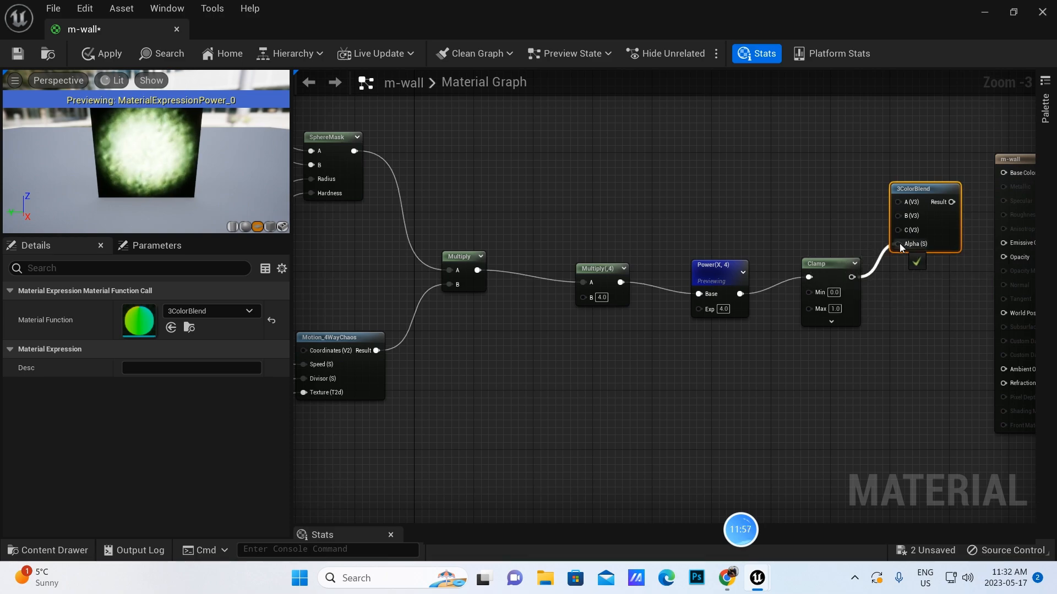
Move the m-wall output node further away from the 3ColorBlend node
right_click(949, 324)
right_click(927, 326)
right_click(937, 332)
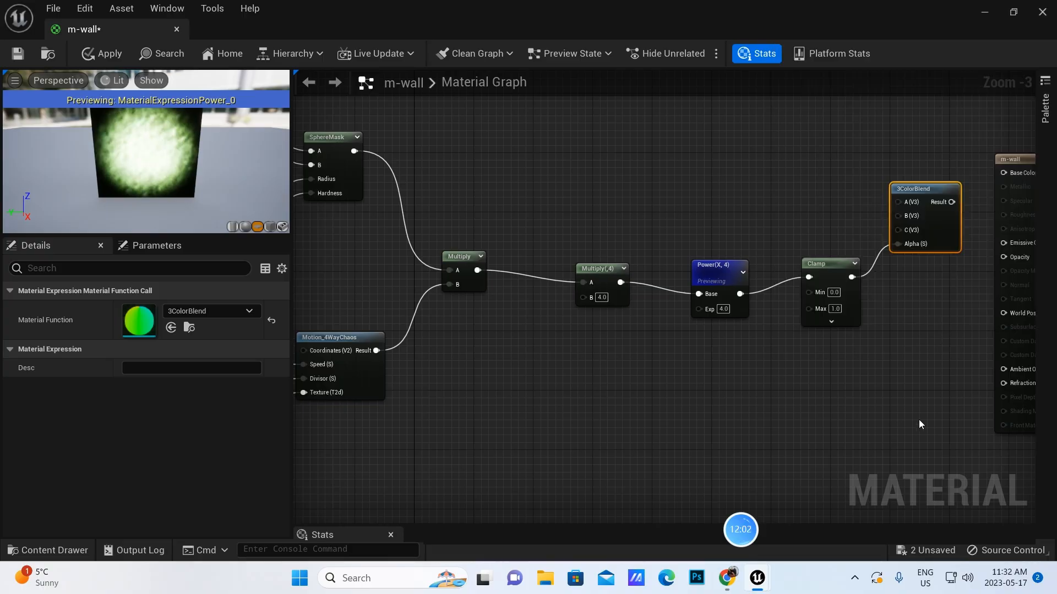
right_click(800, 406)
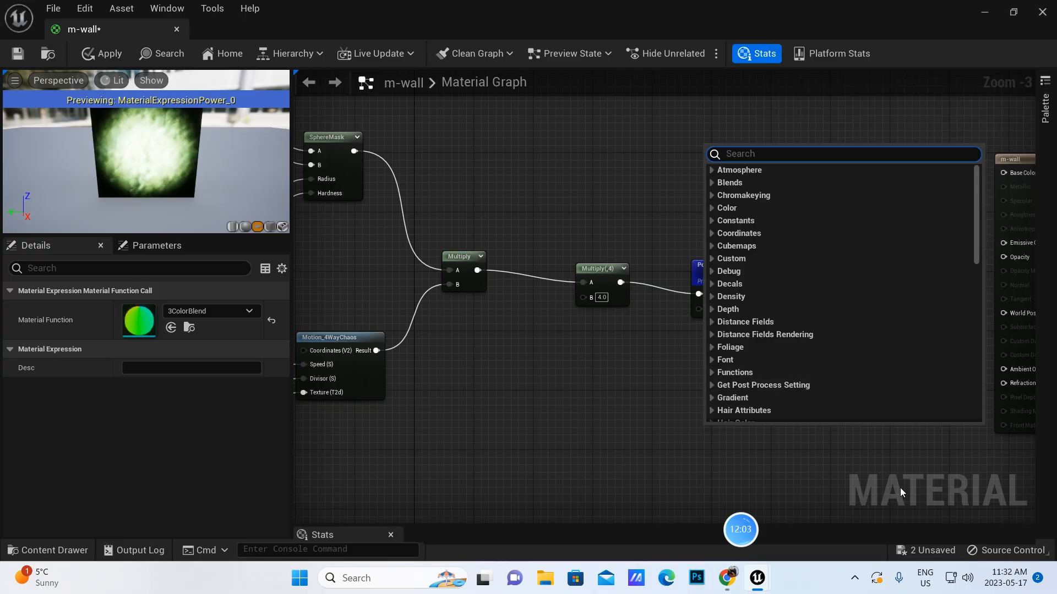
left_click(923, 444)
right_click_drag(923, 443, 611, 464)
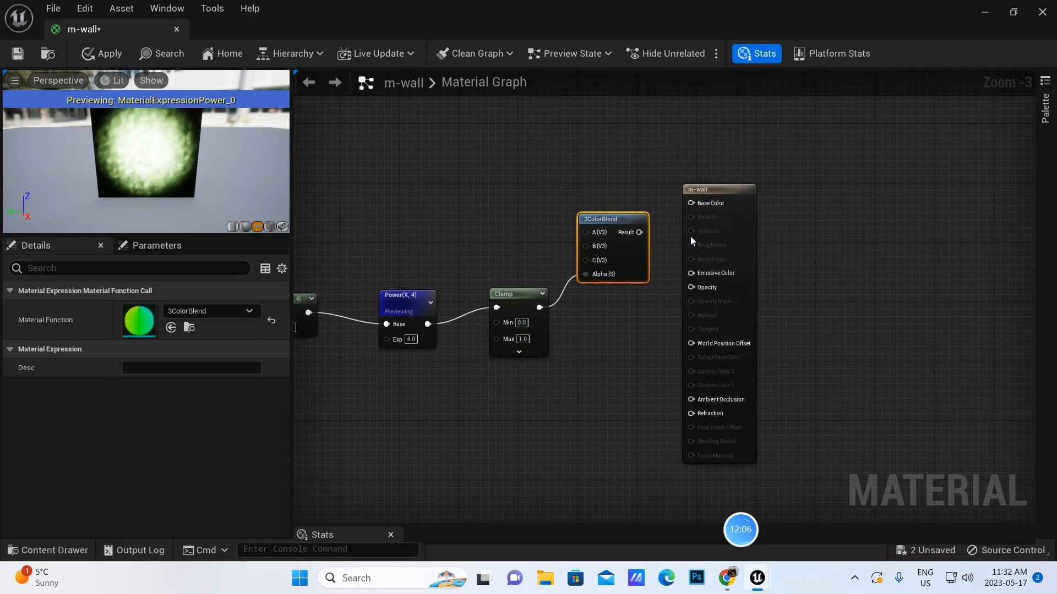
left_click_drag(728, 190, 861, 168)
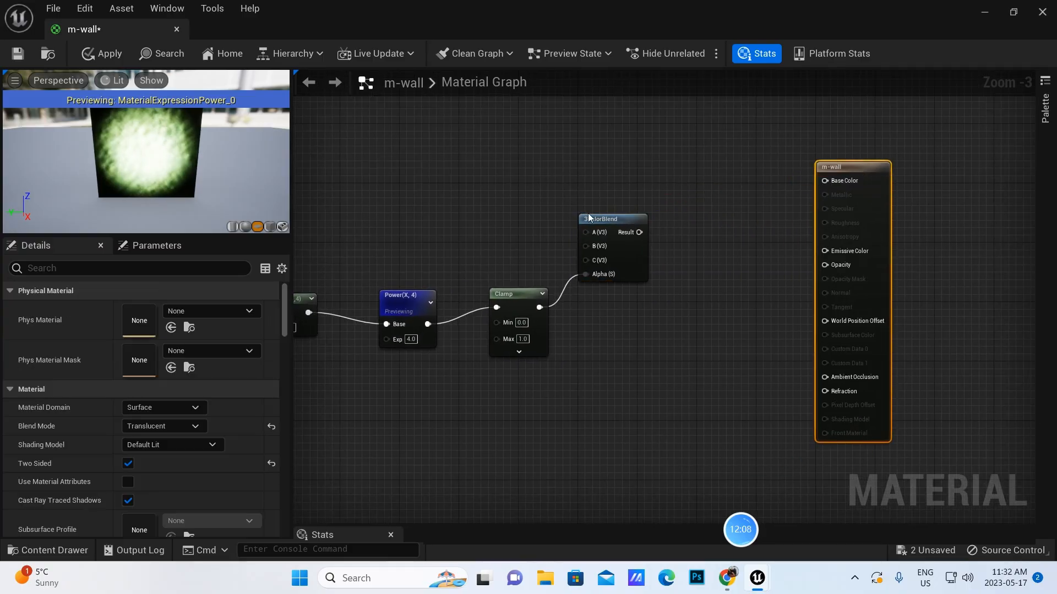
Add a constant of 0 connected to input A of 3ColorBlend, and delete the spare second constant
left_click(464, 139)
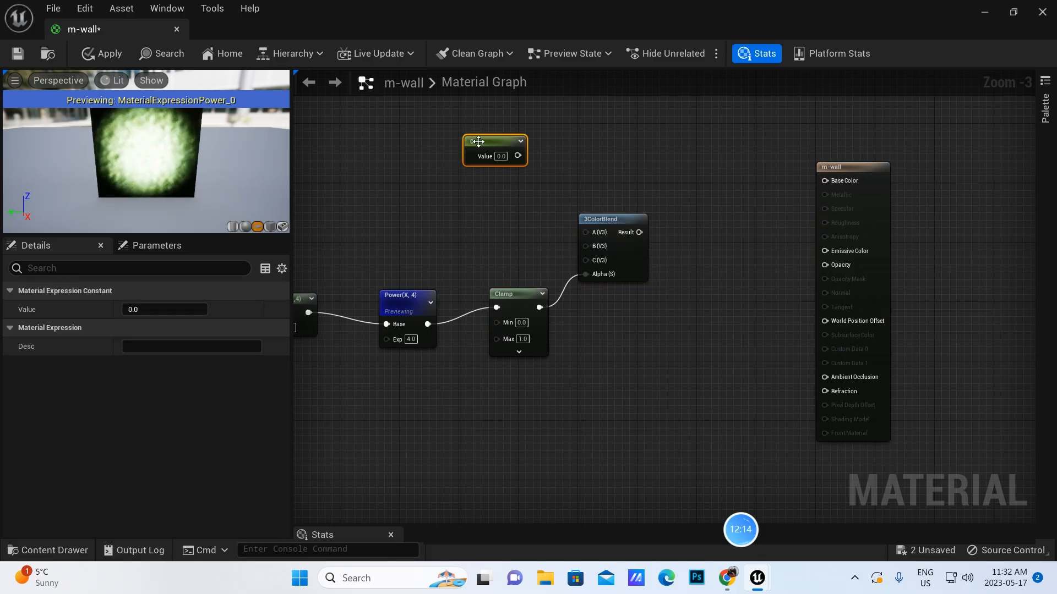
left_click(491, 196)
left_click_drag(514, 199, 484, 194)
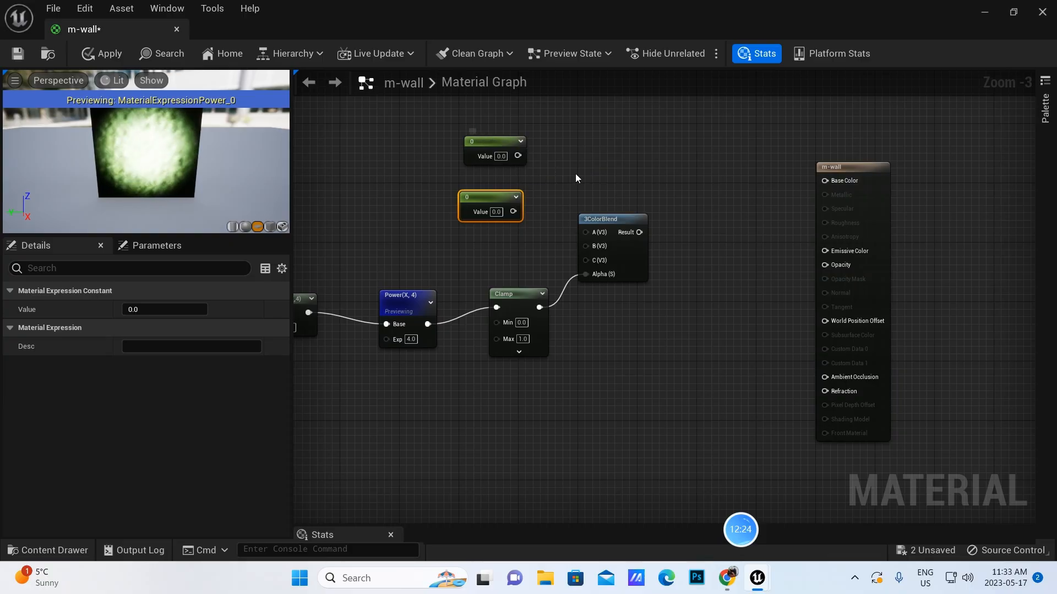
left_click_drag(518, 156, 589, 235)
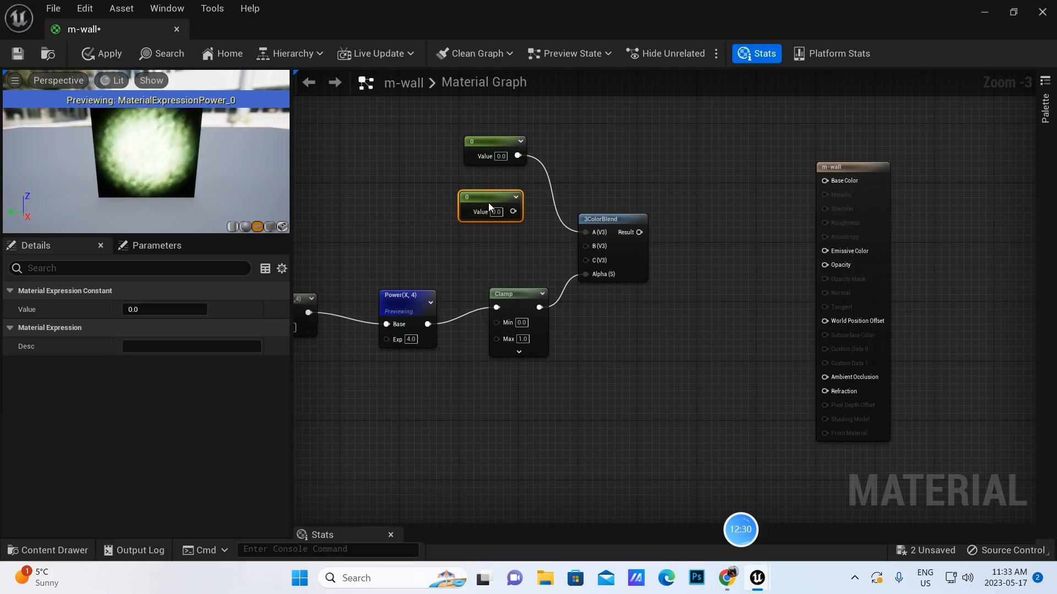
key("Delete")
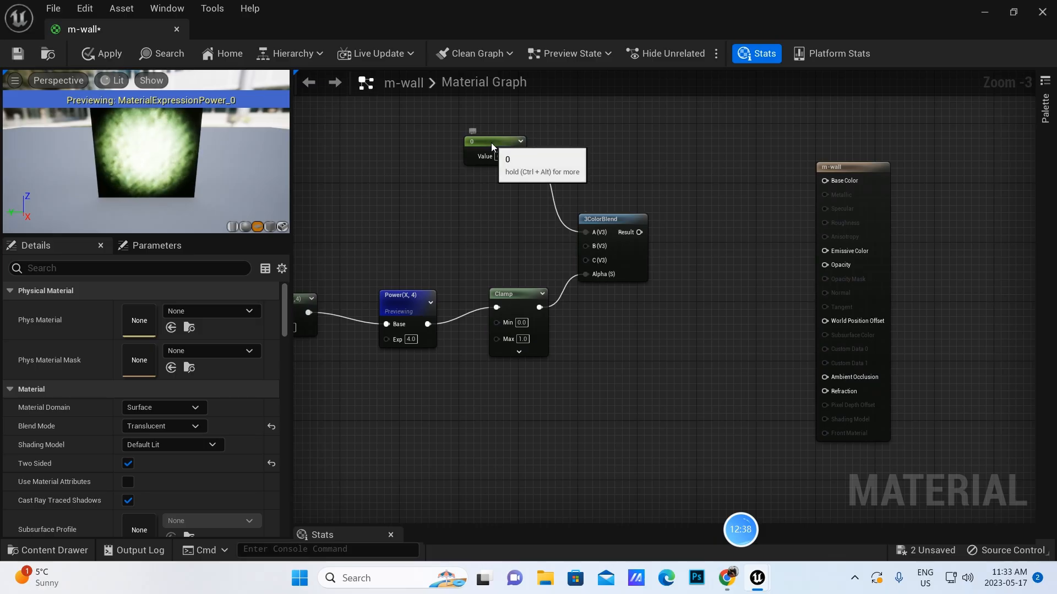
left_click_drag(491, 142, 467, 108)
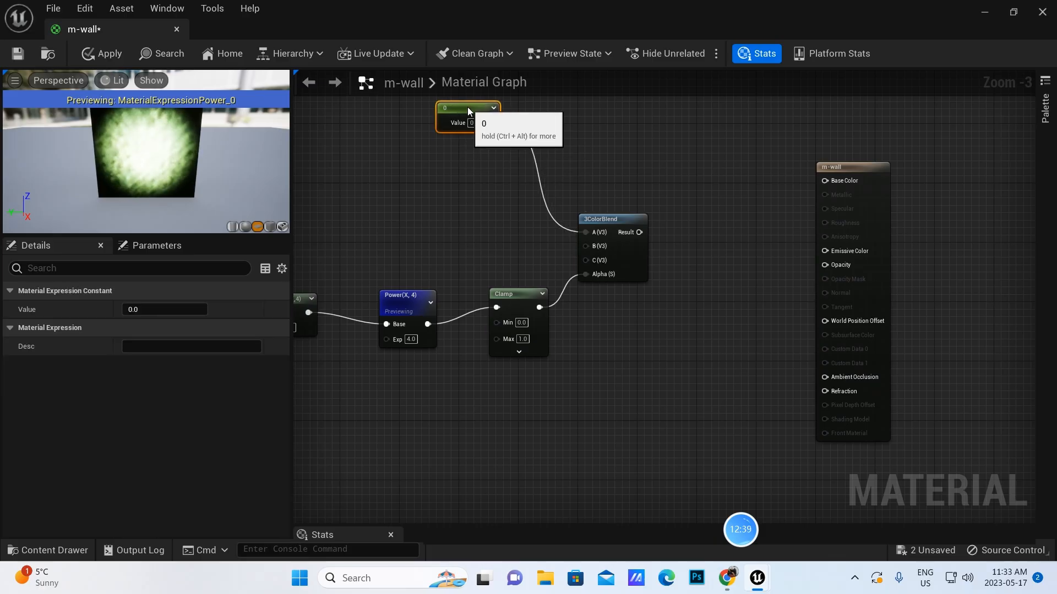
Add two Constant3Vector nodes and place them between the 0 constant and the Power and Clamp nodes
left_click(433, 173)
left_click_drag(443, 173, 322, 147)
left_click(480, 235)
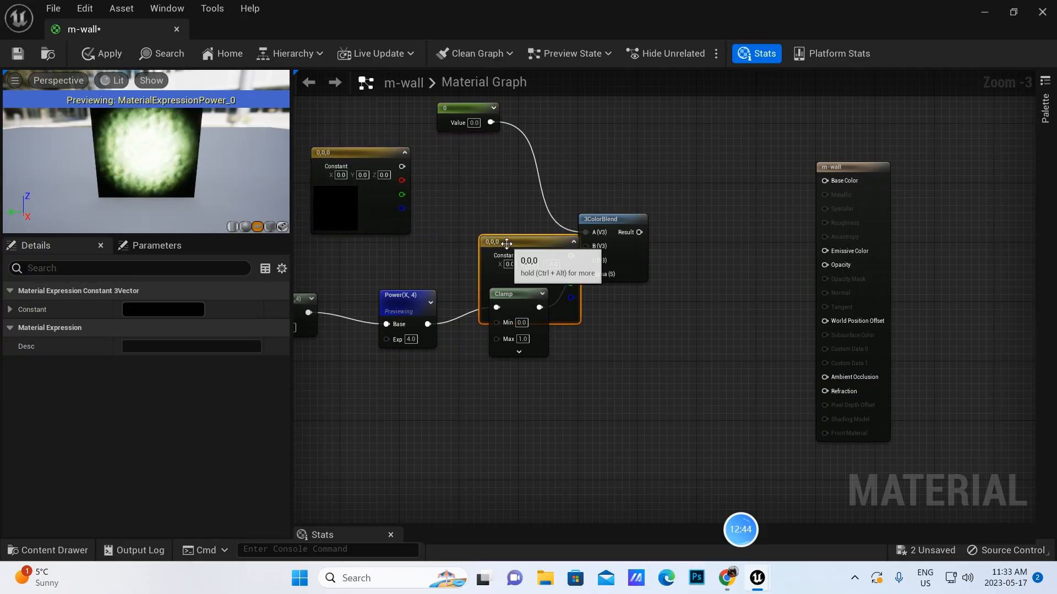
left_click_drag(508, 246, 451, 210)
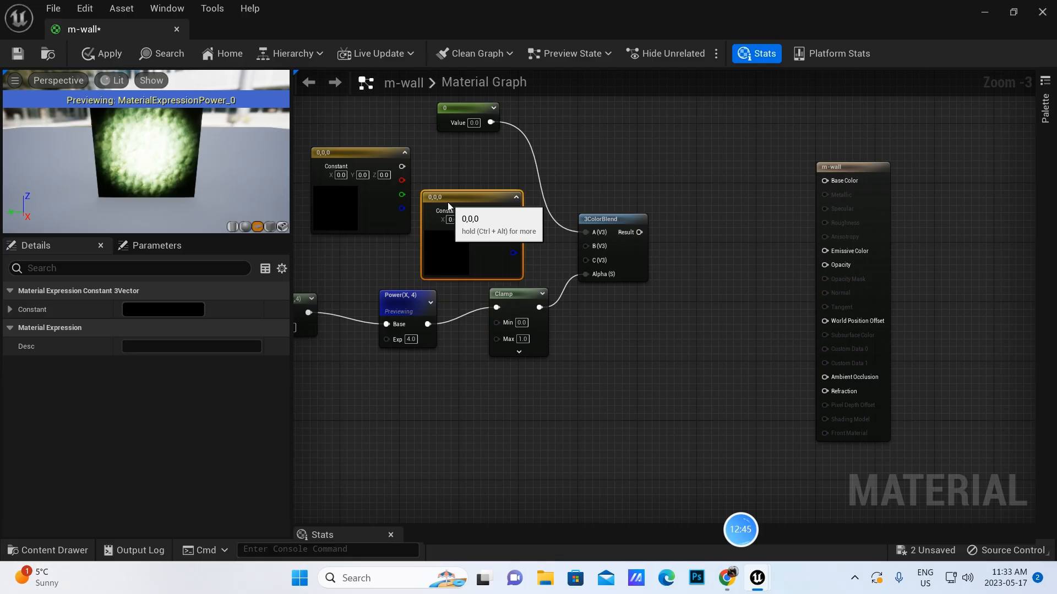
right_click(637, 142)
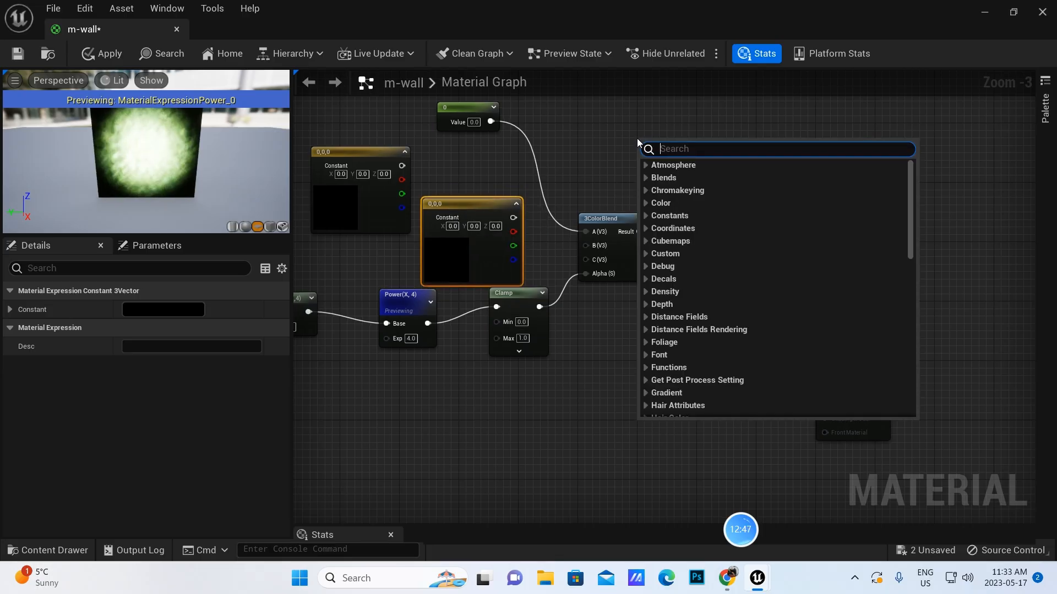
right_click(627, 174)
right_click(699, 127)
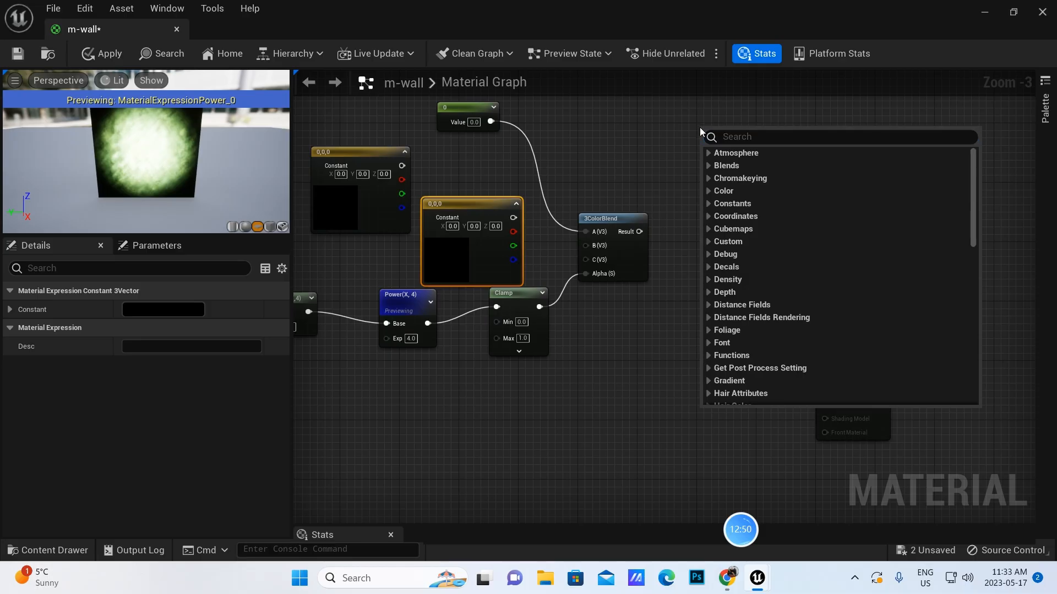
right_click(659, 150)
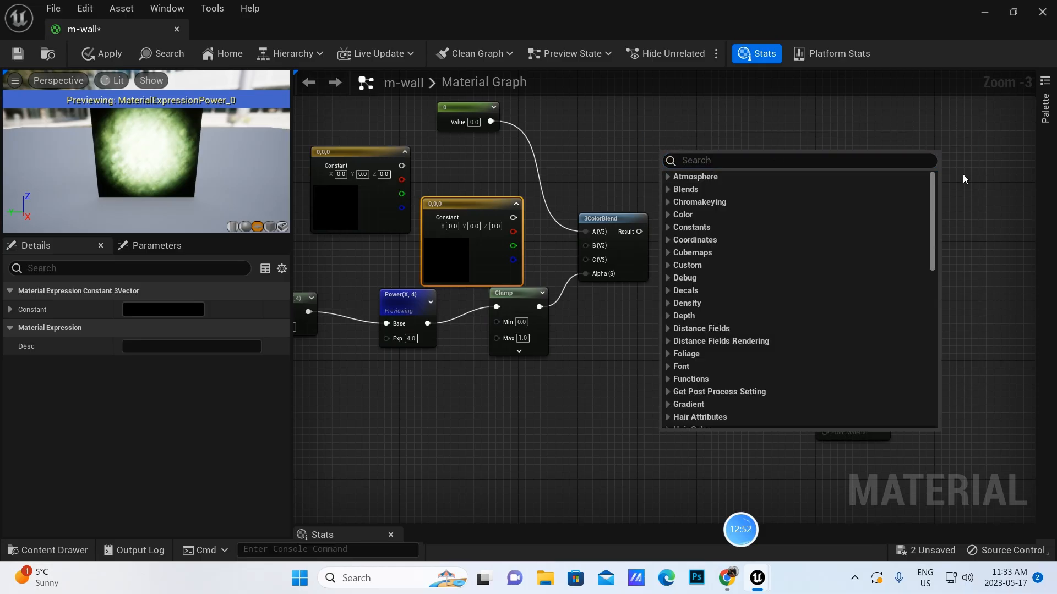
left_click(998, 199)
right_click(709, 165)
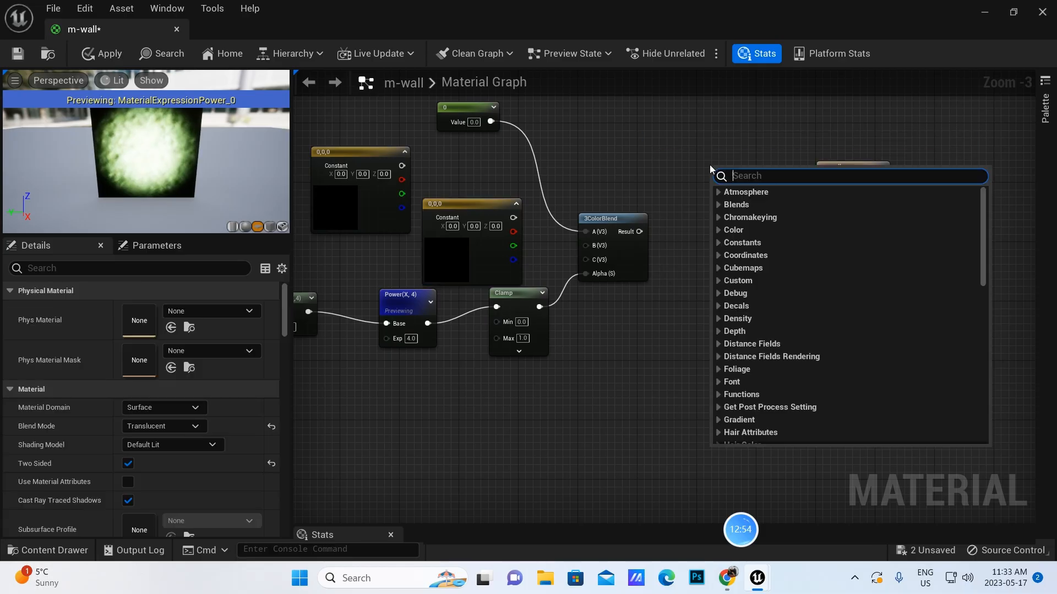
Move the 0 constant higher and stack the two Constant3Vector nodes one above the other, clear of the Power and Clamp nodes
right_click_drag(708, 166, 816, 336)
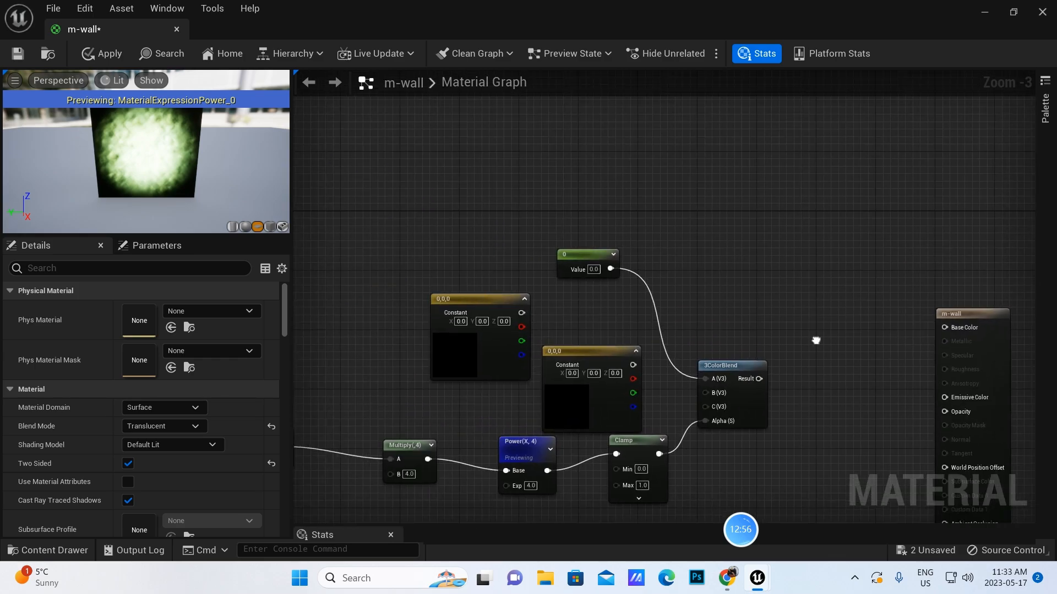
left_click_drag(589, 244, 571, 183)
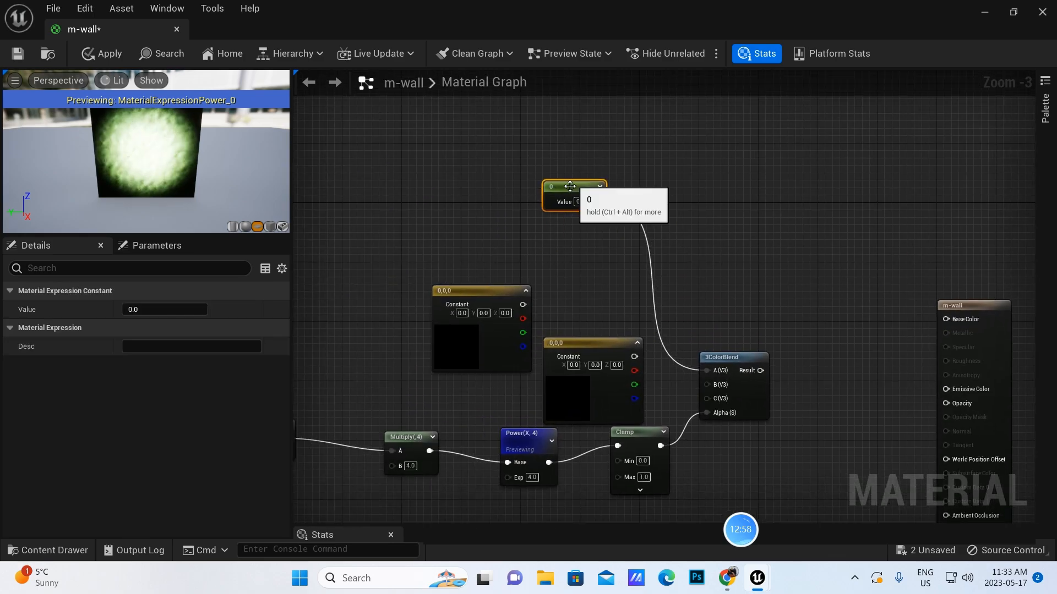
left_click_drag(484, 292, 495, 234)
left_click_drag(590, 344, 477, 335)
right_click(819, 239)
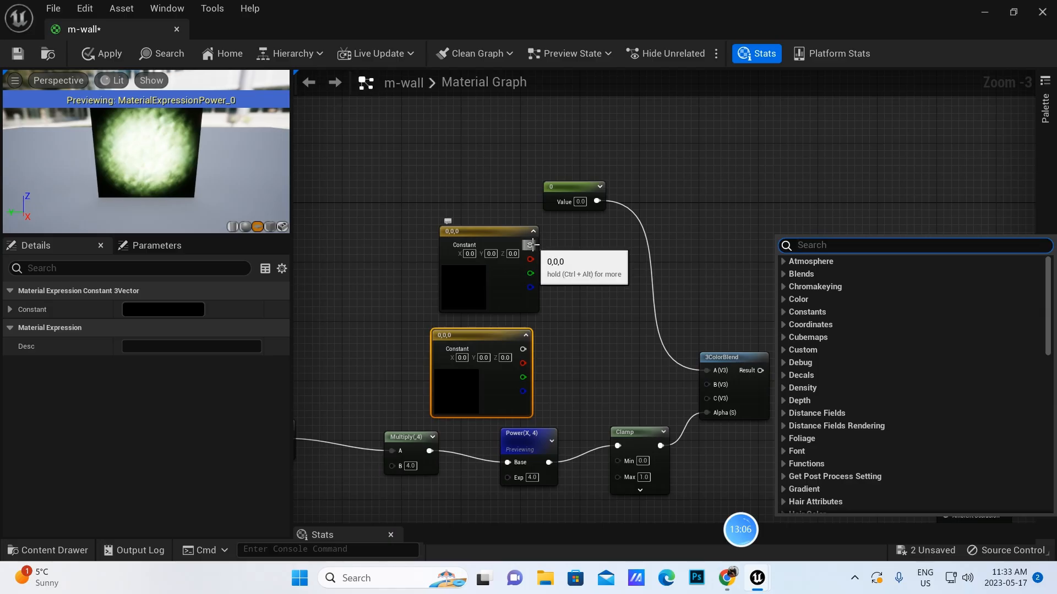
left_click(571, 260)
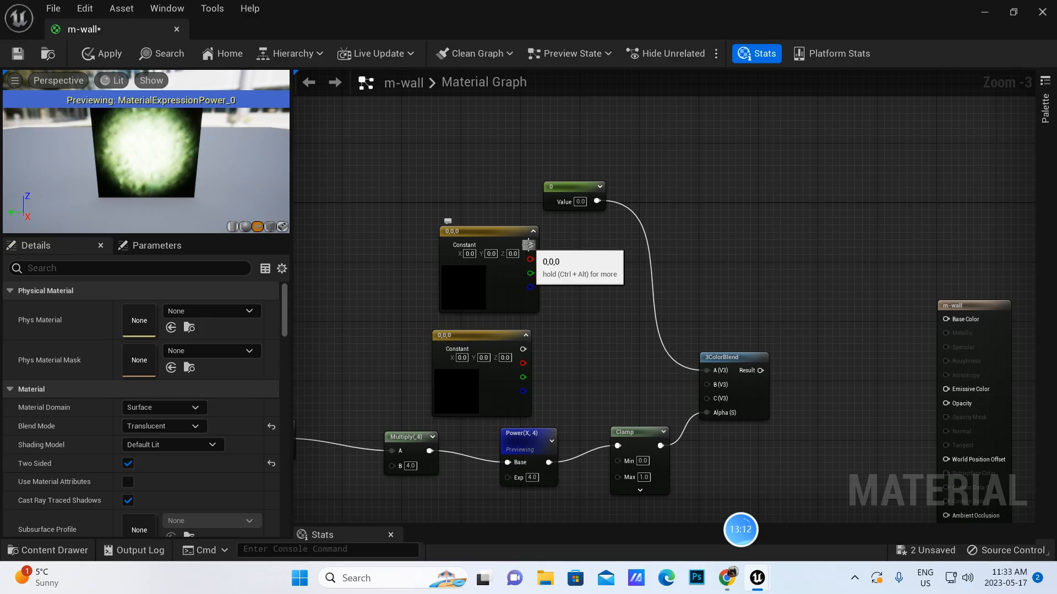
Convert the upper Constant3Vector node to a parameter named color
right_click(500, 232)
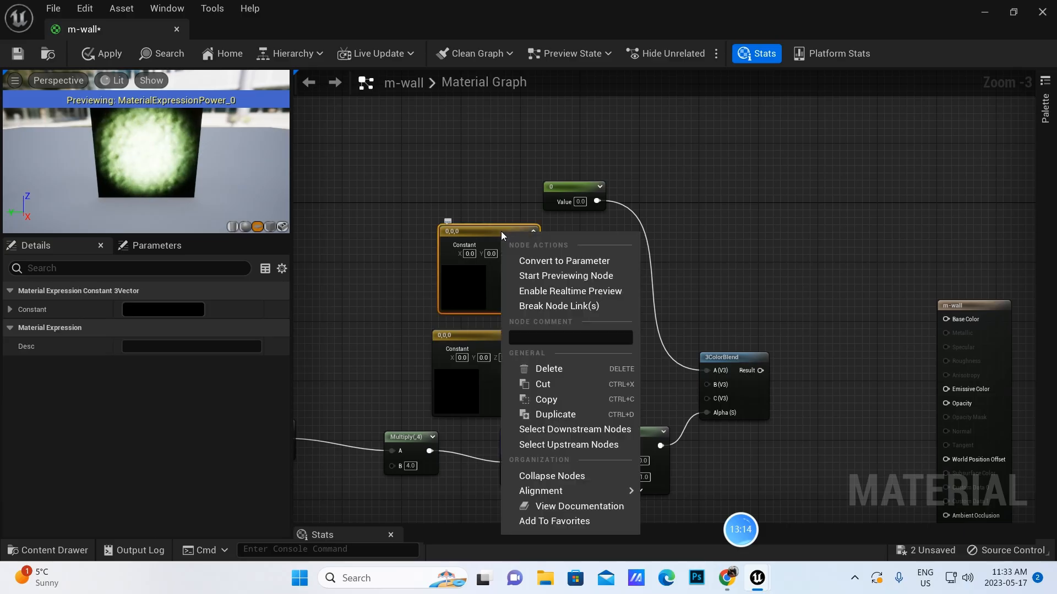
left_click(564, 261)
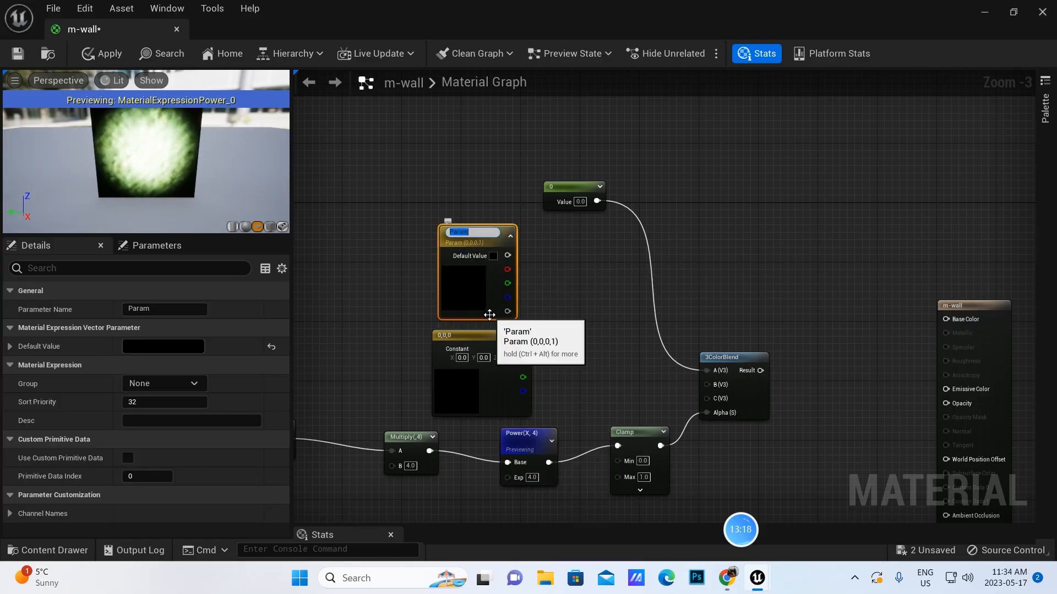
type("color")
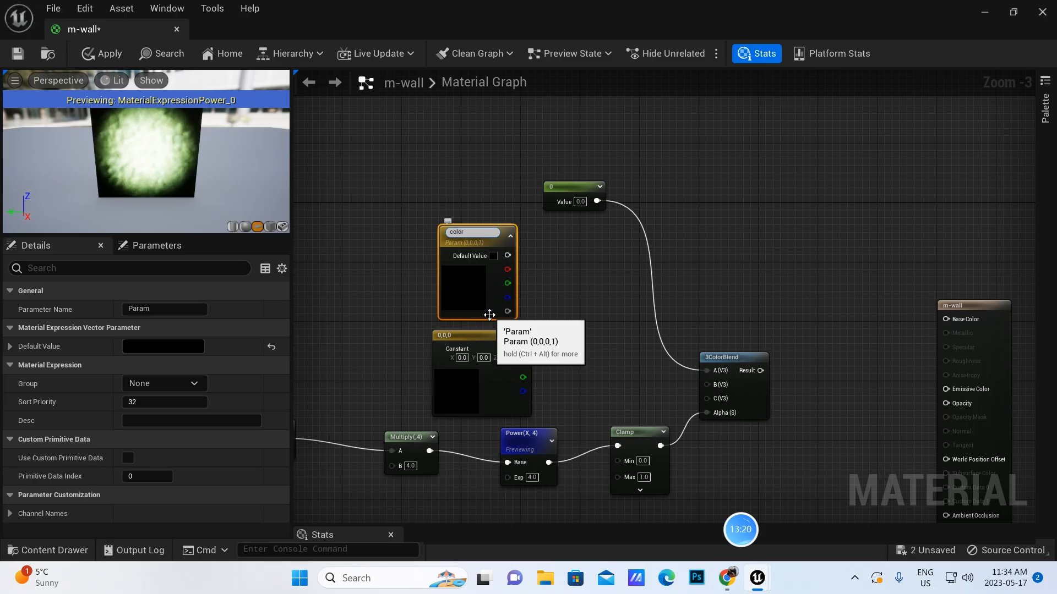
key("Return")
Convert the lower Constant3Vector node to a parameter named color2
left_click(464, 344)
right_click(476, 336)
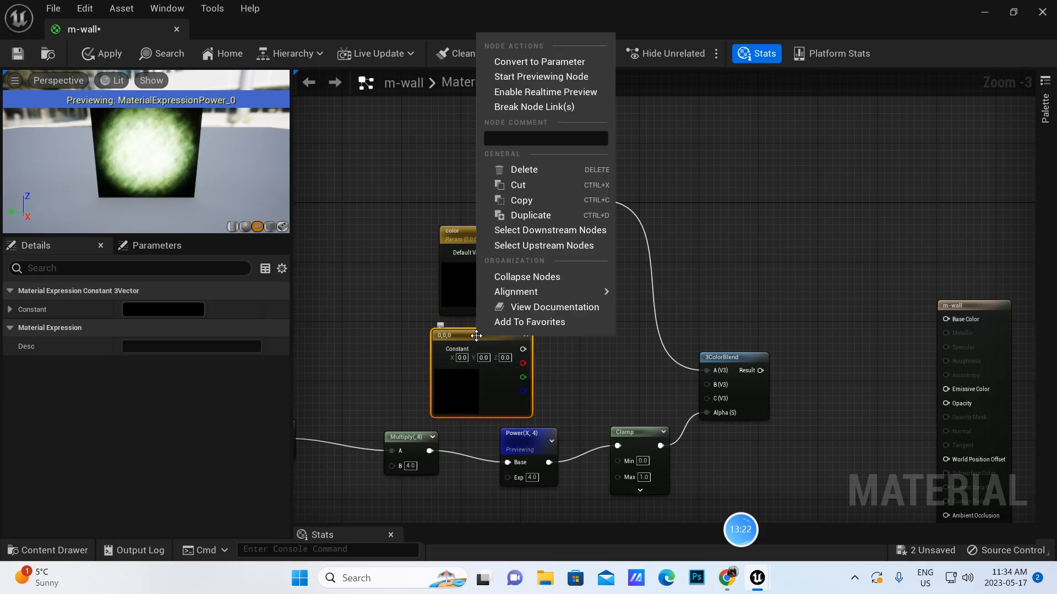
left_click(527, 62)
key("BackSpace")
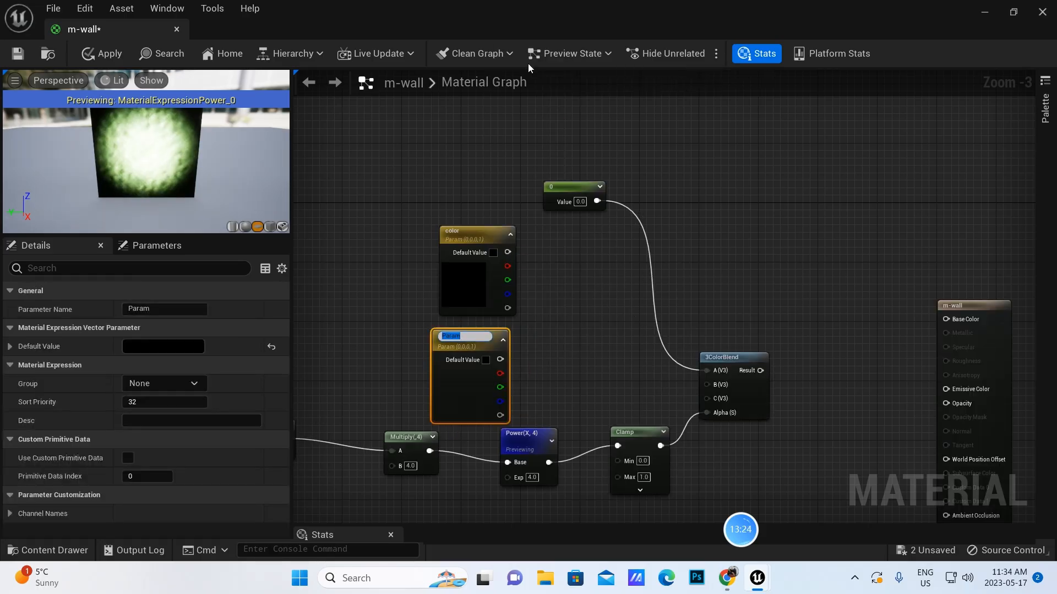
type("colo")
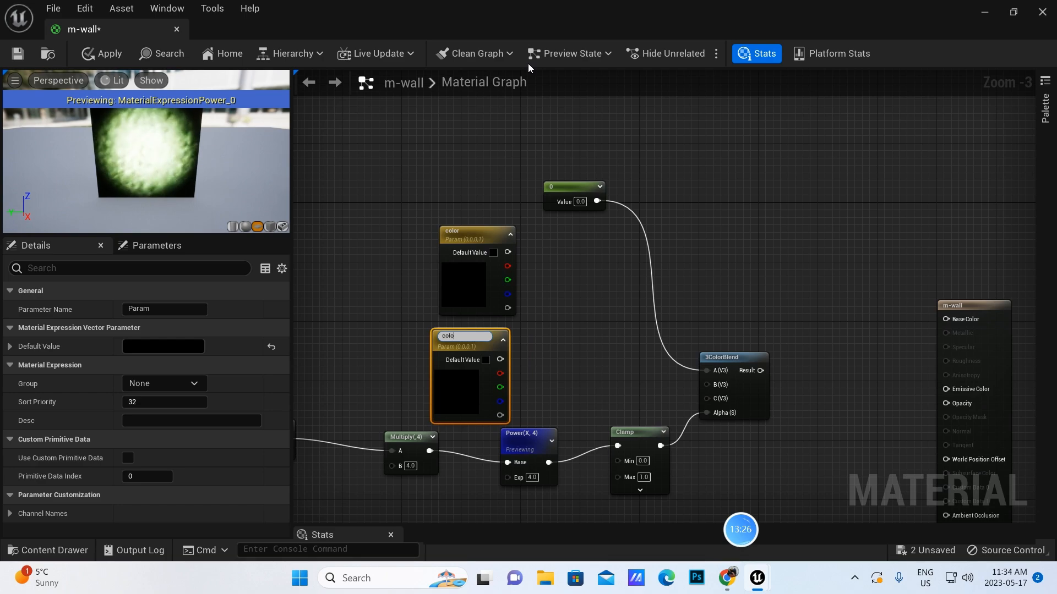
type("r2")
left_click(381, 306)
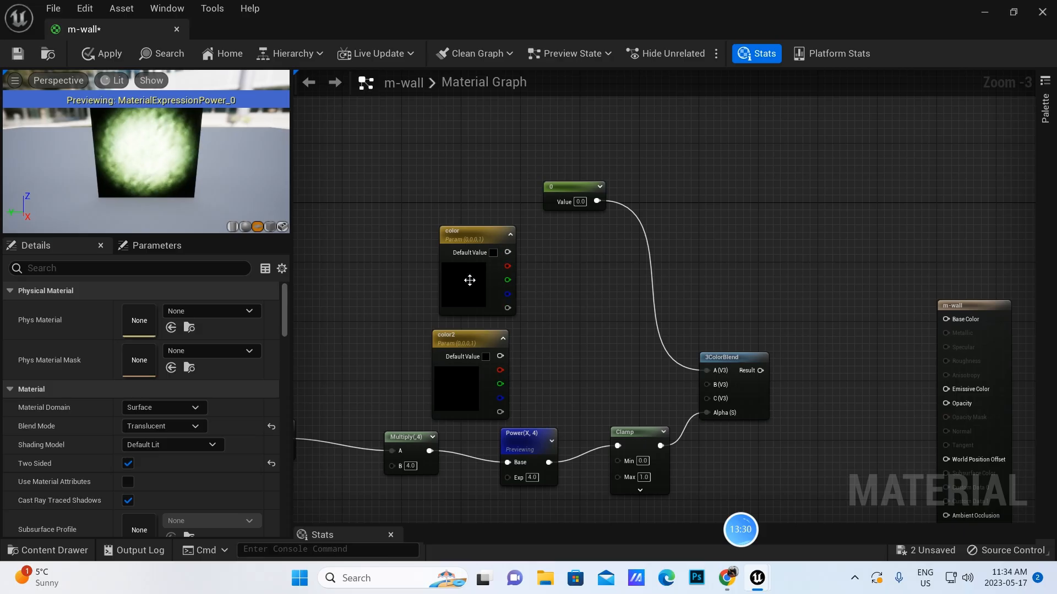
Set the color parameter's default to a vivid blue-violet with hue about 245, saturation 1 and value 1
left_click_drag(467, 284, 452, 285)
double_click(452, 284)
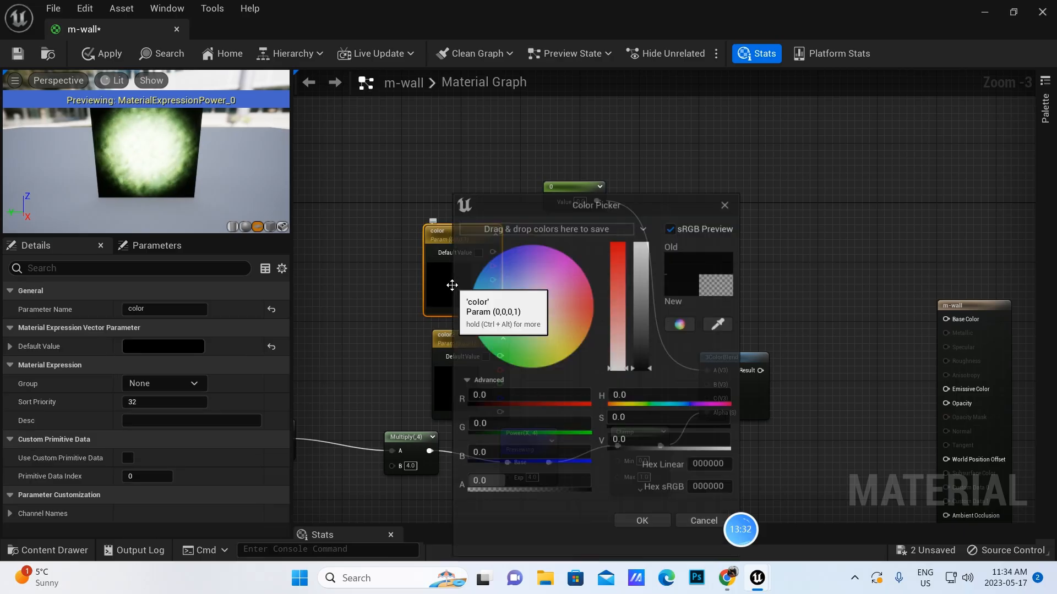
left_click(510, 258)
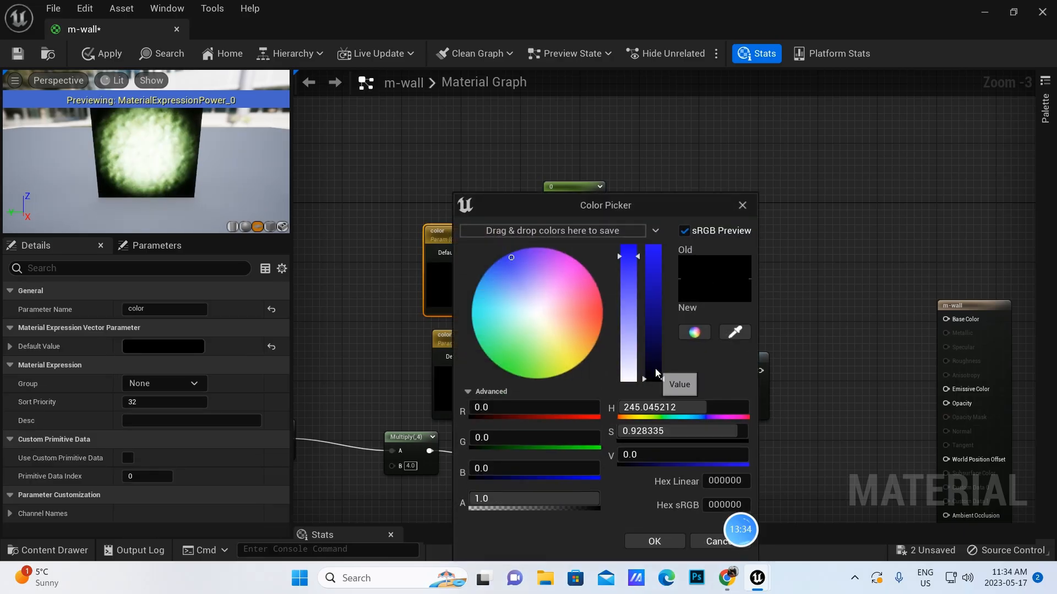
left_click_drag(662, 379, 637, 247)
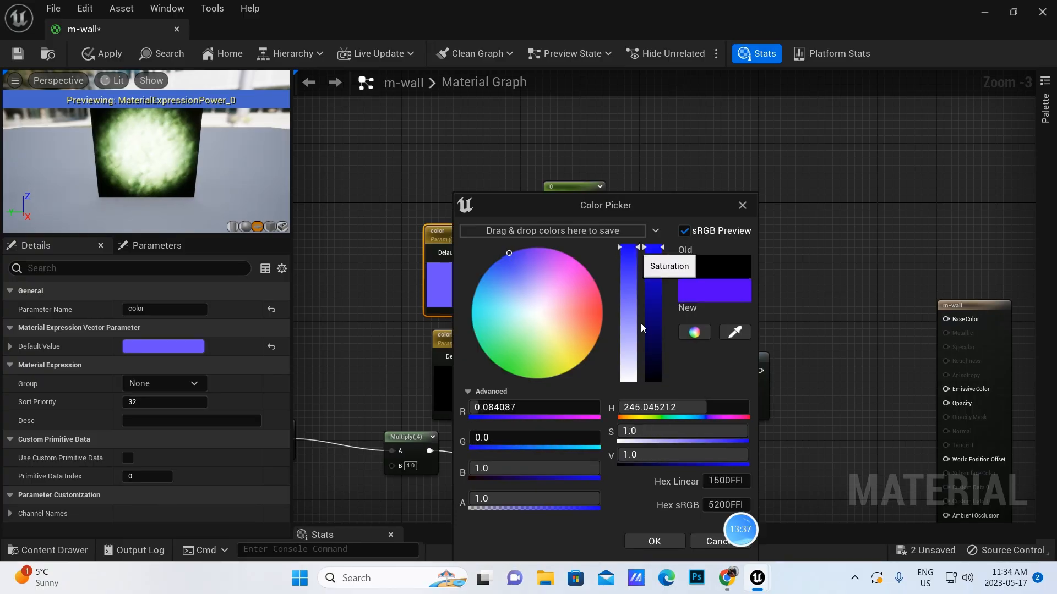
left_click(655, 544)
Set the color2 parameter's default to a paler blue-violet with hue about 242, saturation about 0.66 and full value
double_click(463, 380)
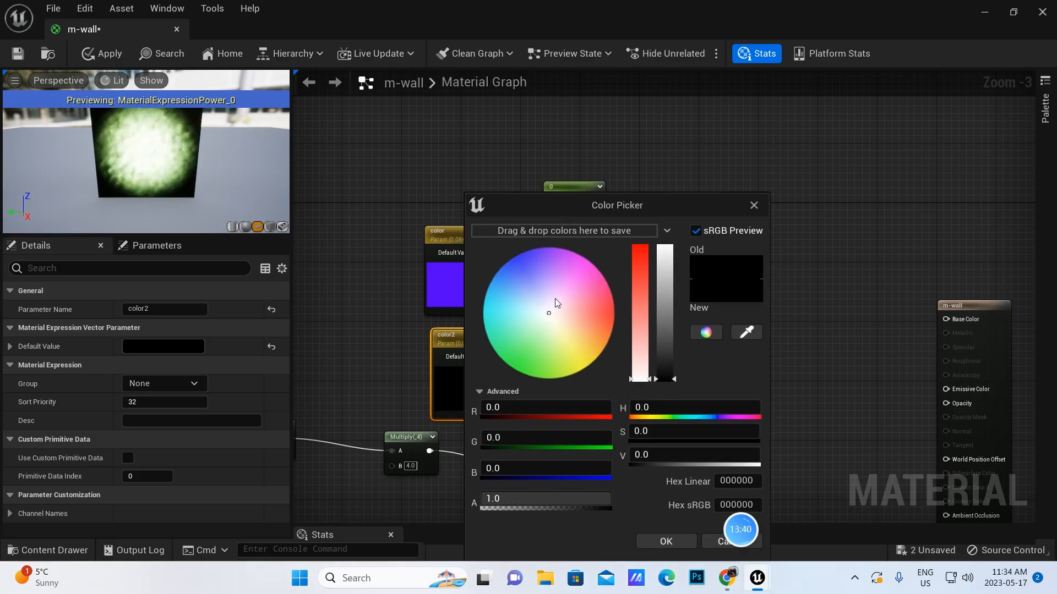
left_click(527, 277)
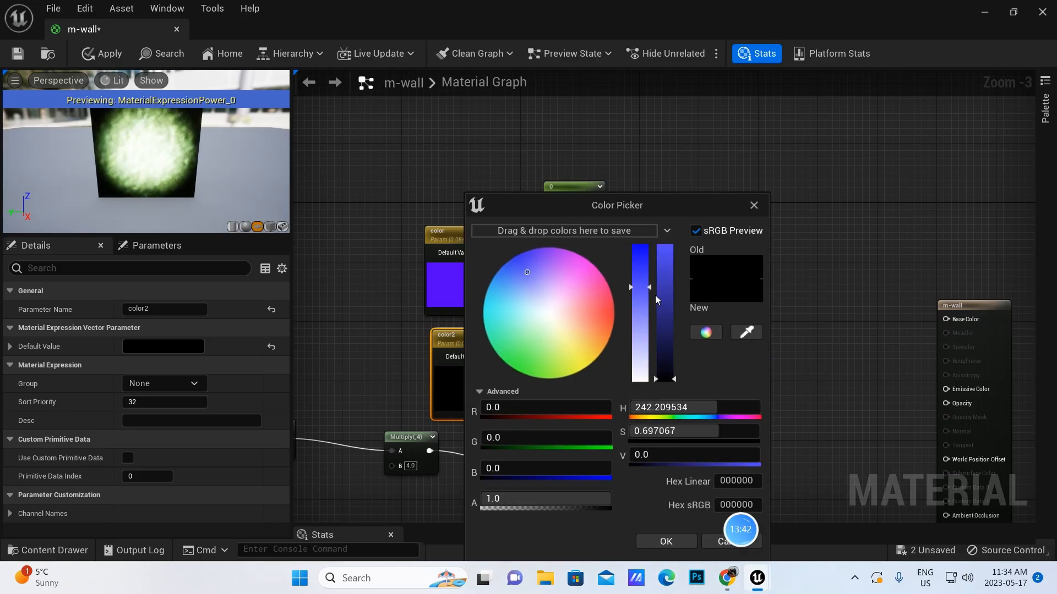
left_click_drag(644, 245, 642, 292)
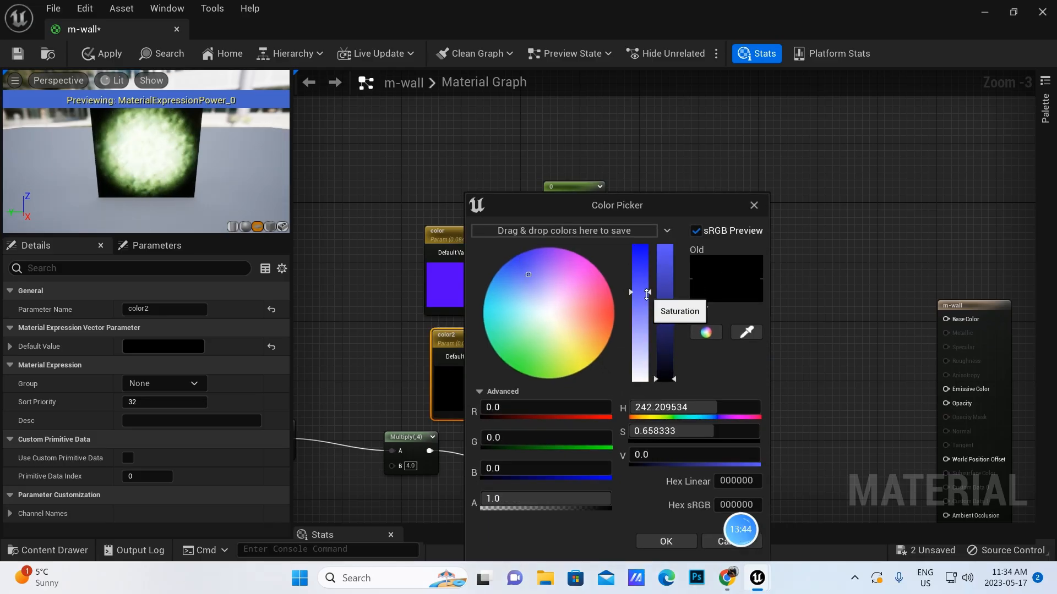
left_click_drag(673, 378, 672, 246)
left_click(664, 541)
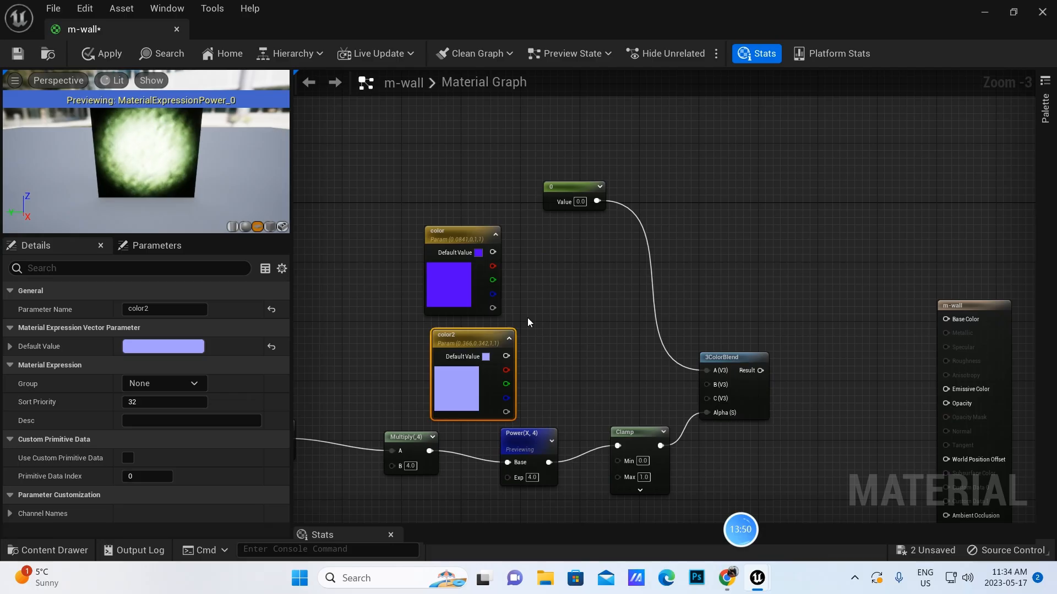
Add two Multiply nodes and place one beside each color parameter
left_click(578, 269)
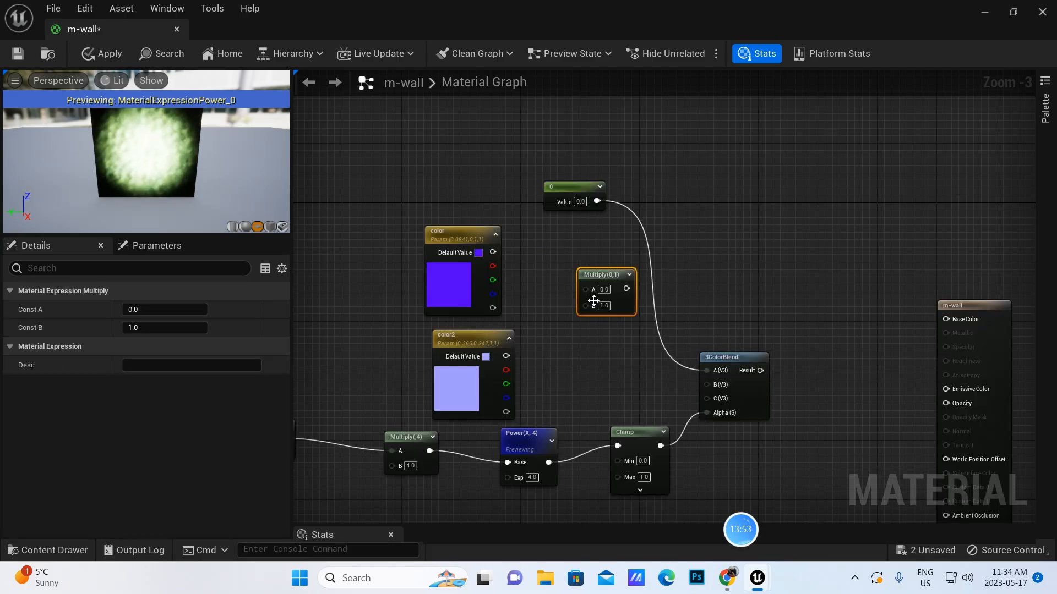
left_click(617, 359)
left_click_drag(617, 358, 567, 330)
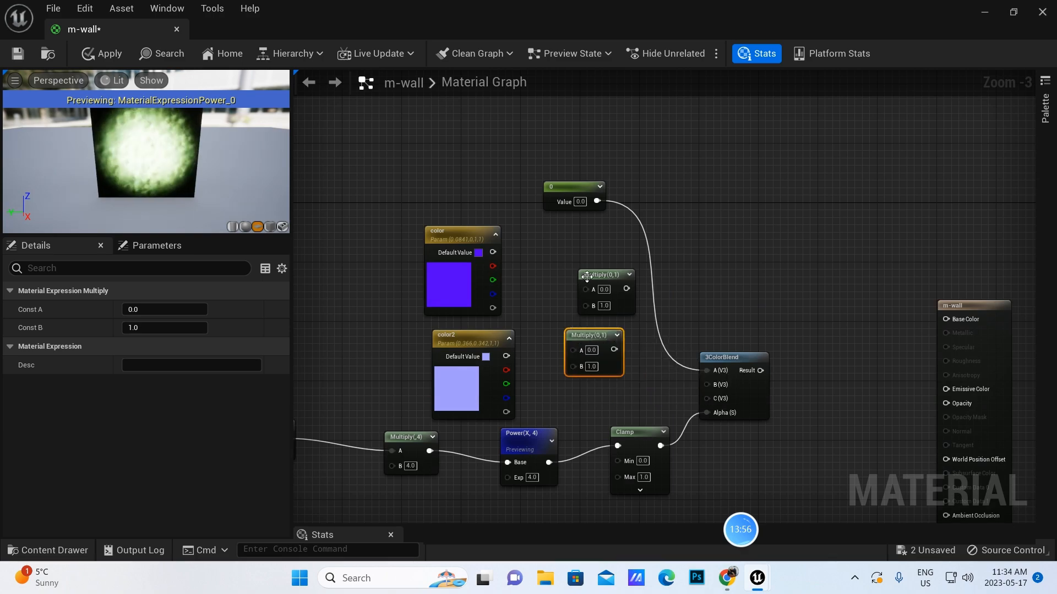
left_click_drag(595, 284, 583, 269)
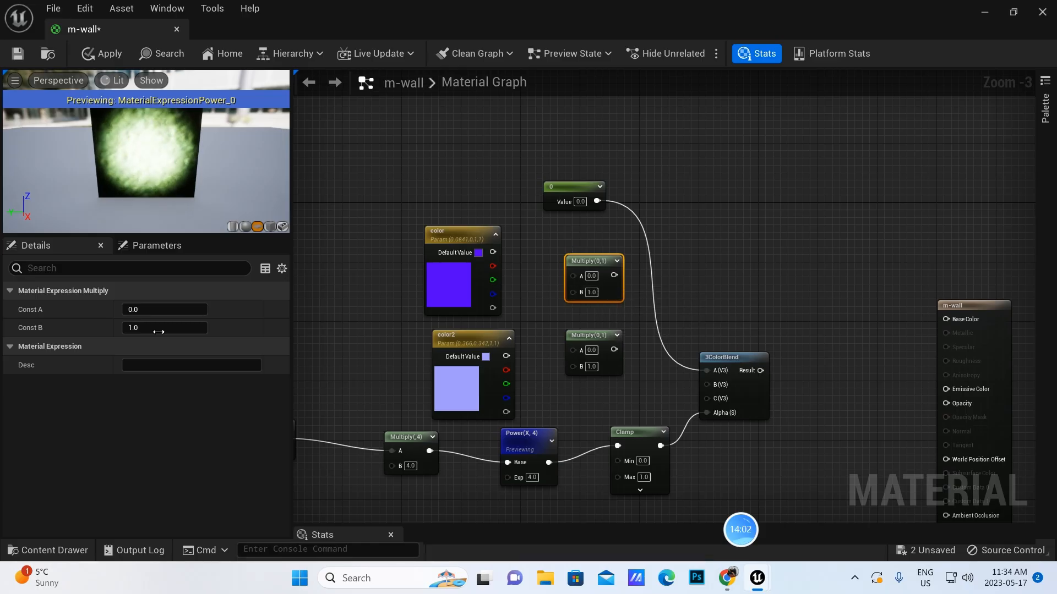
Set Const B to 2 on the upper new Multiply node and to 20 on the lower one
left_click(135, 327)
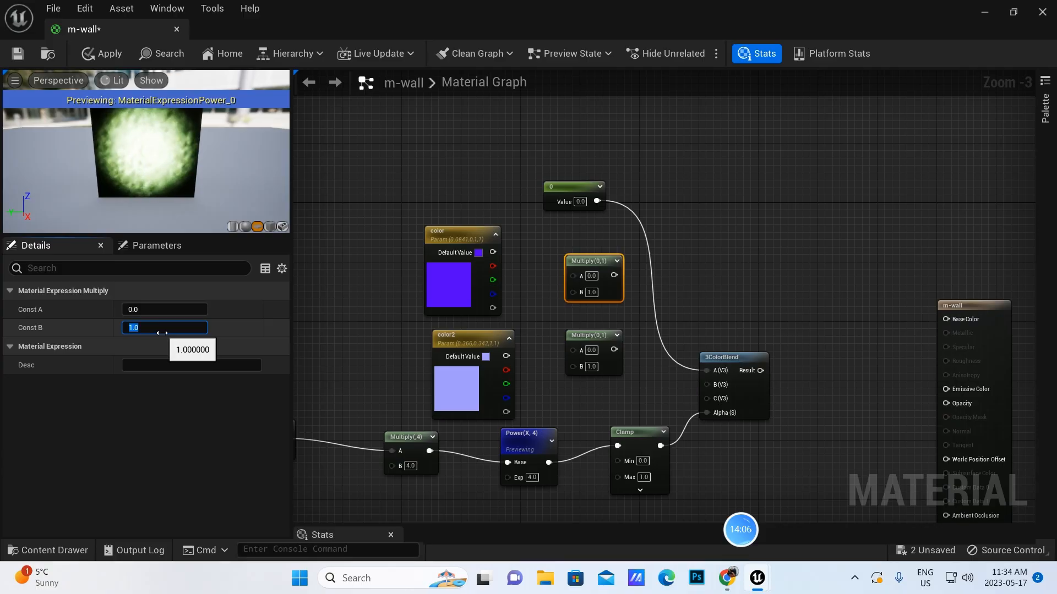
key("Return")
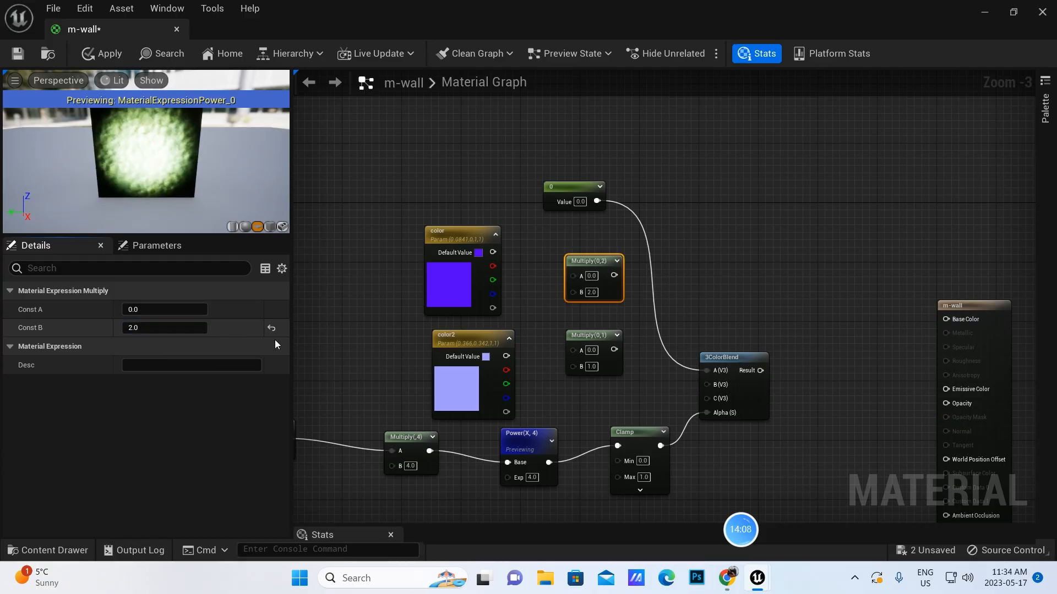
left_click(605, 360)
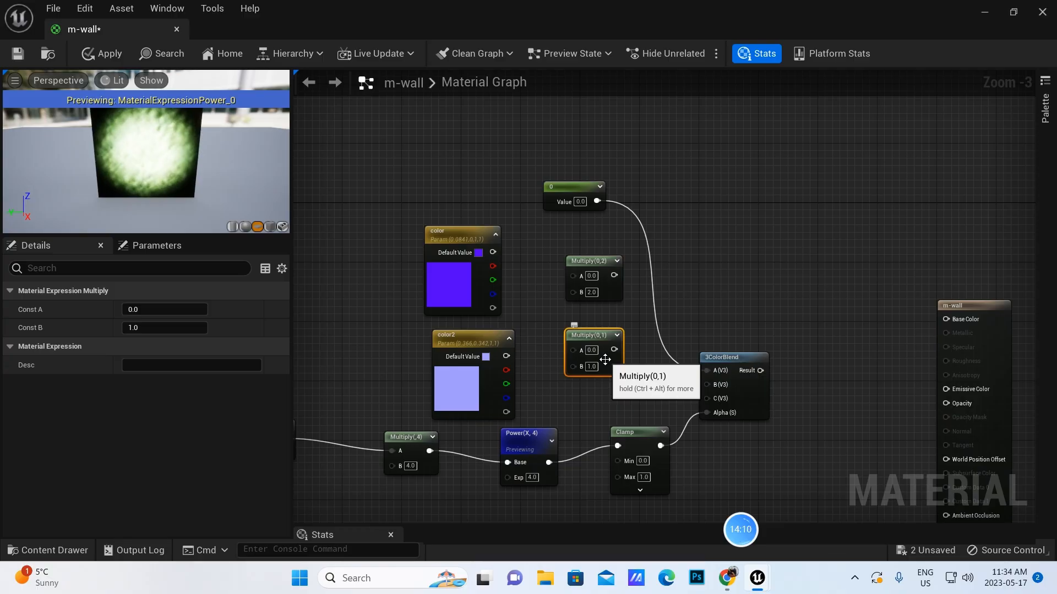
left_click(130, 328)
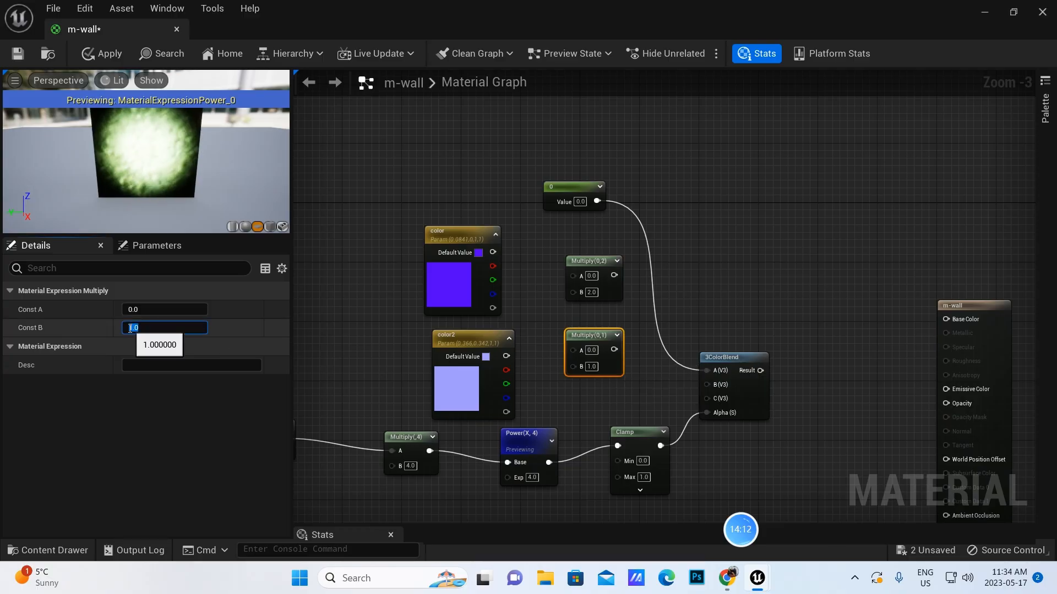
type("20")
key("Return")
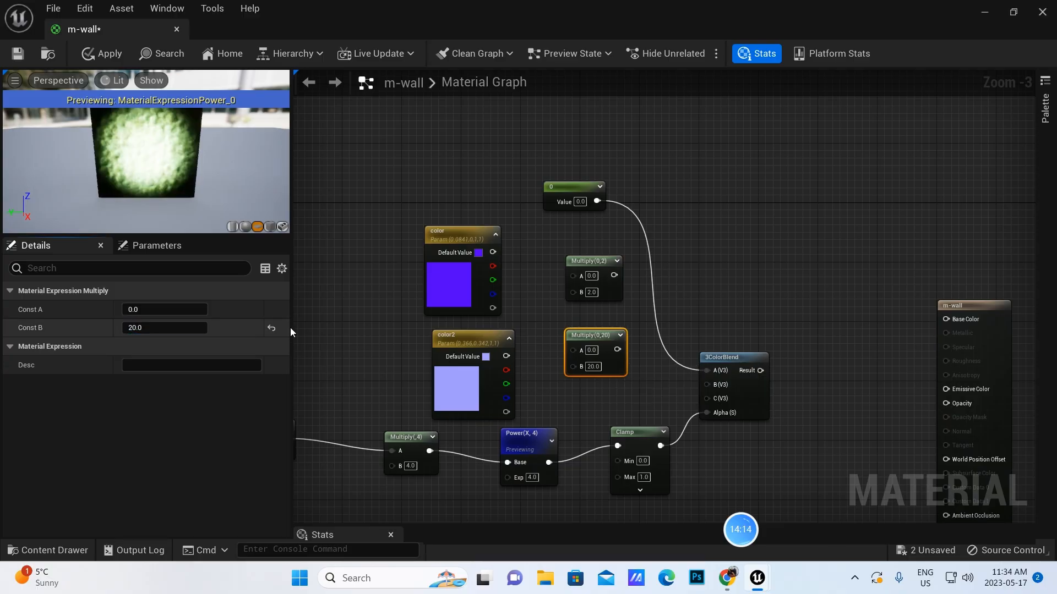
Connect color to input A of the Multiply by 2 node and color2 to input A of the Multiply by 20 node
left_click_drag(492, 252, 574, 275)
left_click_drag(506, 356, 573, 349)
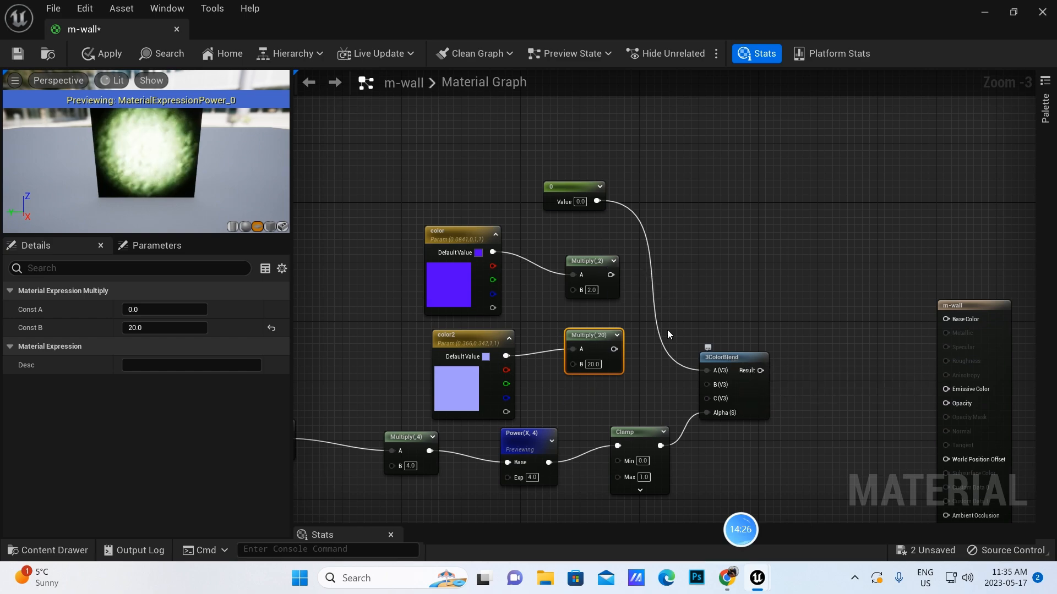
left_click_drag(609, 274, 632, 312)
left_click(818, 366)
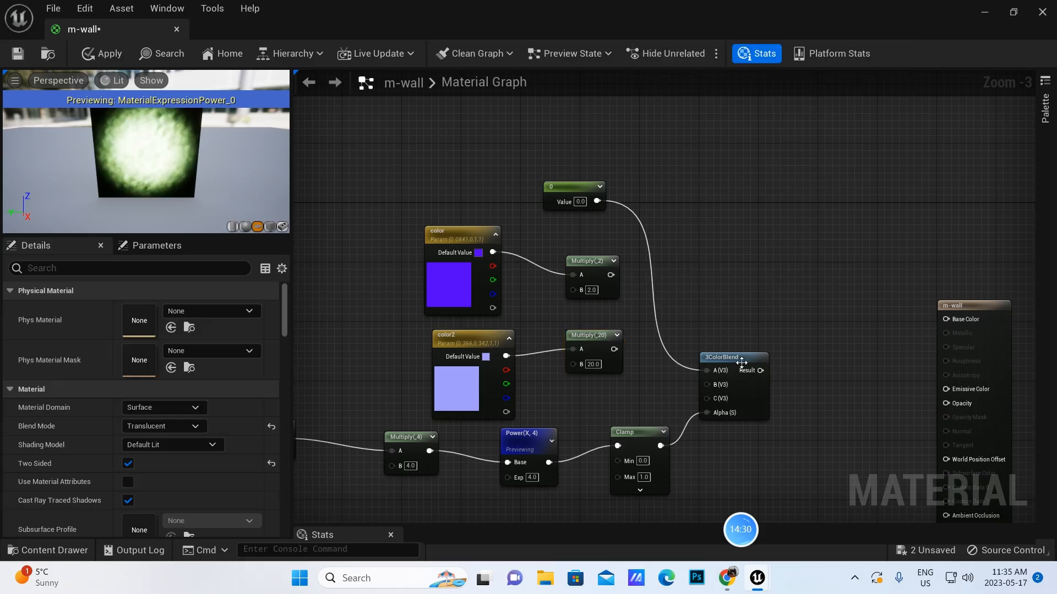
Start previewing the 3ColorBlend node
left_click(729, 359)
right_click(728, 358)
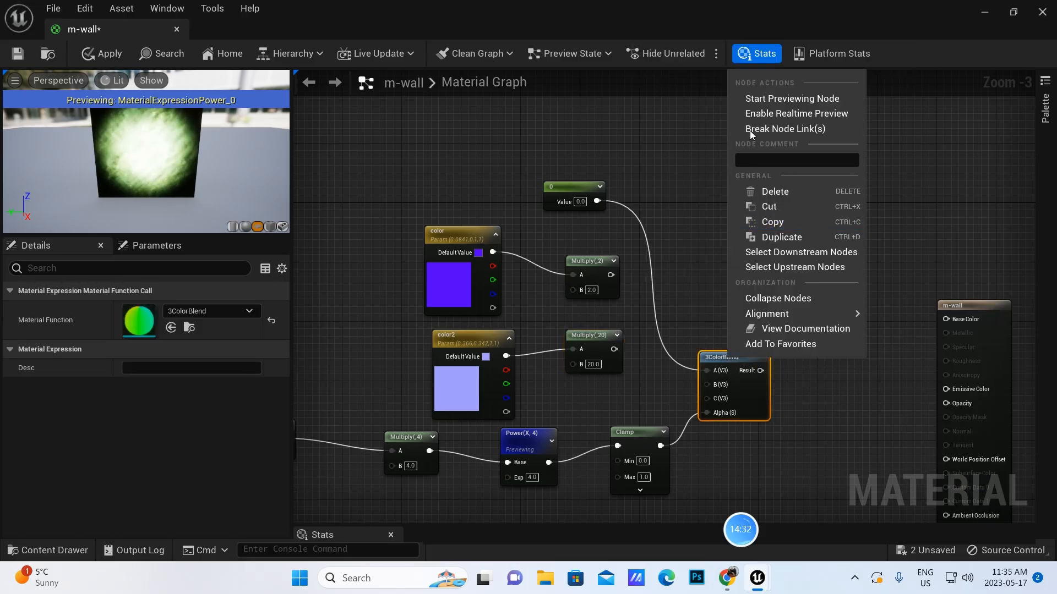
left_click(756, 98)
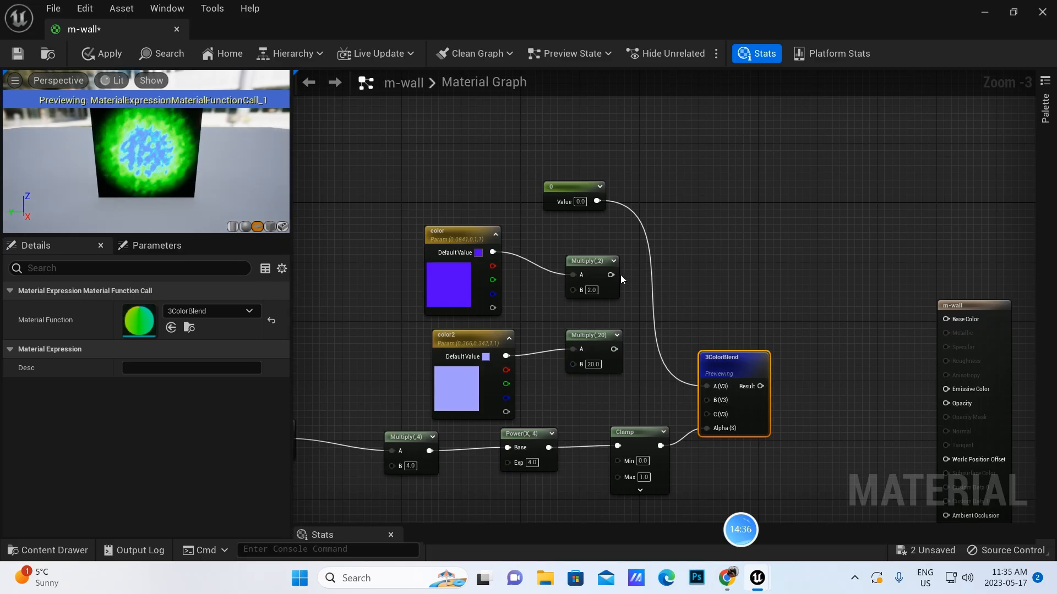
Connect the color Multiply to input B of 3ColorBlend and the color2 Multiply to input C, and shift both Multiply nodes lower
left_click_drag(611, 275, 706, 401)
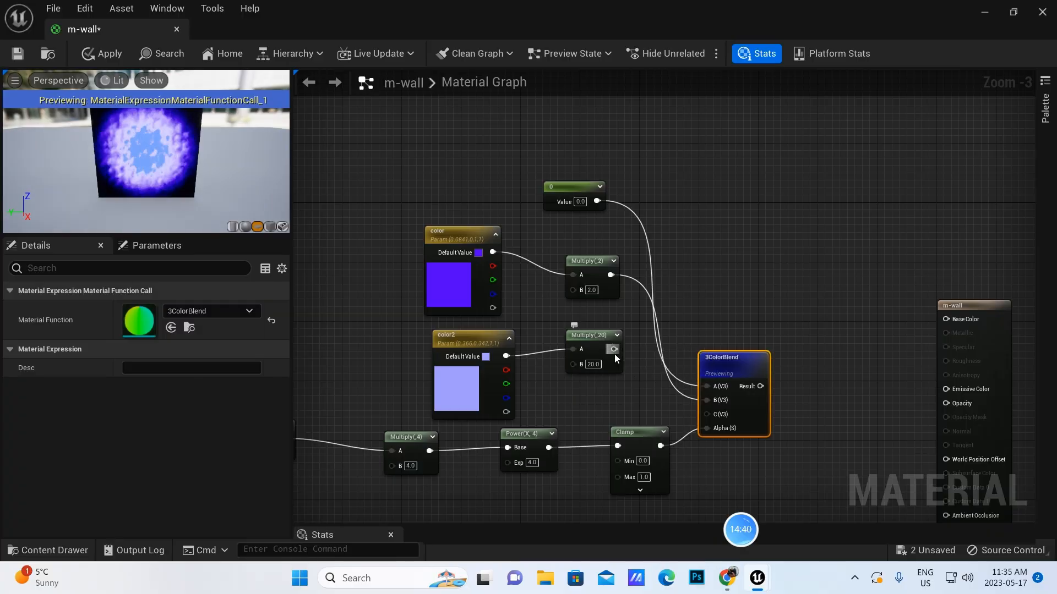
left_click_drag(612, 350, 583, 378)
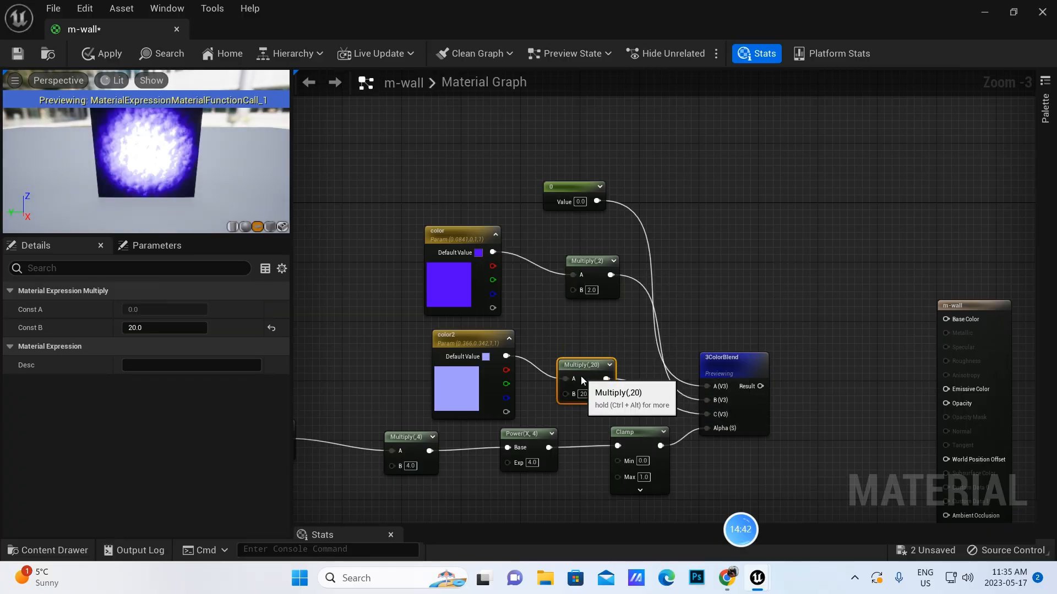
left_click_drag(597, 262, 574, 307)
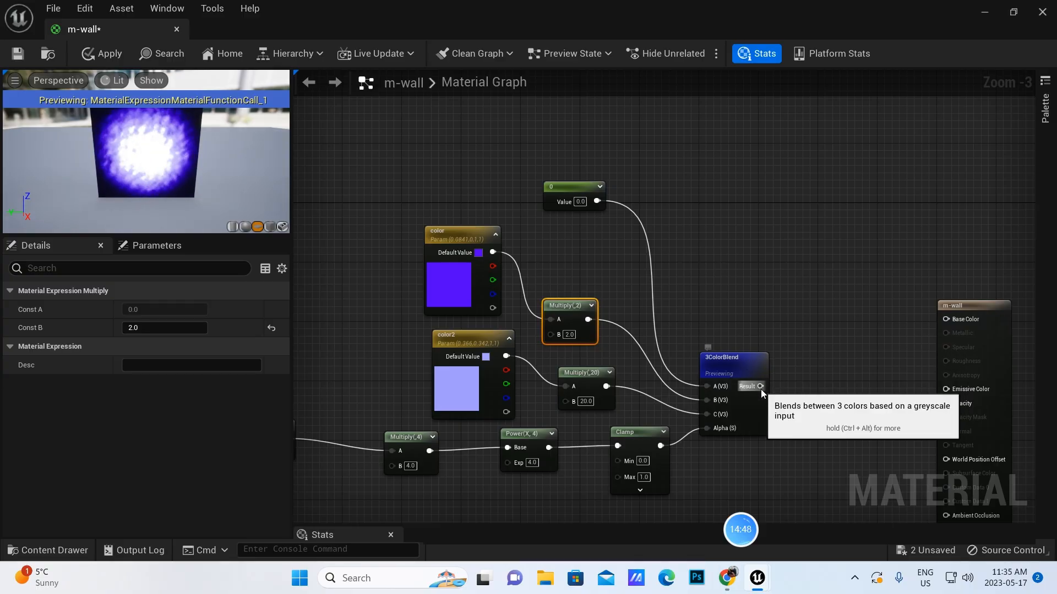
Connect the 3ColorBlend result to Emissive Color and the Clamp output to Opacity, and move 3ColorBlend slightly higher
left_click_drag(760, 386, 940, 390)
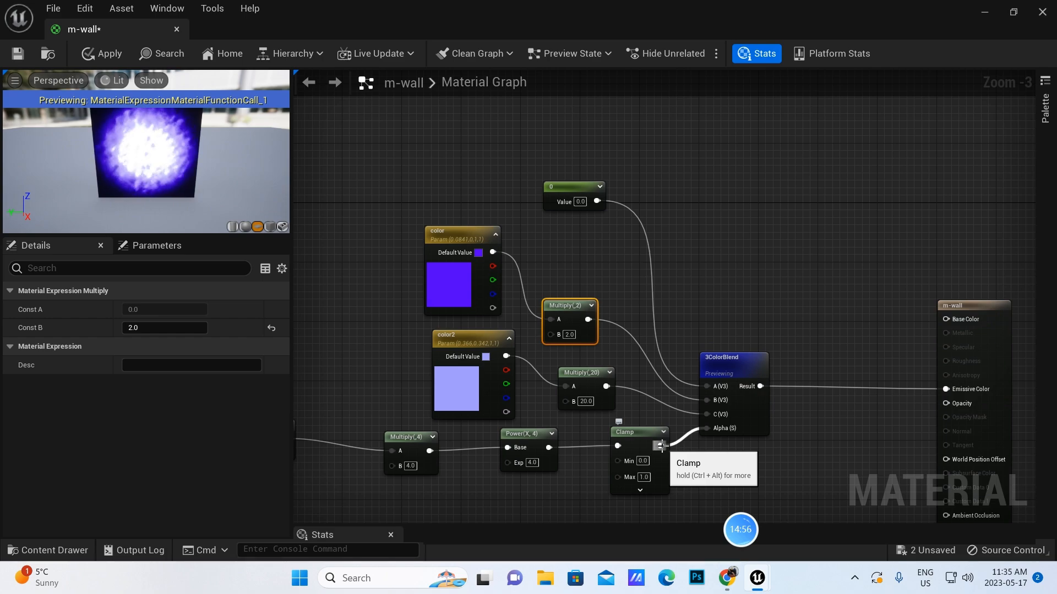
left_click_drag(661, 446, 946, 401)
left_click_drag(738, 365, 742, 328)
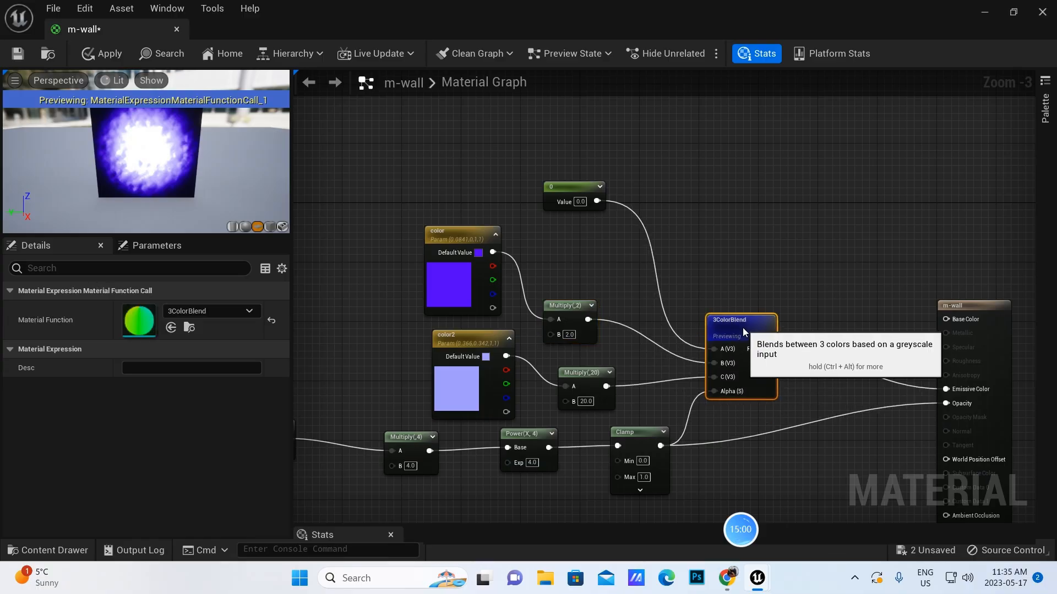
Save the m-wall material and open the BP_ThirdPersonCharacter blueprint from the ThirdPerson Blueprints folder
left_click(17, 55)
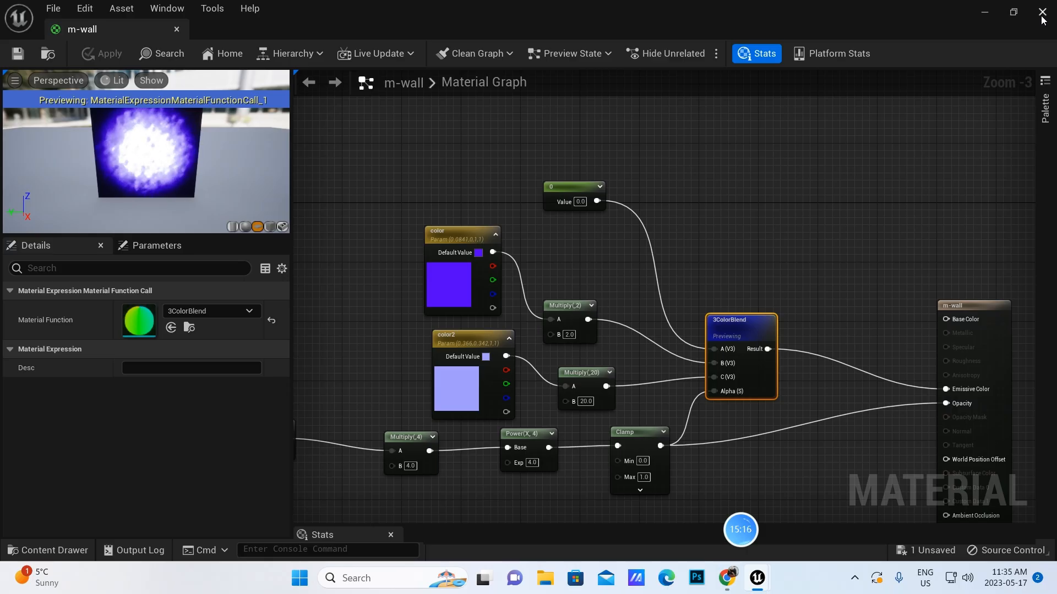
left_click(985, 12)
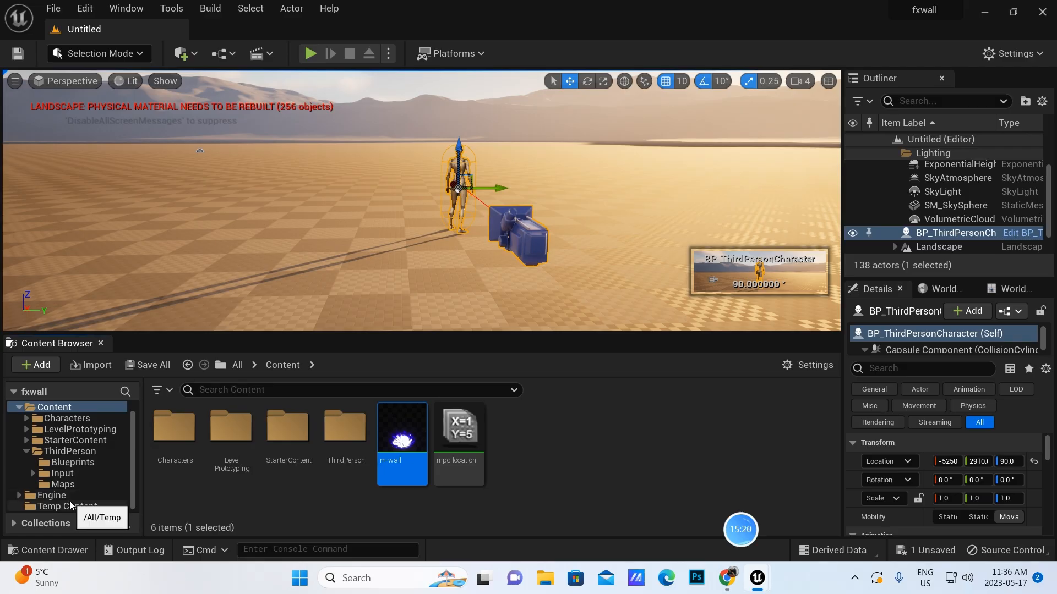
left_click(76, 463)
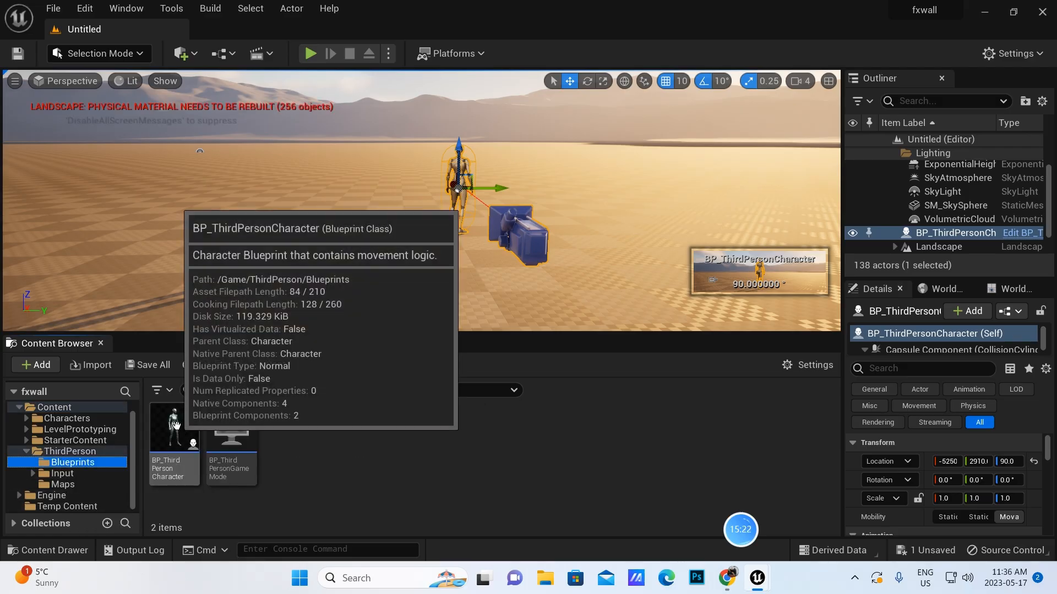
double_click(194, 416)
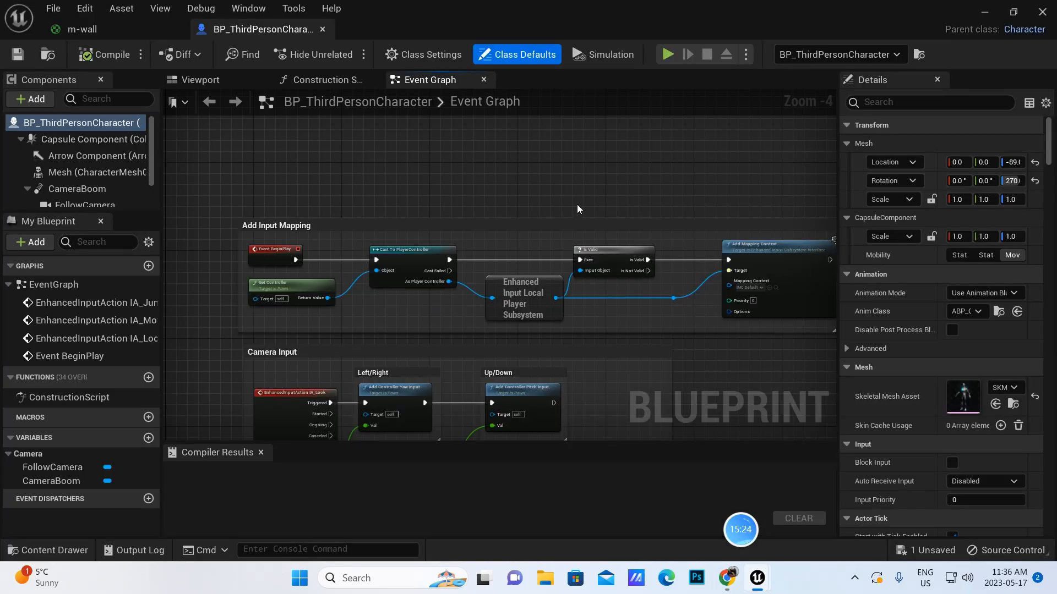
Look through the Event Graph's camera, movement and jump input sections for an empty area beneath them
right_click(609, 199)
right_click_drag(594, 151, 594, 143)
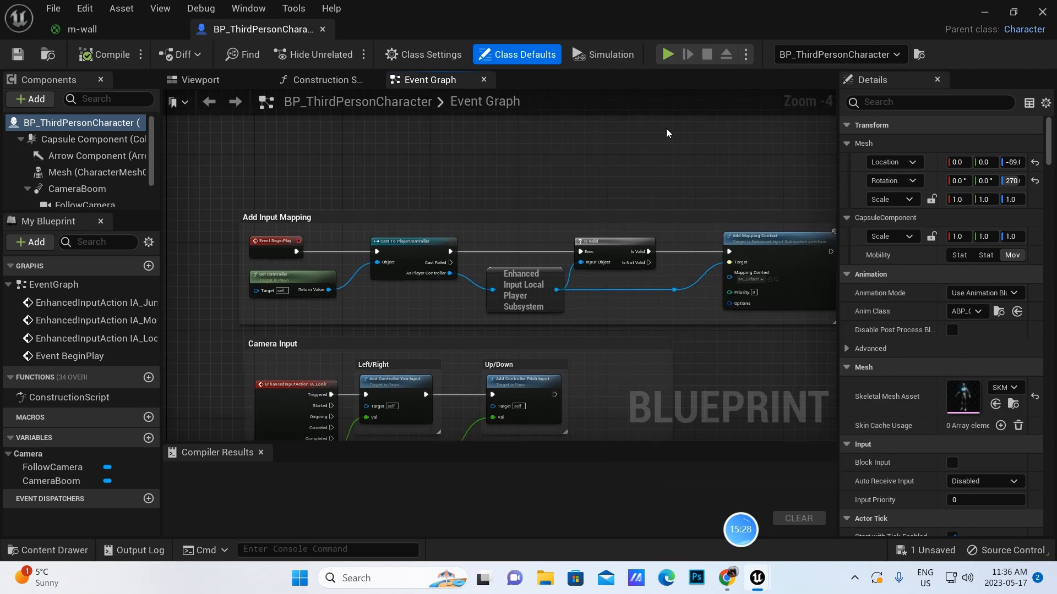
right_click_drag(719, 386, 728, 222)
right_click_drag(712, 299, 711, 299)
left_click(752, 341)
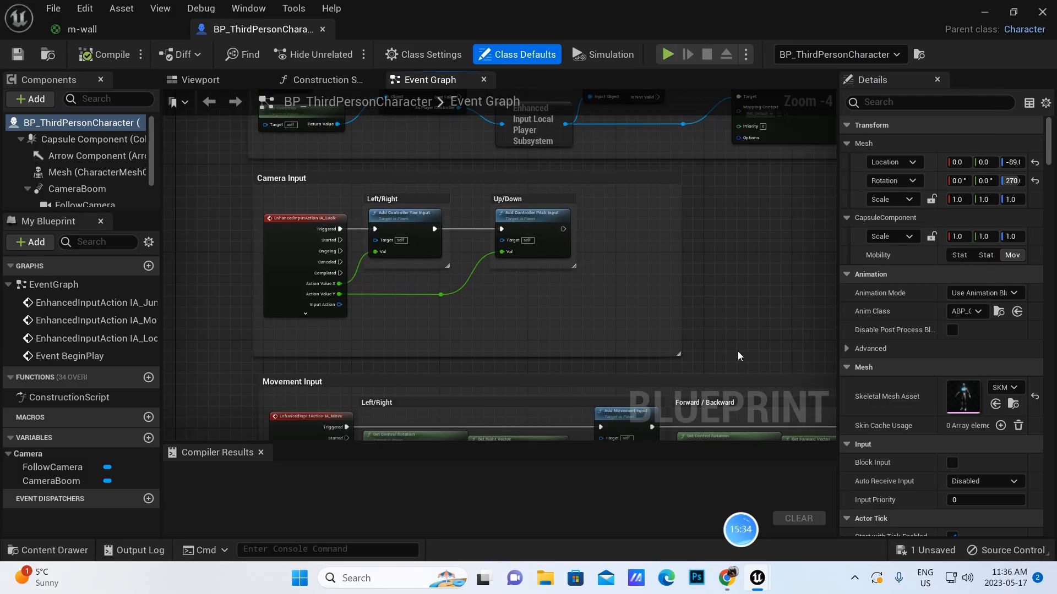
right_click(738, 355)
left_click(702, 343)
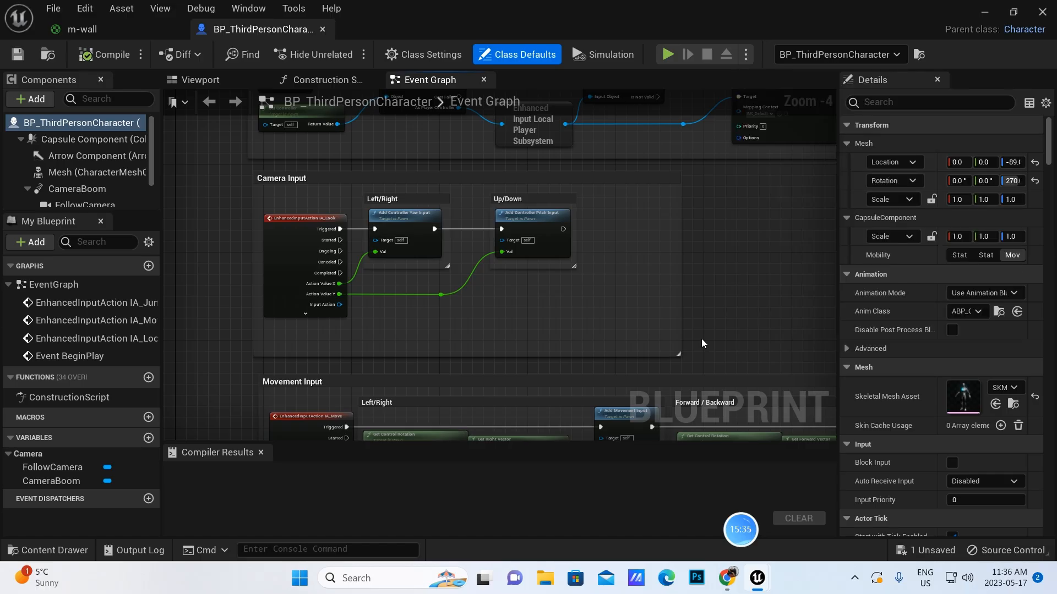
right_click(719, 229)
scroll(717, 316, "down", 3)
scroll(669, 315, "up", 4)
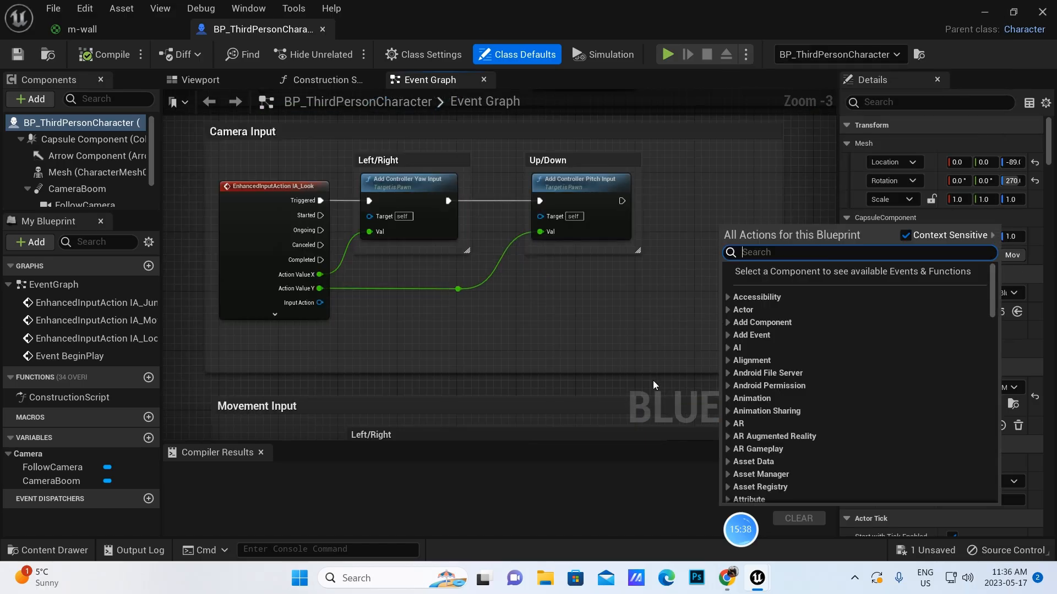
left_click(652, 381)
right_click_drag(651, 382, 650, 380)
right_click(671, 290)
left_click(825, 348)
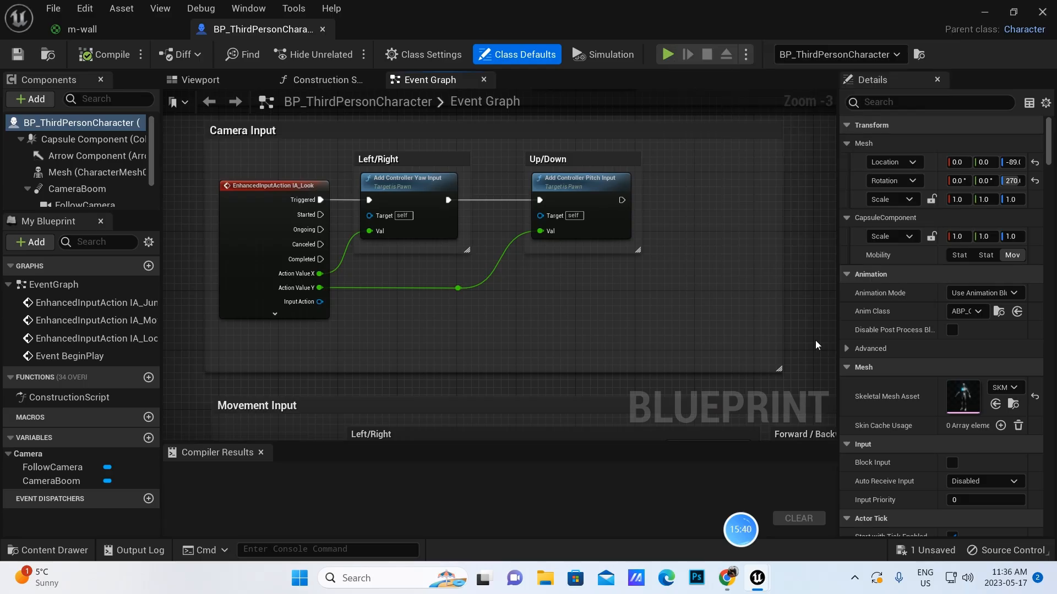
right_click(804, 341)
scroll(805, 348, "down", 1)
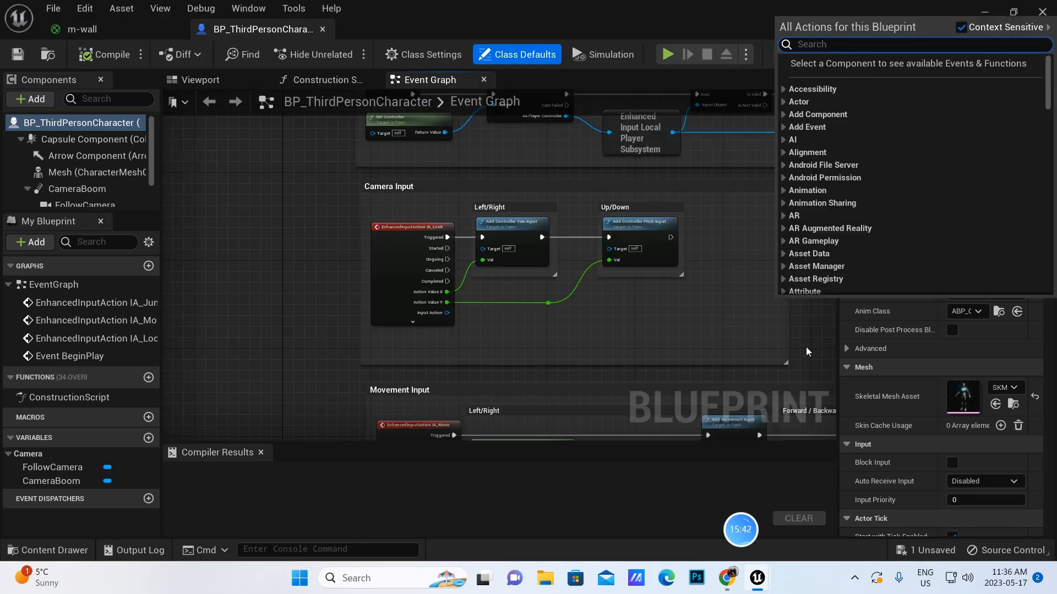
right_click_drag(813, 351, 670, 79)
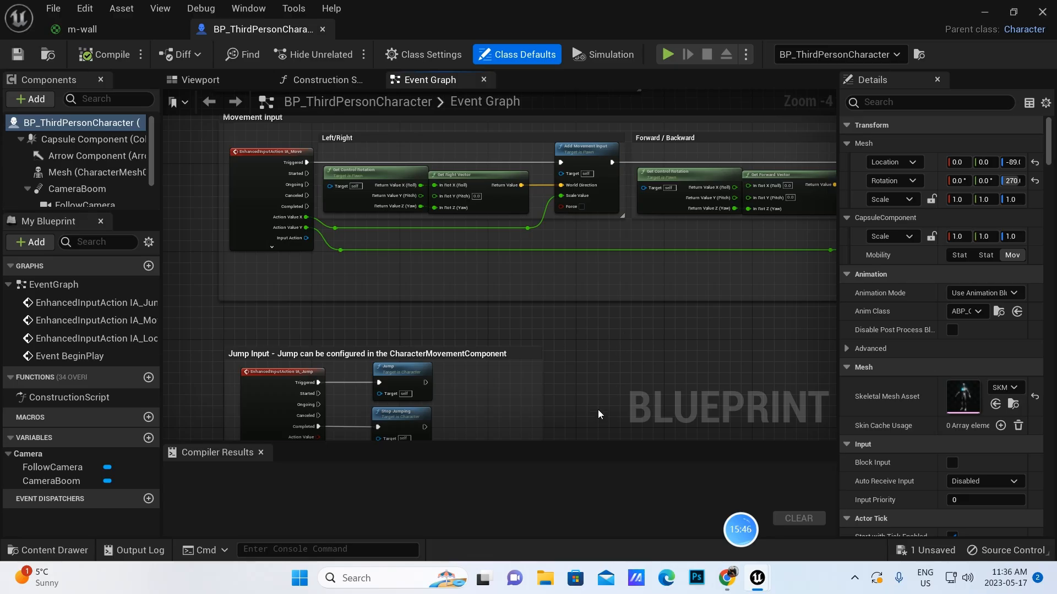
right_click_drag(597, 410, 661, 145)
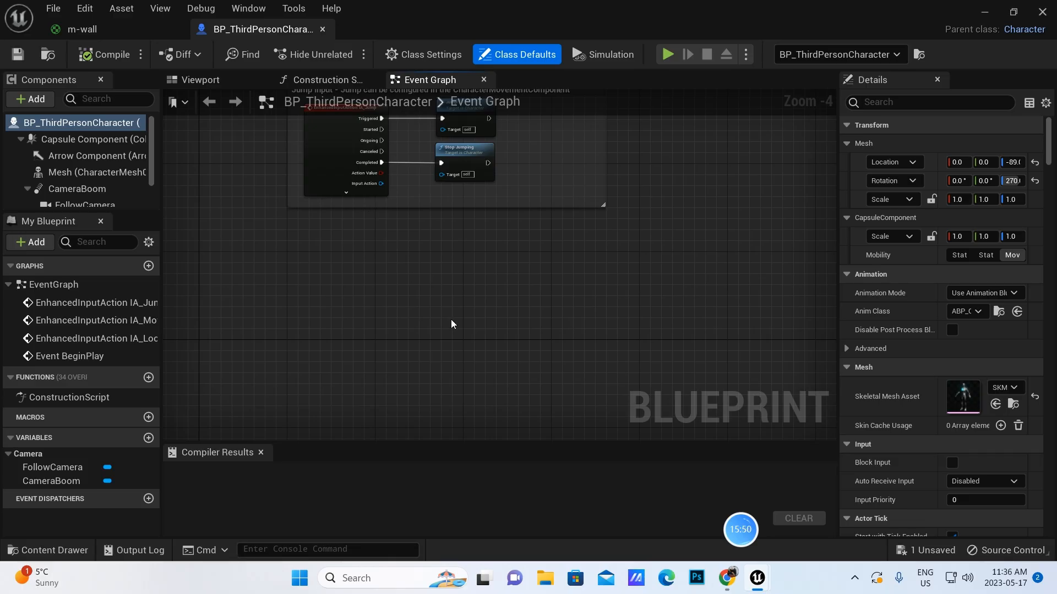
scroll(452, 310, "up", 1)
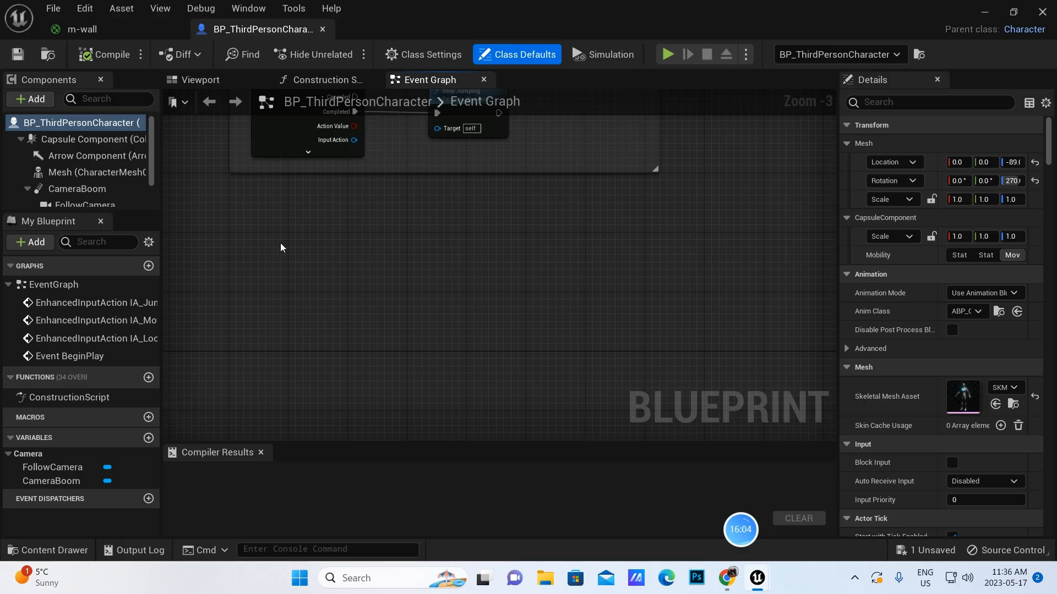
Add an Event Tick node in the empty area below the Jump Input section
right_click(273, 211)
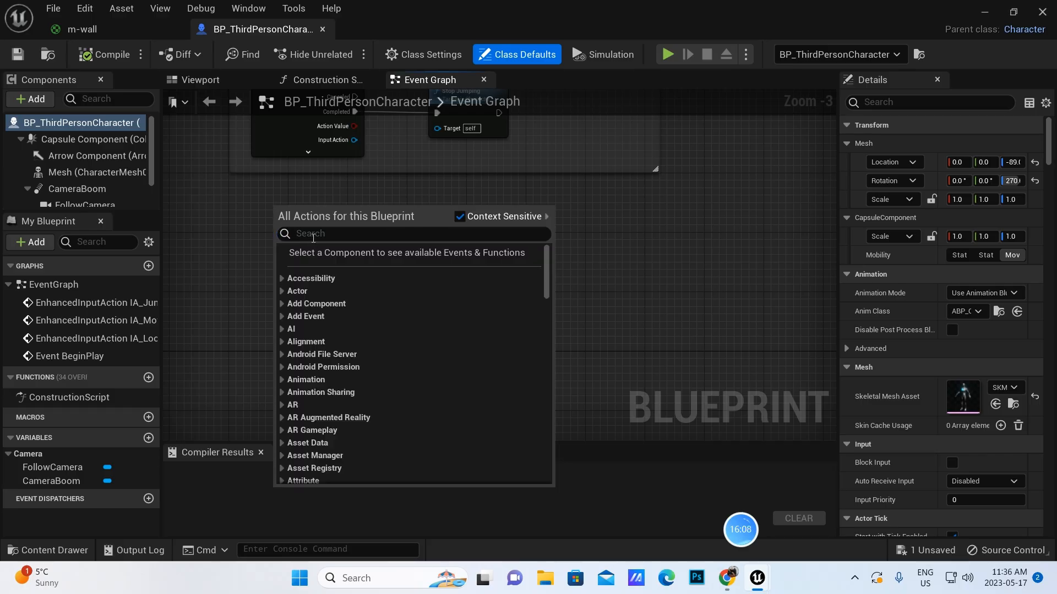
type("event")
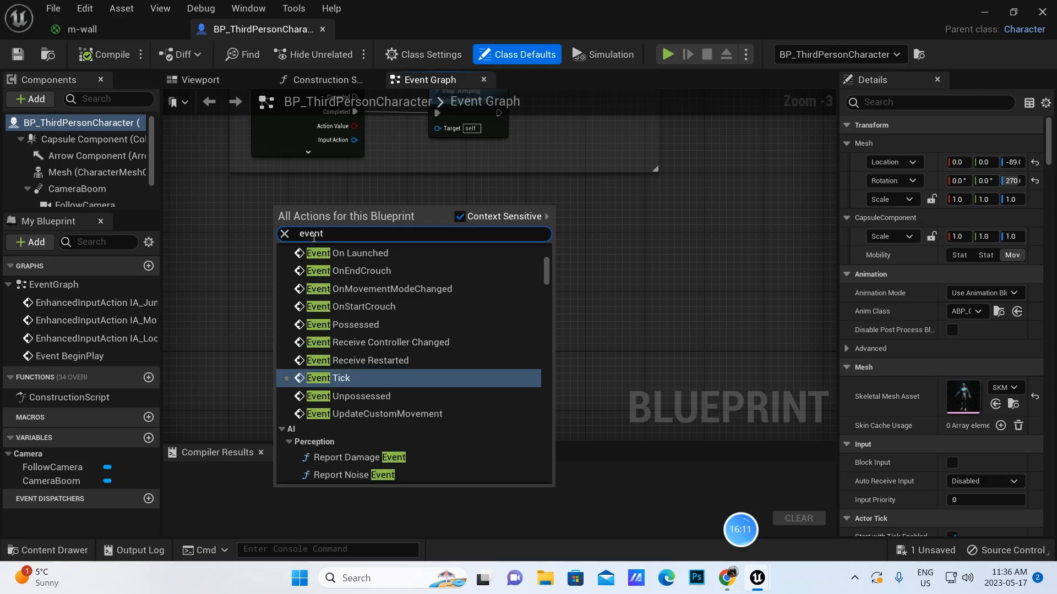
left_click(330, 378)
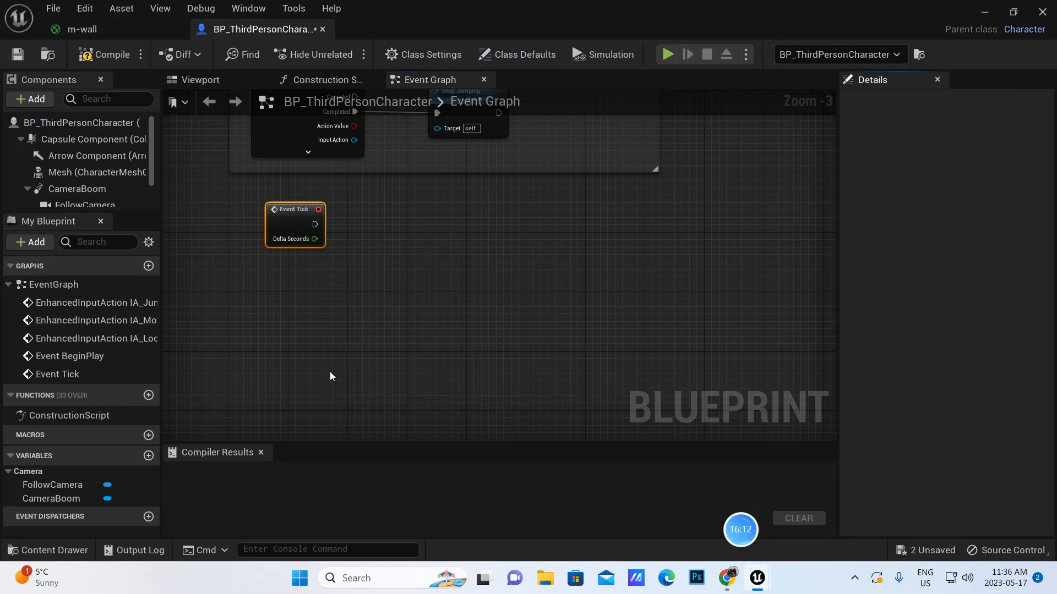
Add a Set Vector Parameter Value node for a material parameter collection beside the Event Tick node
scroll(292, 226, "up", 3)
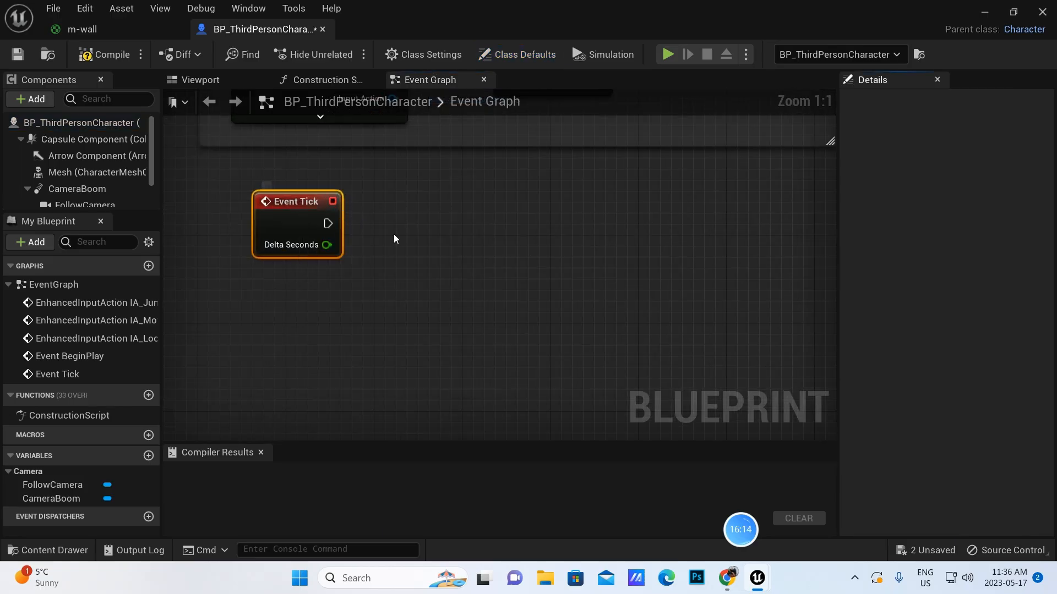
right_click(429, 206)
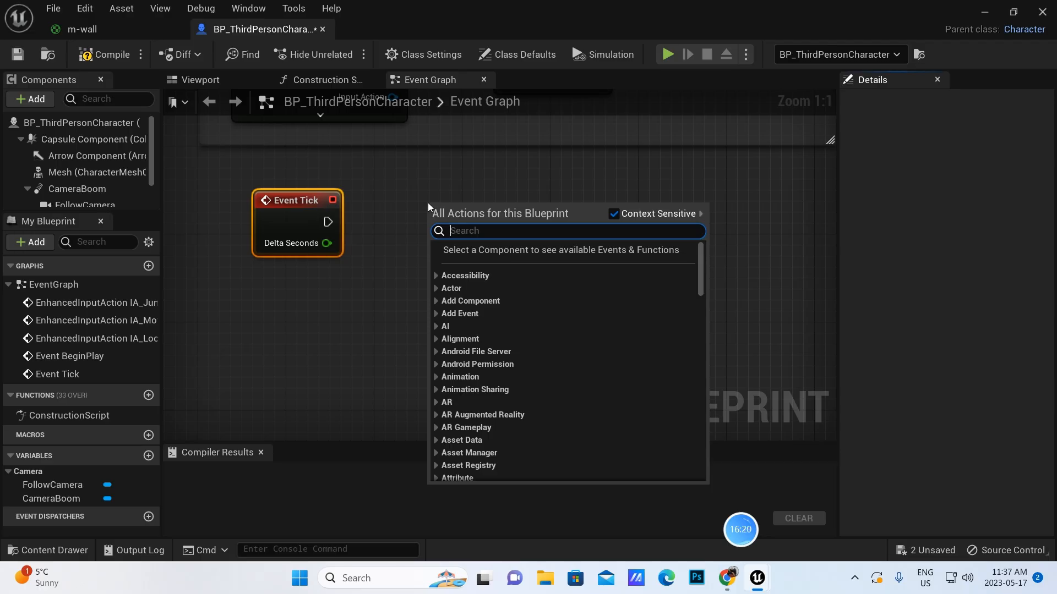
type("se")
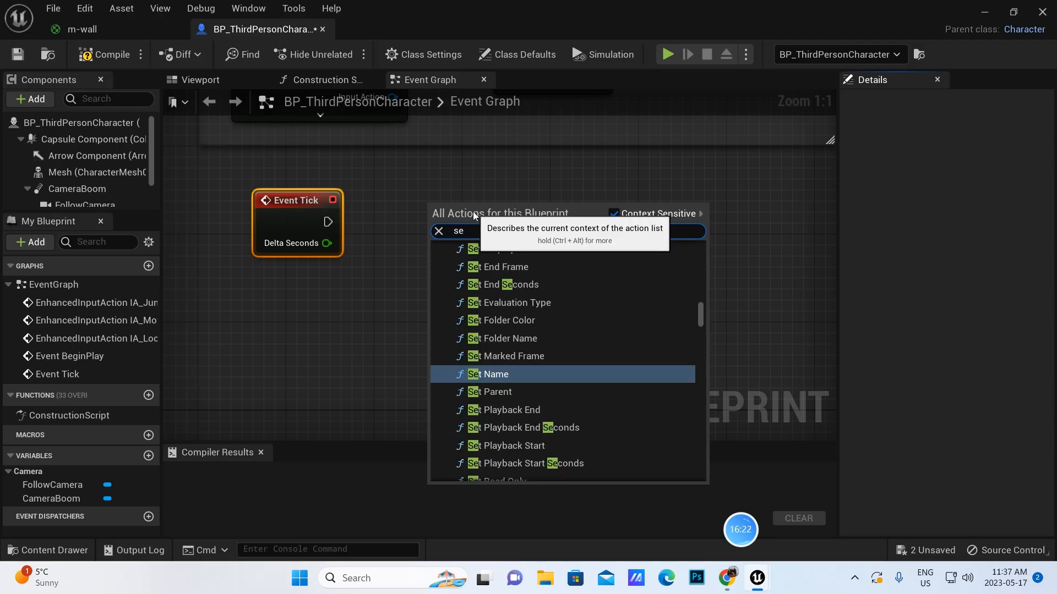
type("t ve")
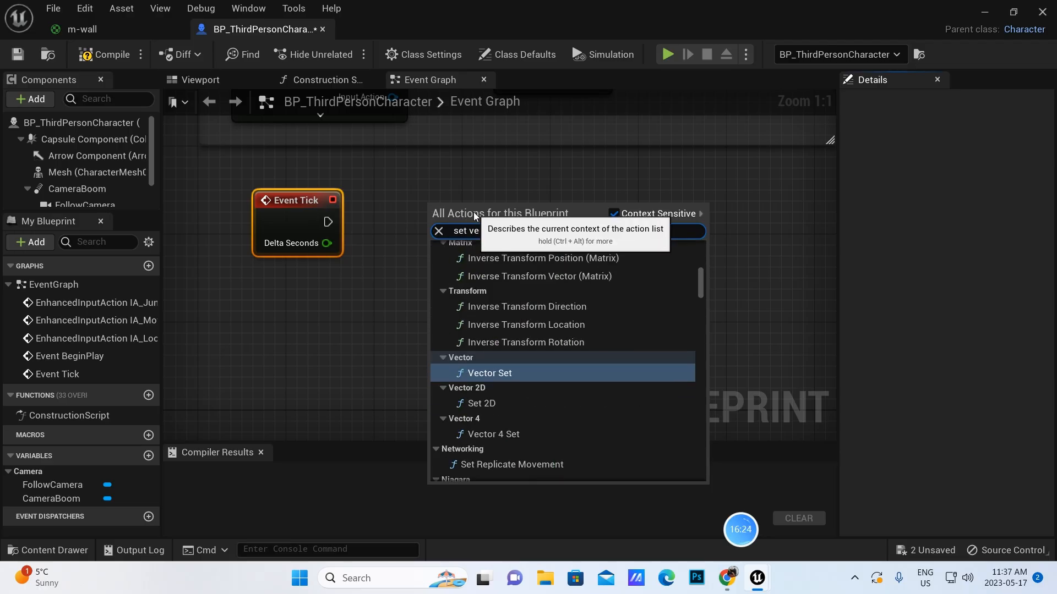
type("c")
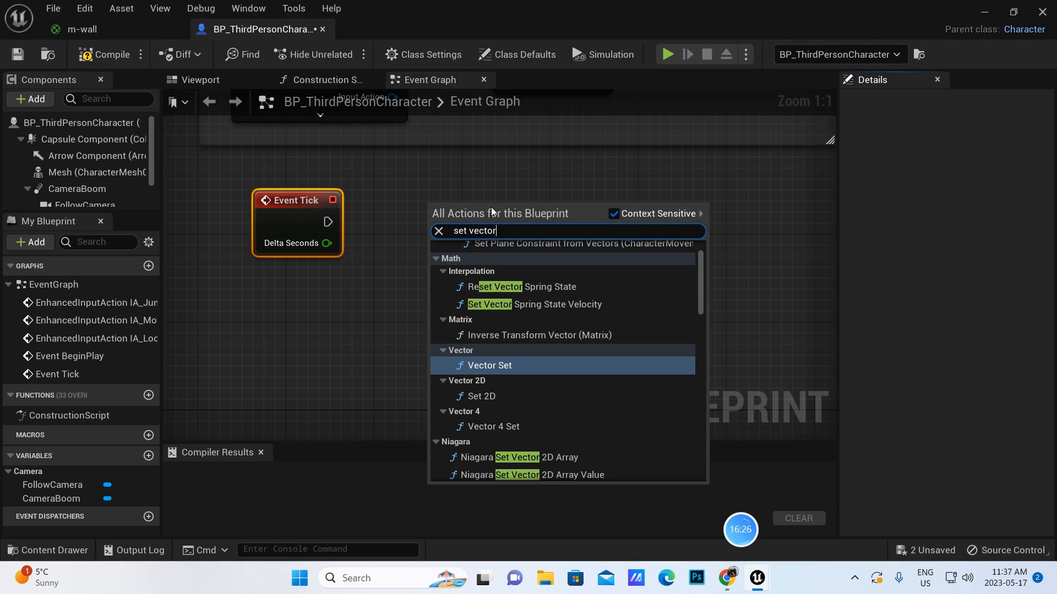
type("tor")
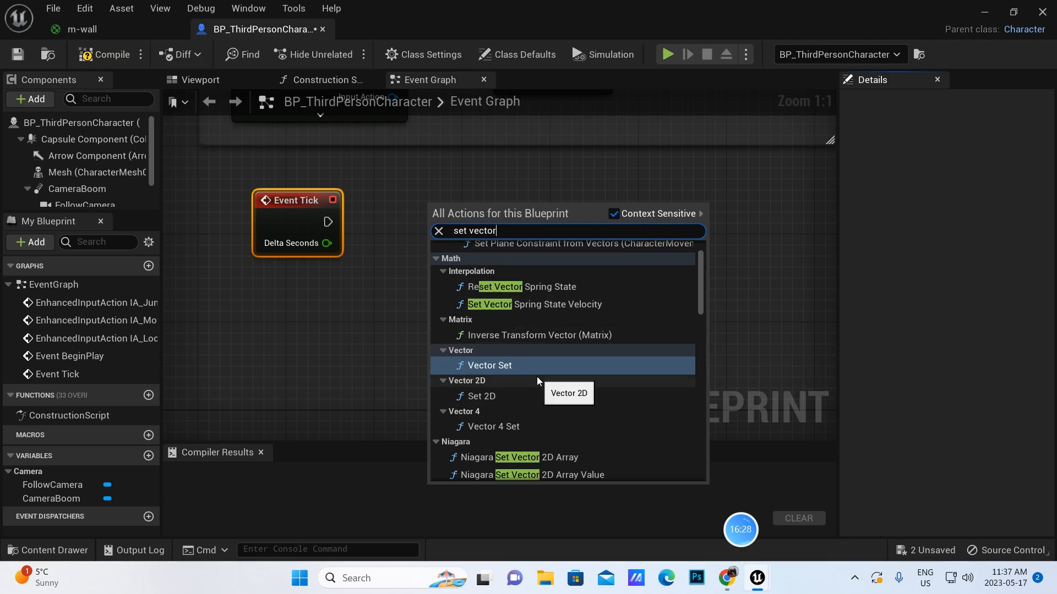
type(" pa")
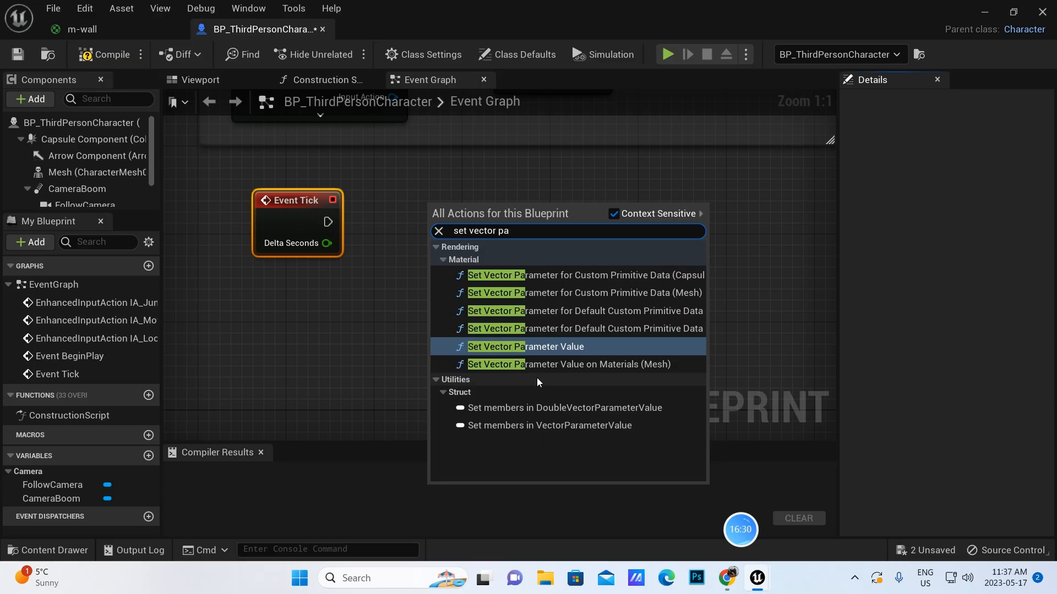
left_click(548, 352)
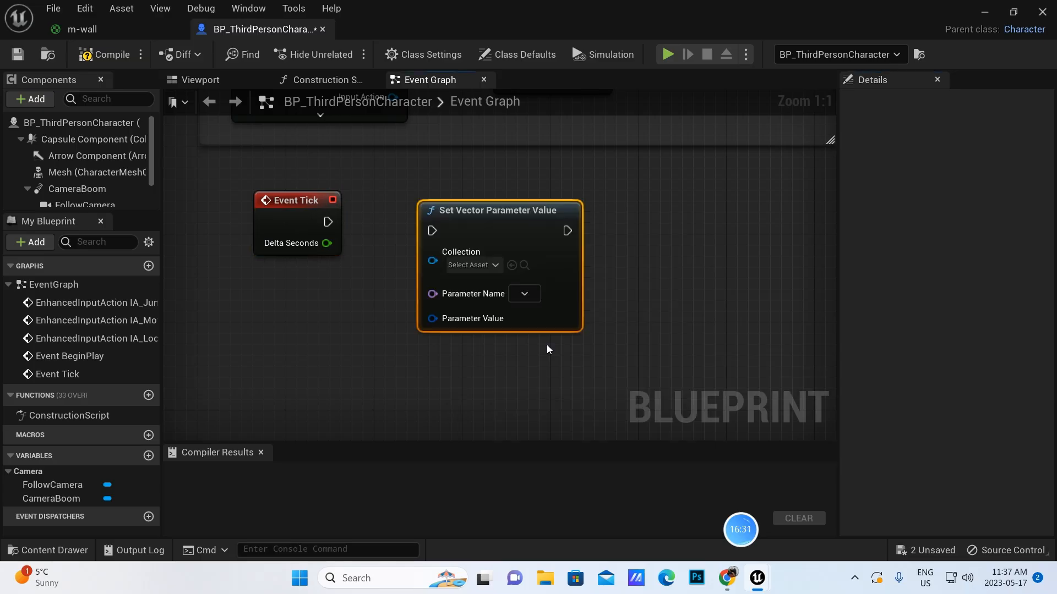
Set the node's Collection to mpc-location and Parameter Name to location, and connect Event Tick's execution output to it
left_click(493, 260)
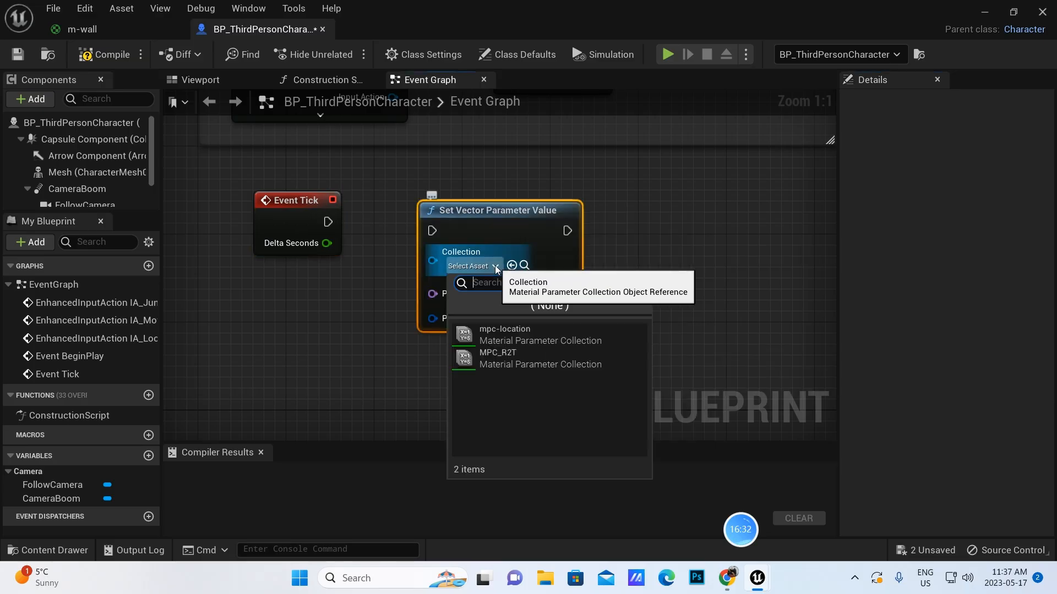
left_click(507, 337)
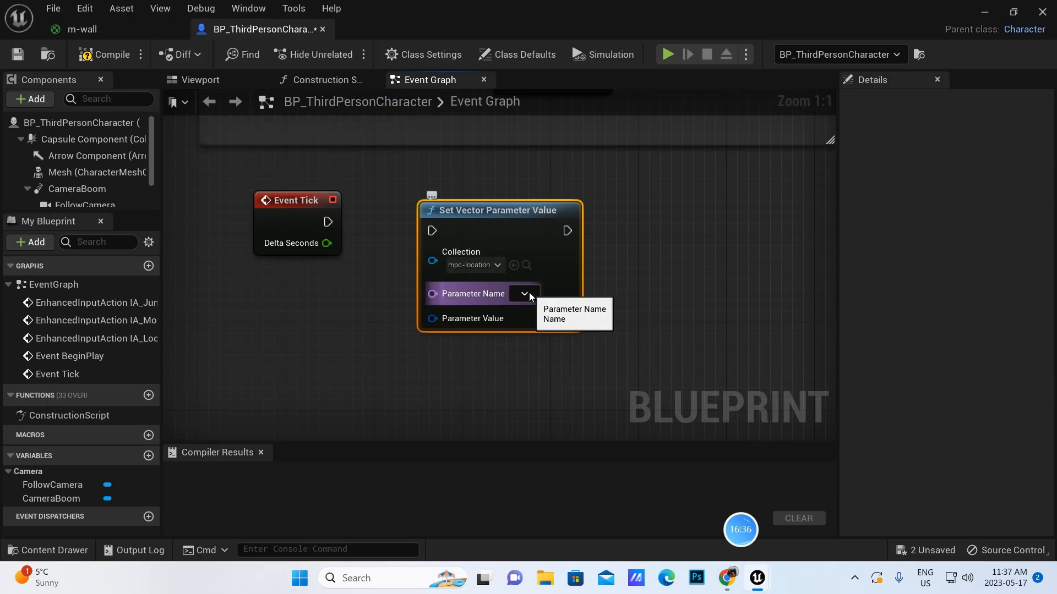
left_click(525, 295)
left_click(520, 317)
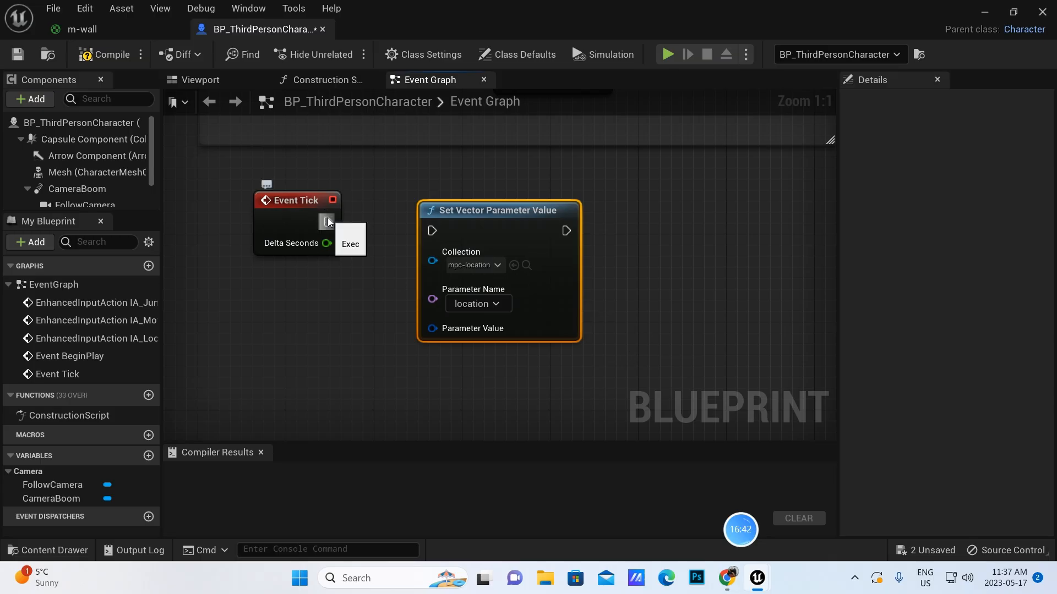
left_click_drag(327, 222, 433, 231)
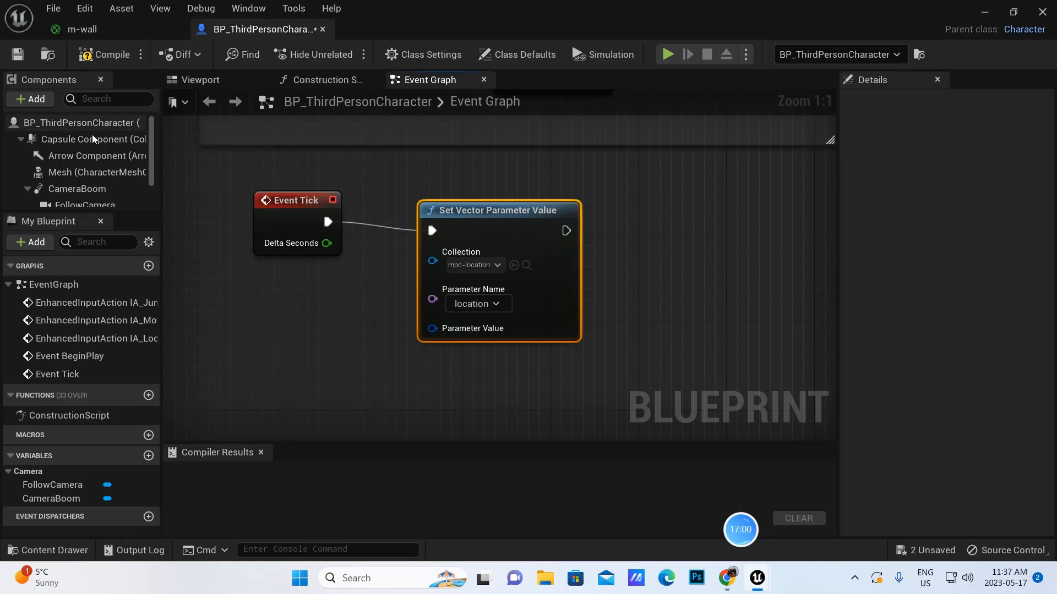
Add a Capsule Component reference below Event Tick and connect it to a new Get World Location node
left_click_drag(83, 139, 224, 381)
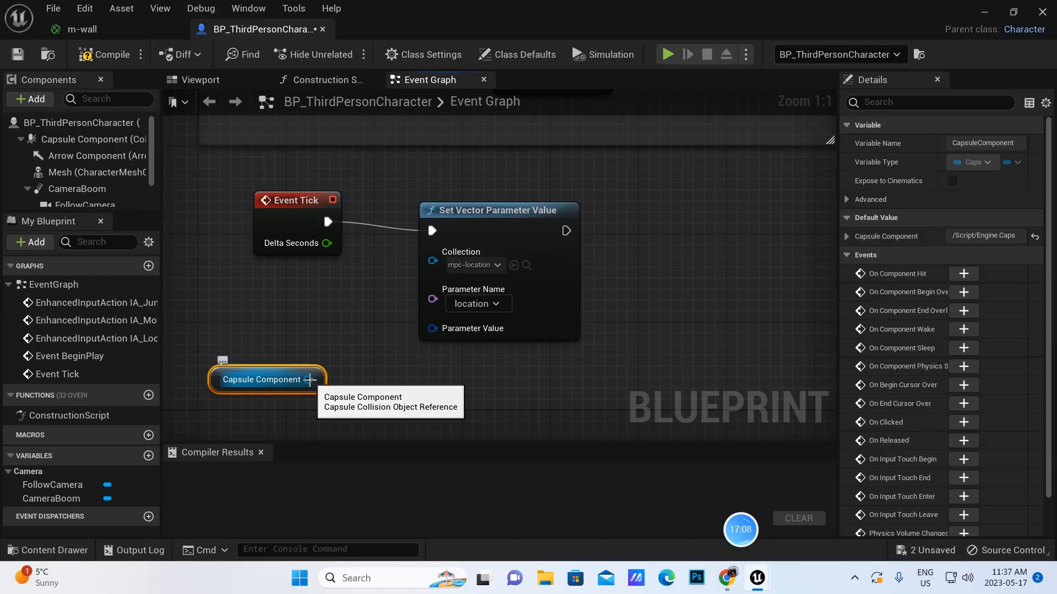
left_click_drag(309, 380, 386, 375)
type("ge")
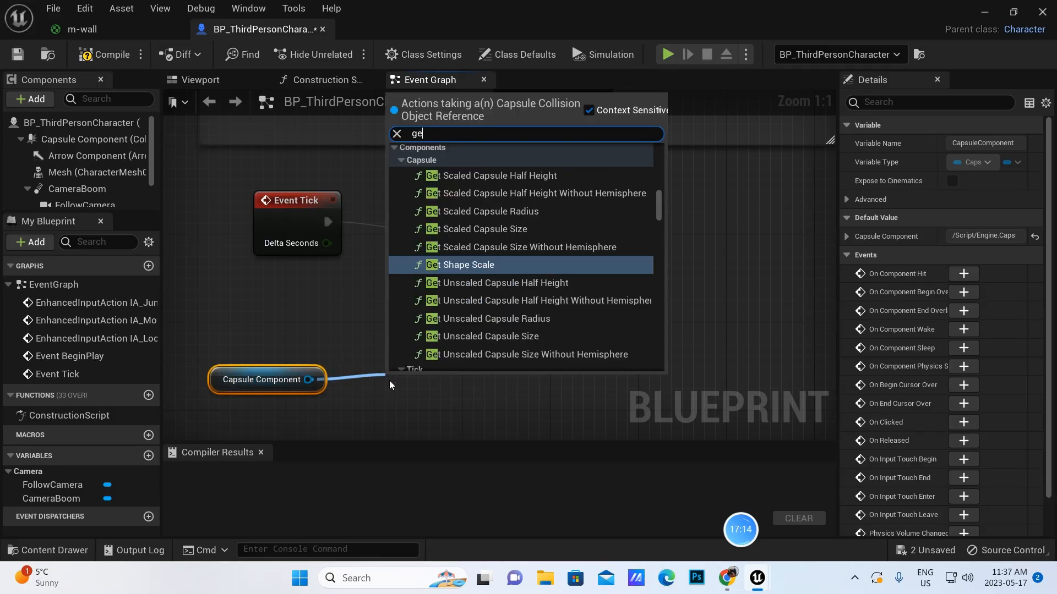
type("t wor")
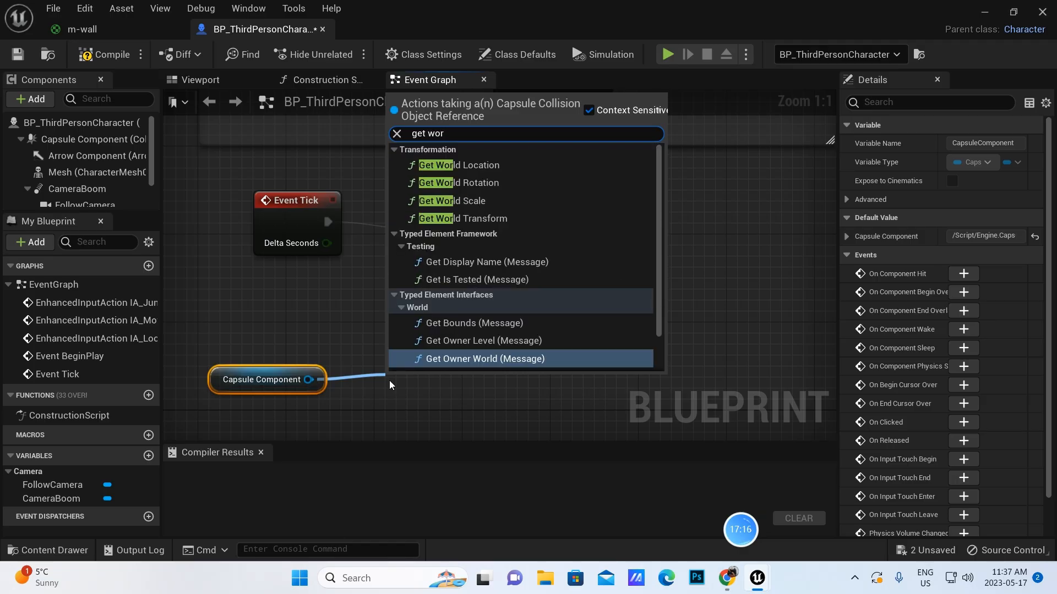
left_click(480, 165)
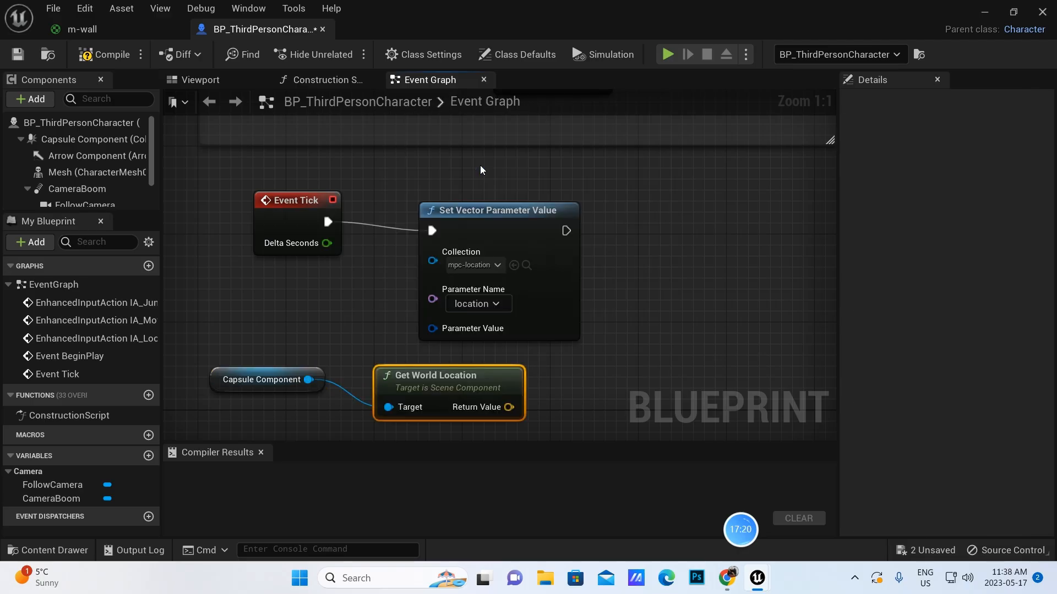
Move Set Vector Parameter Value farther from Event Tick, connect Get World Location's Return Value to its Parameter Value, and compile the blueprint
left_click_drag(538, 218, 725, 217)
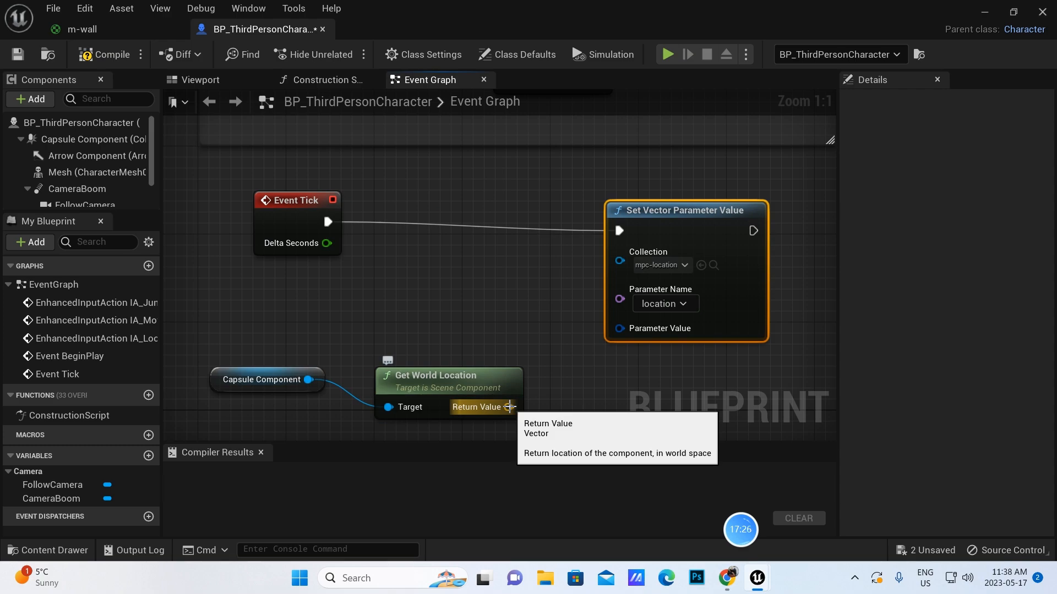
left_click_drag(510, 407, 620, 329)
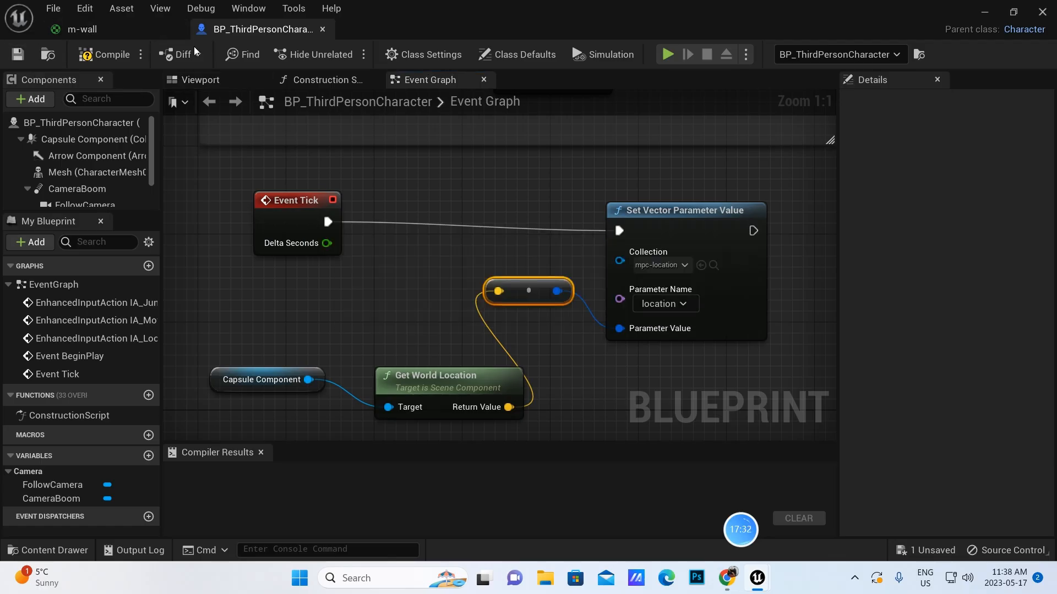
left_click(103, 53)
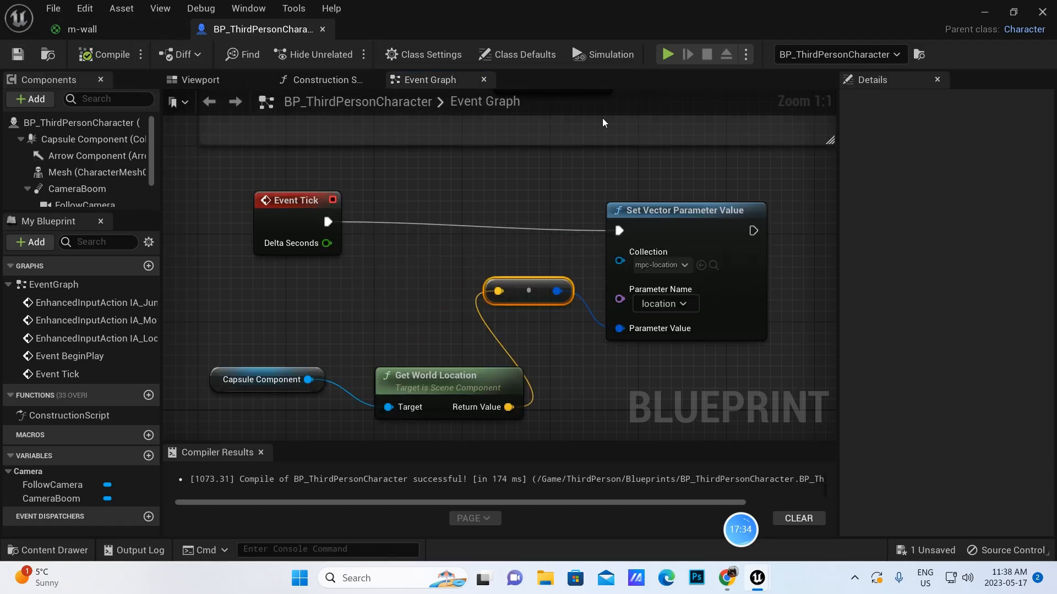
Return to the level editor, place a Plane shape in the level near the character, and raise it to a Z location of 60
left_click(985, 12)
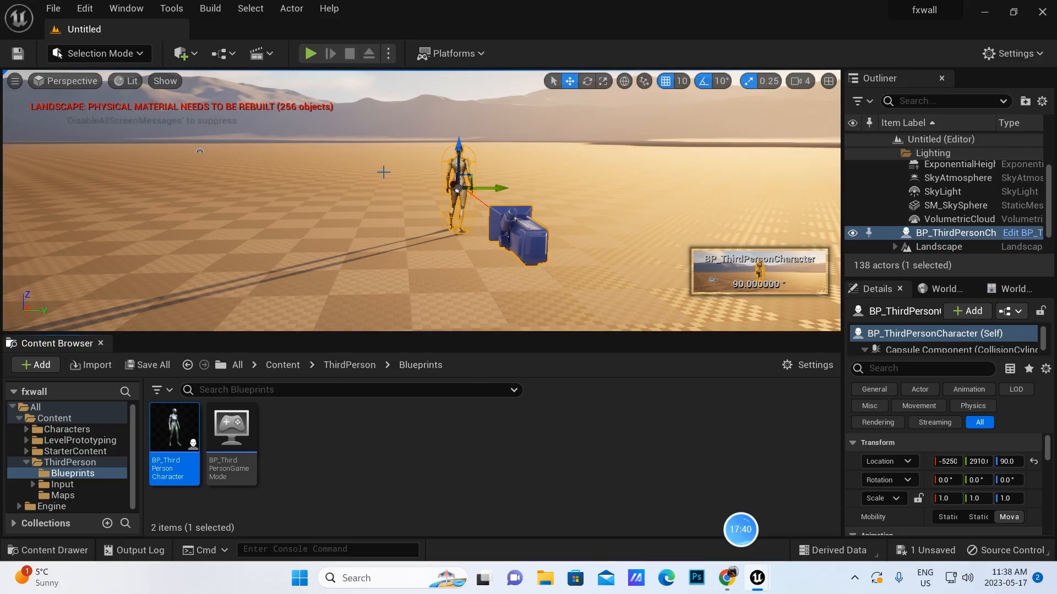
left_click(126, 8)
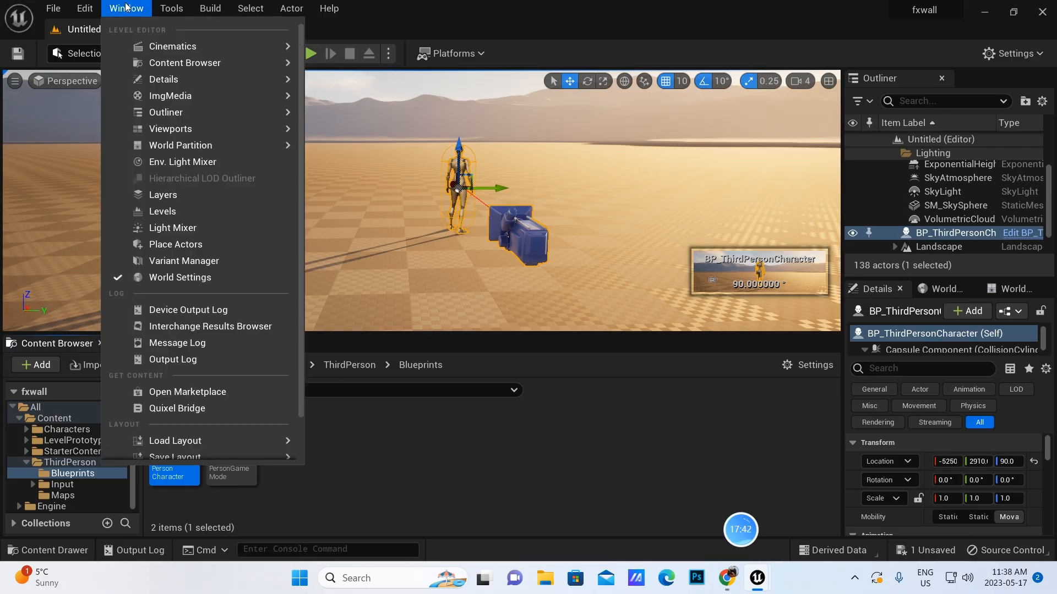
left_click(160, 245)
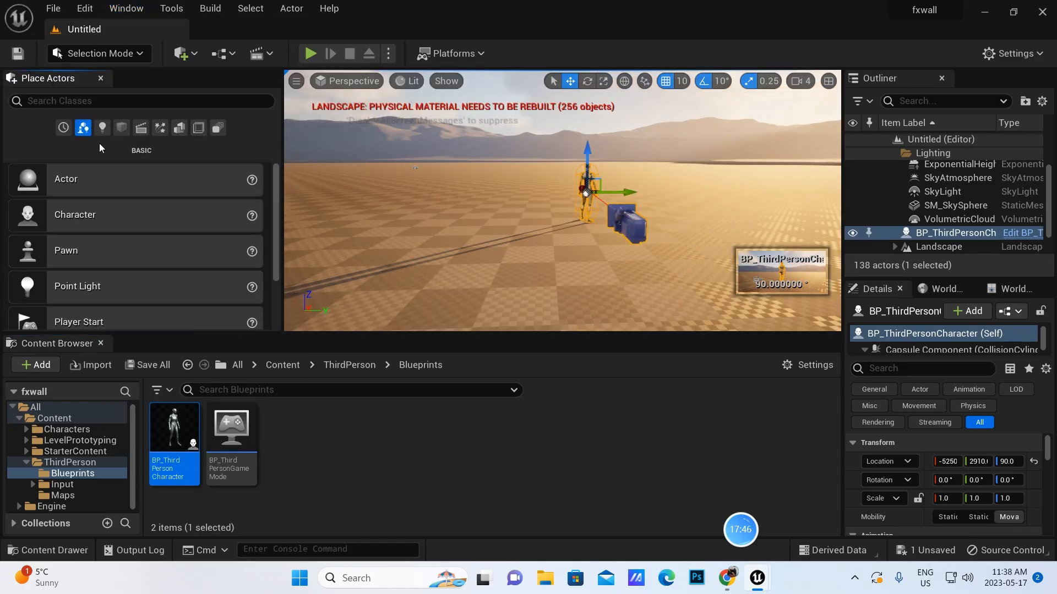
left_click(122, 128)
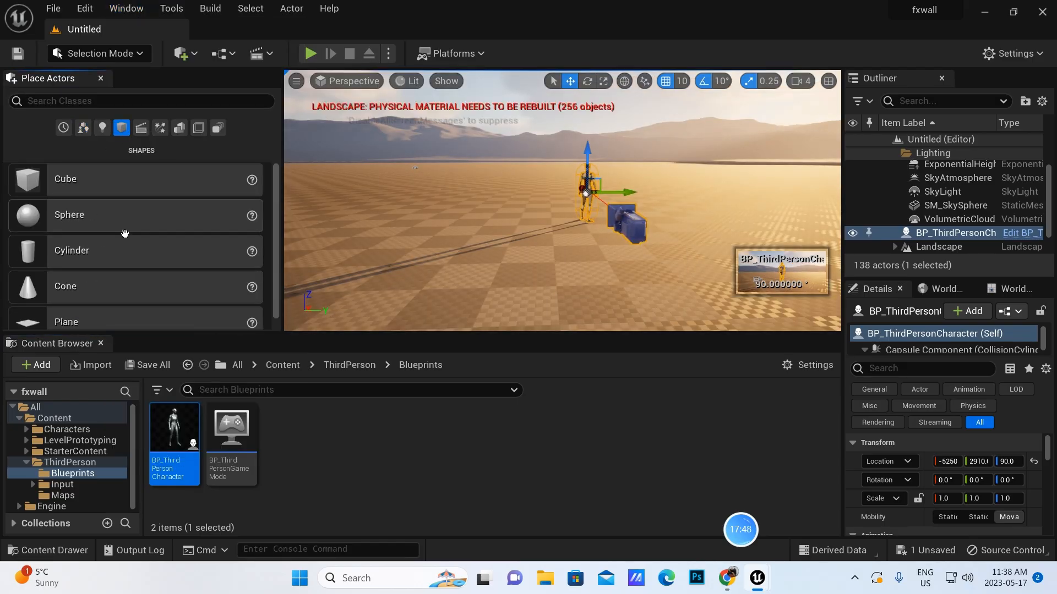
left_click_drag(126, 322, 551, 245)
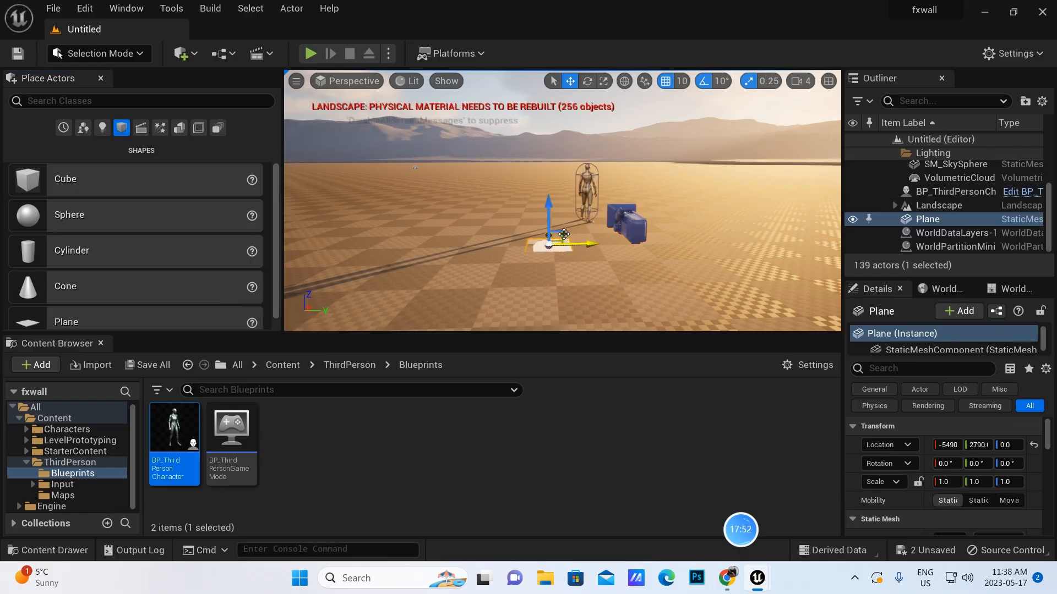
left_click_drag(544, 206, 542, 180)
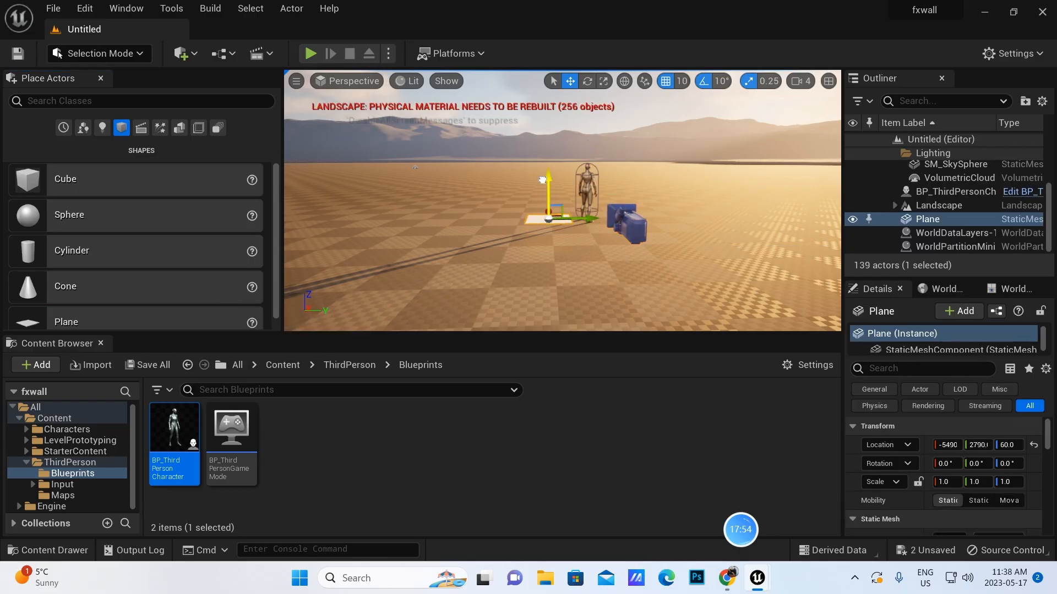
Stand the plane upright with a Y rotation of 90°, set its X and Y scale to 10, and close the actor placement panel
left_click(985, 463)
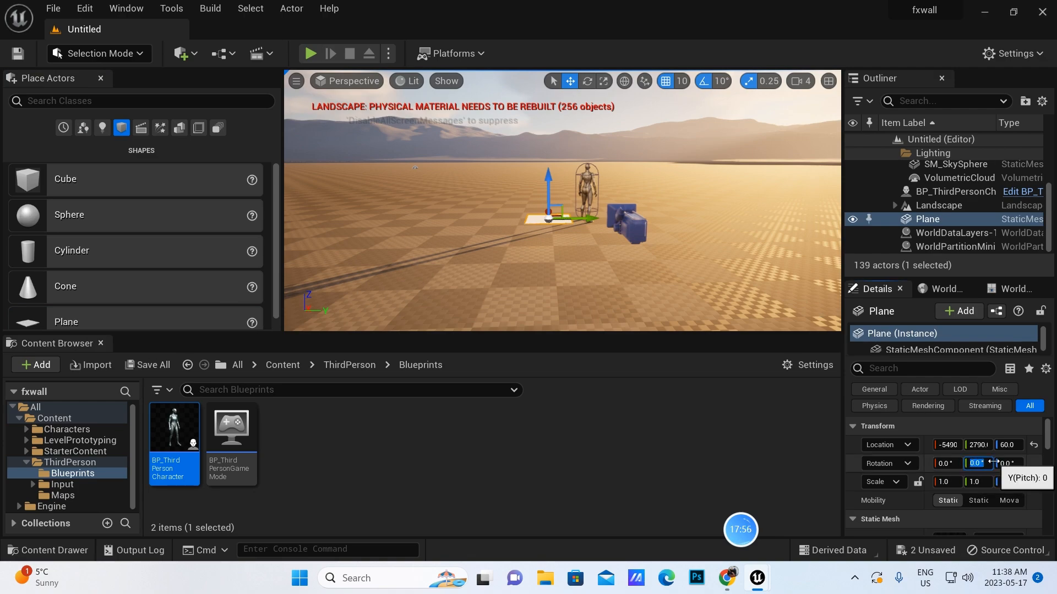
type("90")
key("Return")
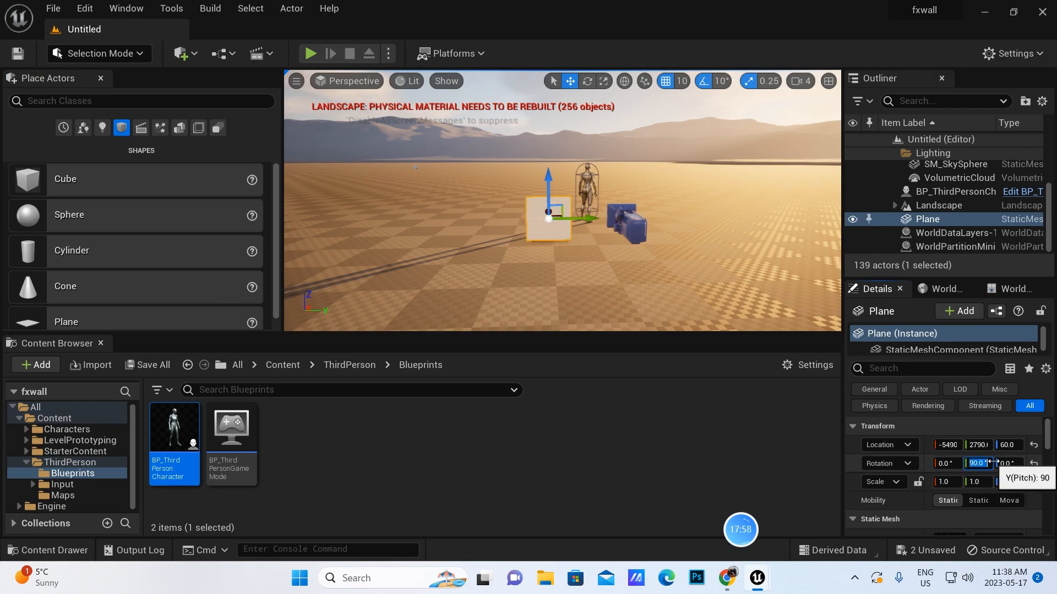
left_click(944, 482)
key("BackSpace")
type("10")
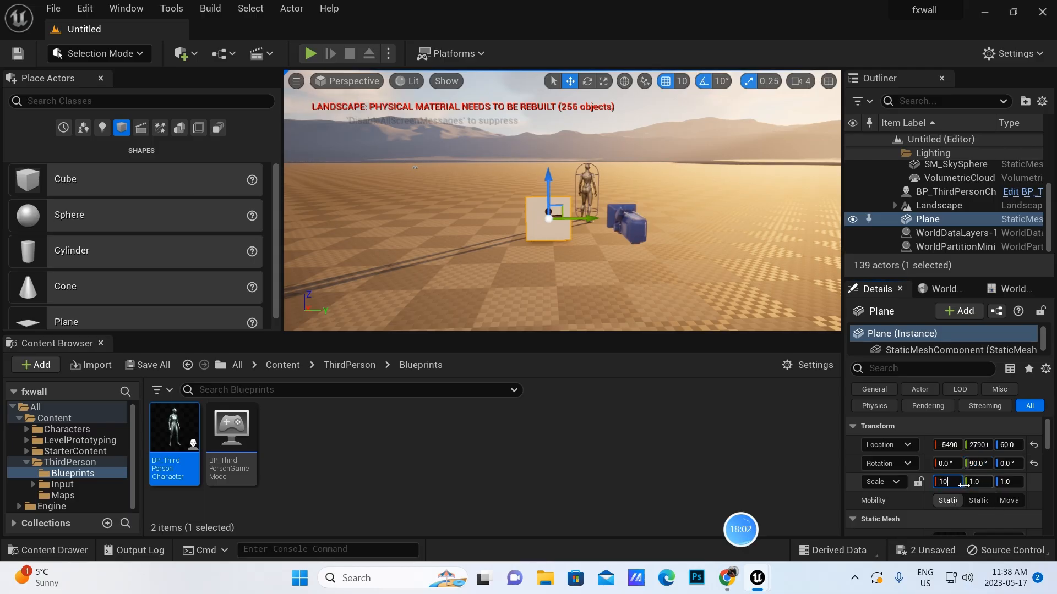
left_click(974, 482)
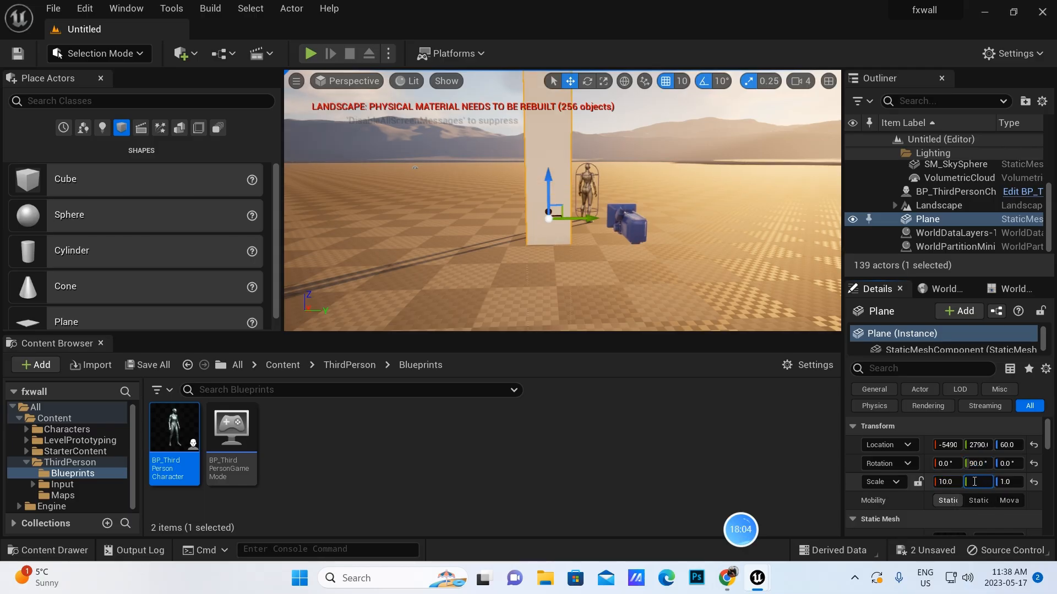
type("10")
key("Return")
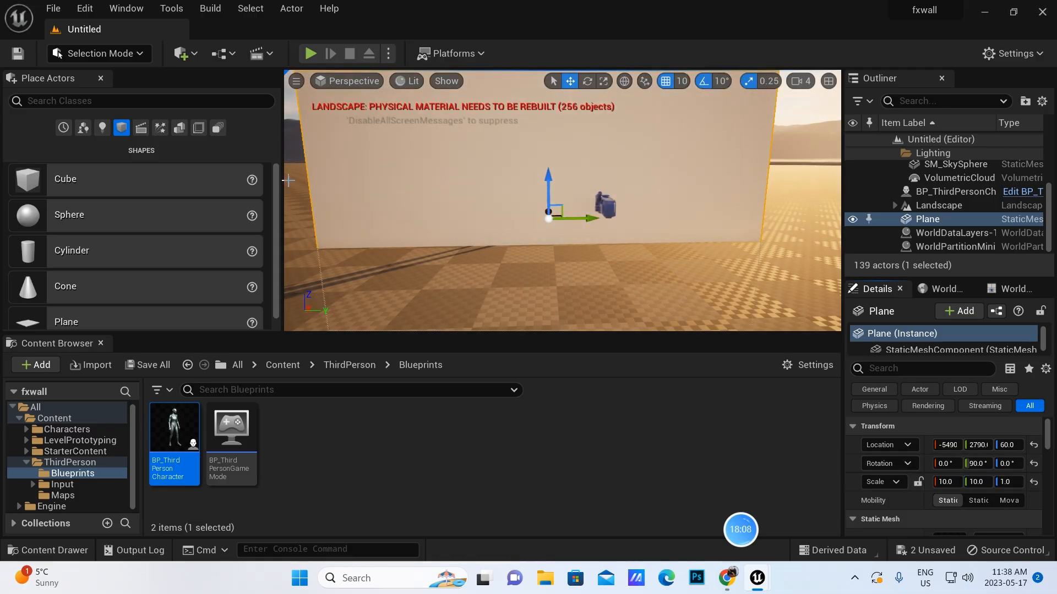
left_click(101, 78)
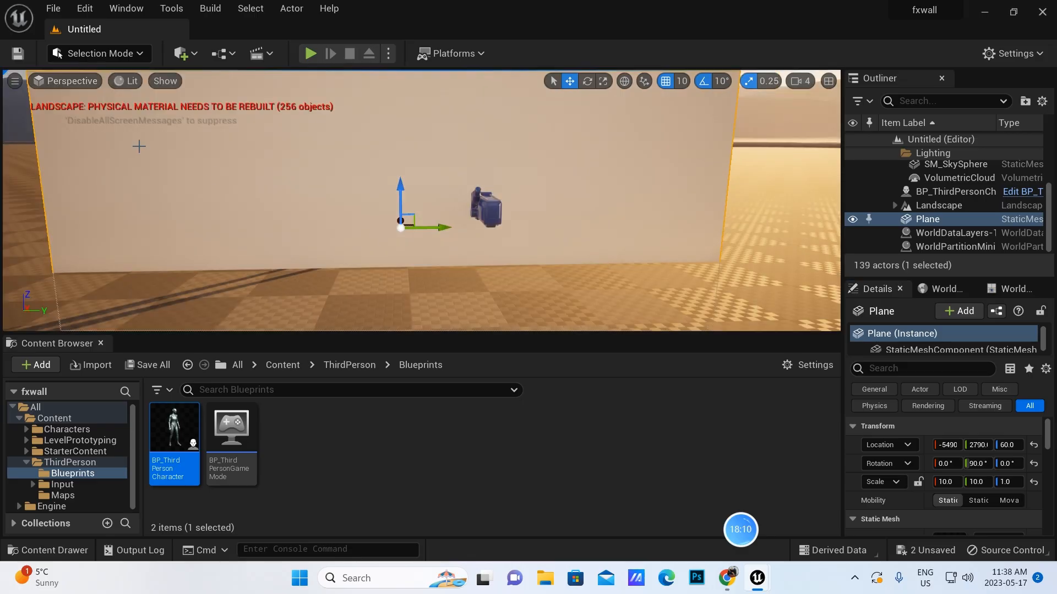
Play the level briefly to preview the enlarged plane, and stop the simulation
scroll(468, 179, "down", 3)
scroll(468, 179, "down", 2)
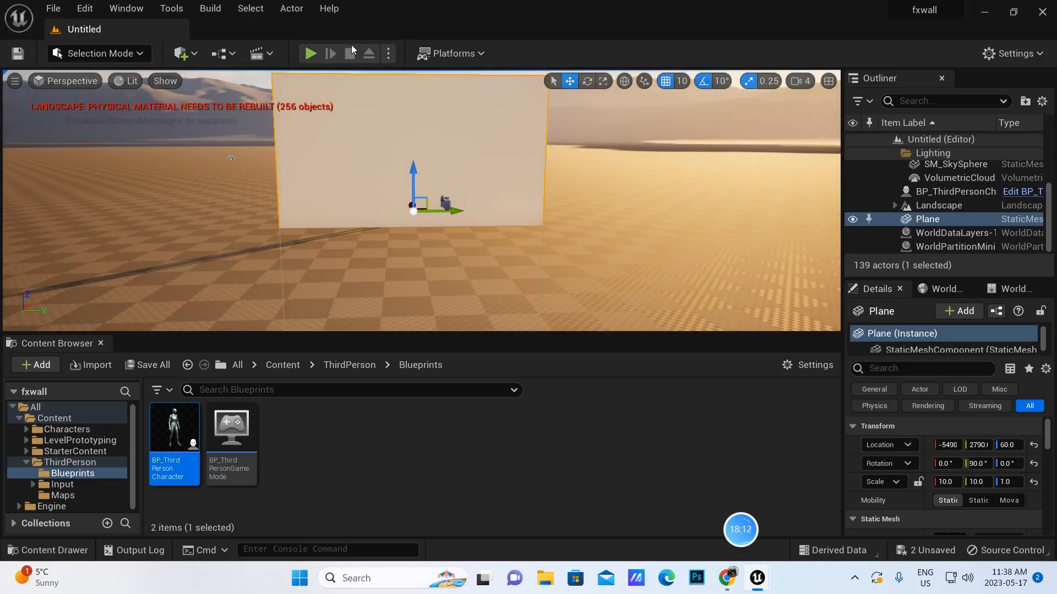
left_click(309, 54)
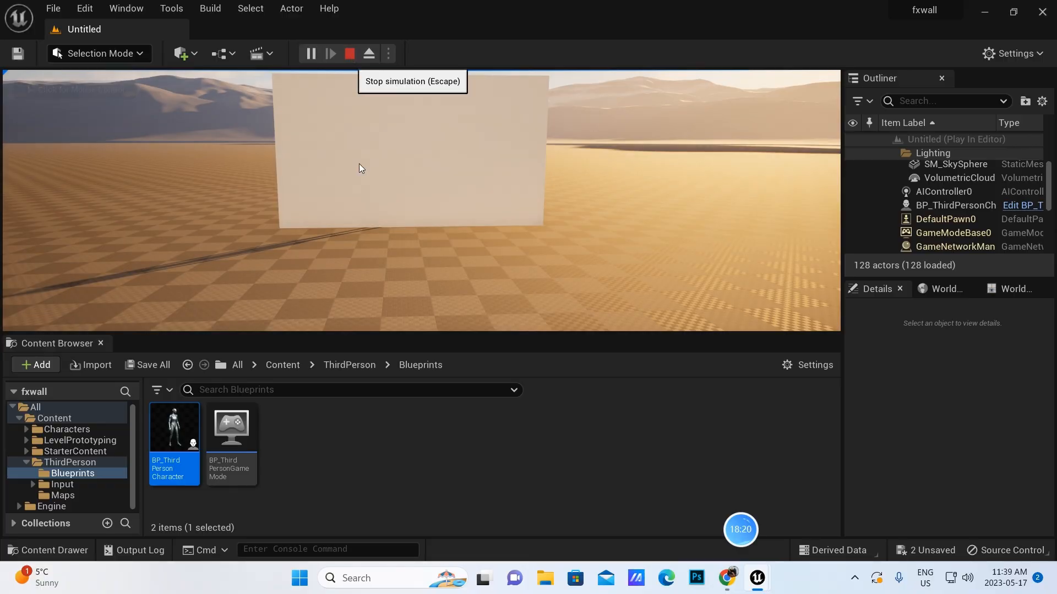
left_click(350, 53)
Raise the plane to a Z location of 130 and apply the m-wall material from the Content folder to it
left_click_drag(416, 175, 466, 178)
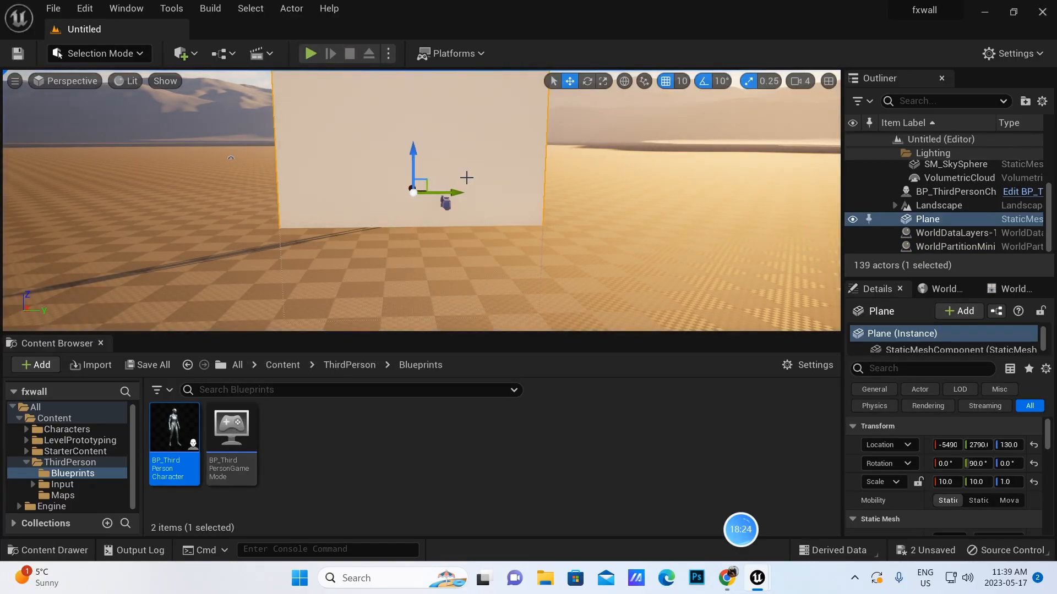
left_click_drag(645, 251, 649, 221, "alt")
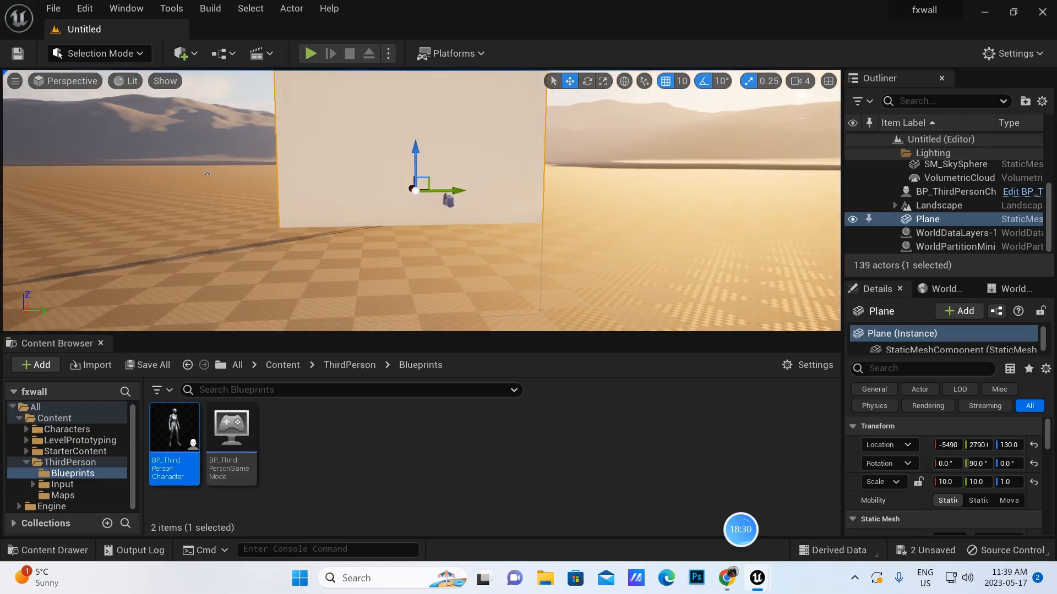
left_click(66, 429)
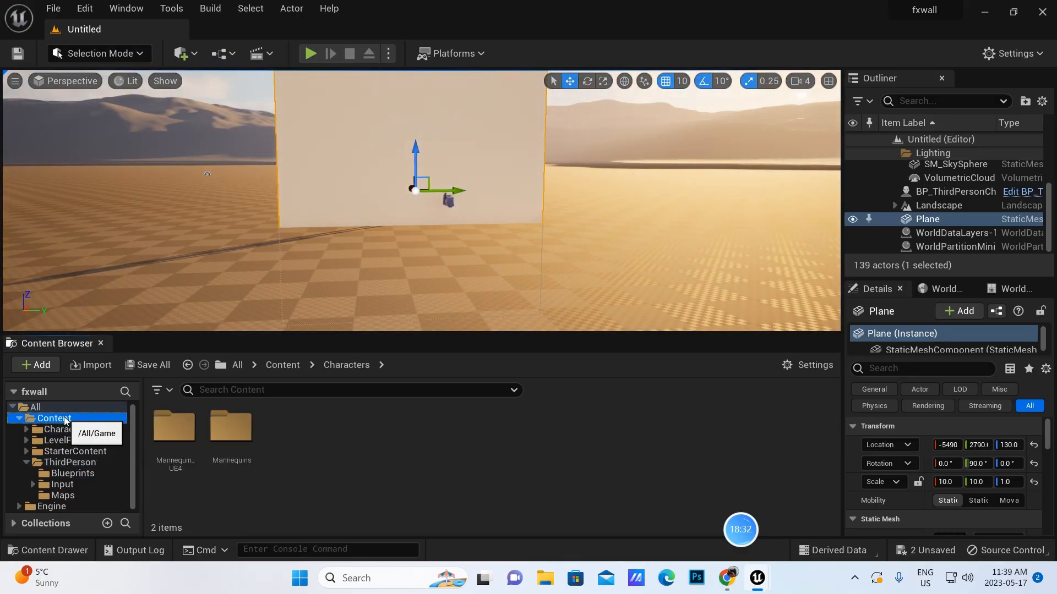
left_click(54, 419)
left_click_drag(408, 441, 353, 101)
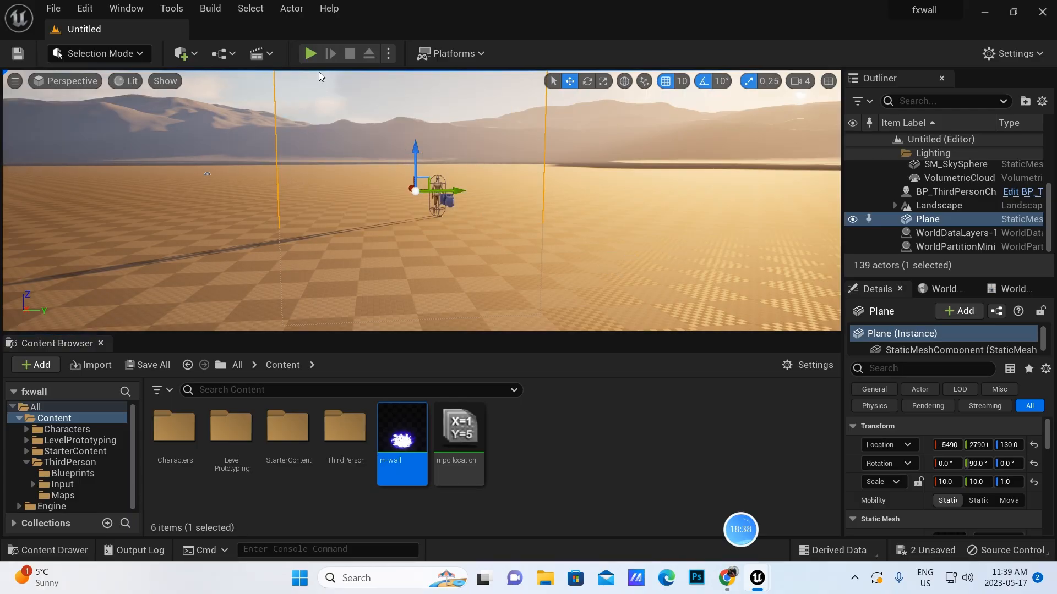
Play the level, move forward toward the character to test the m-wall effect, and stop the simulation
left_click(309, 55)
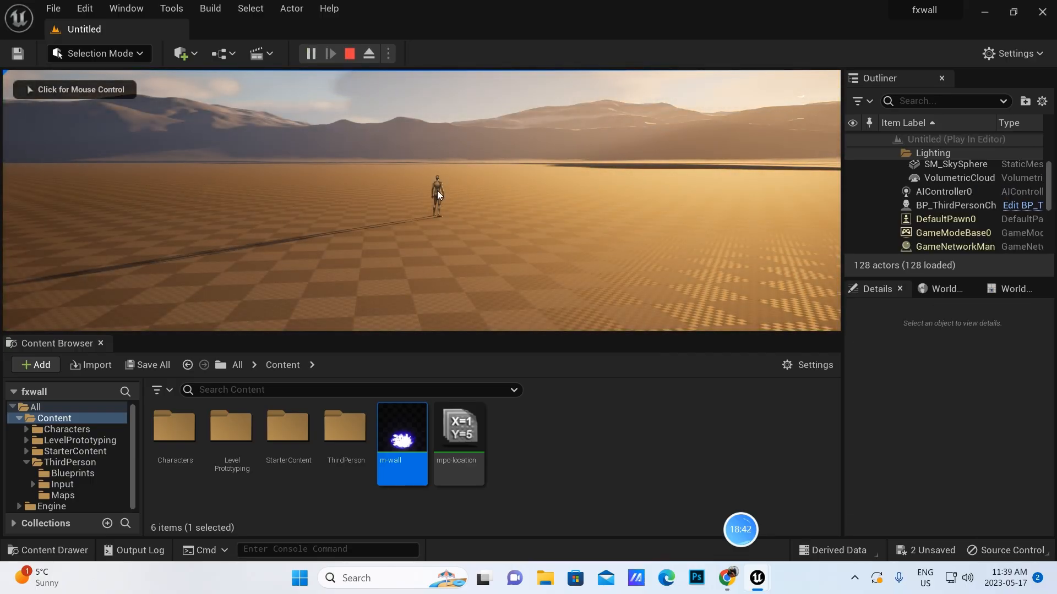
left_click(437, 191)
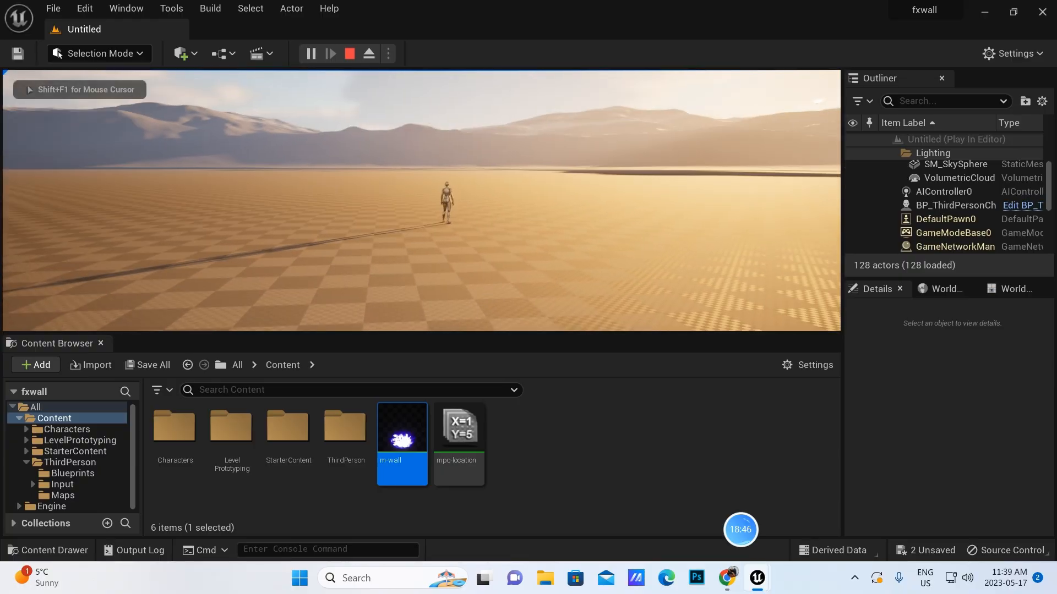
key("w")
key("w")
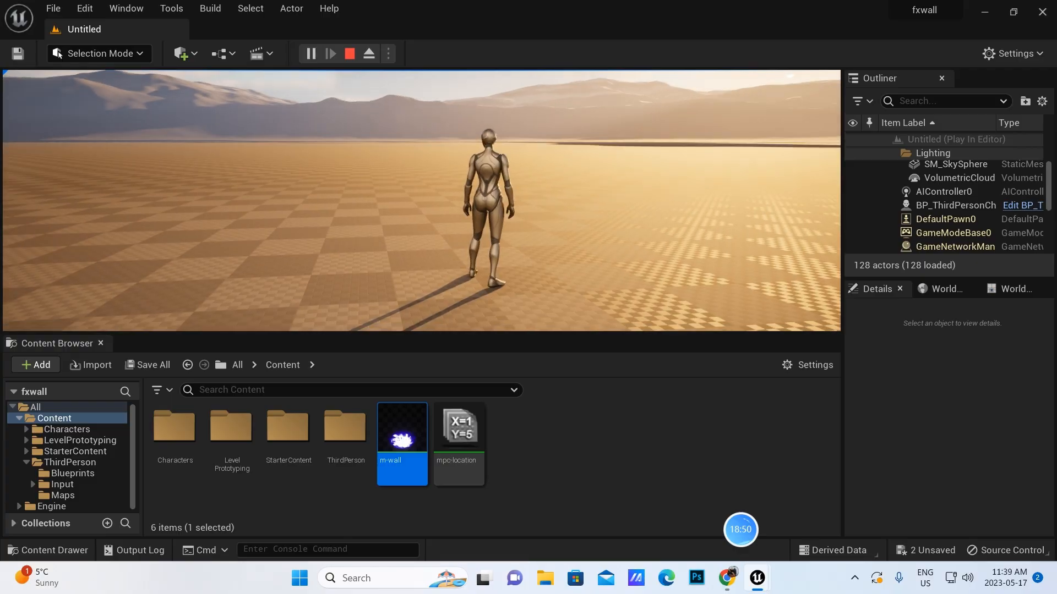
key("Escape")
scroll(545, 232, "down", 6)
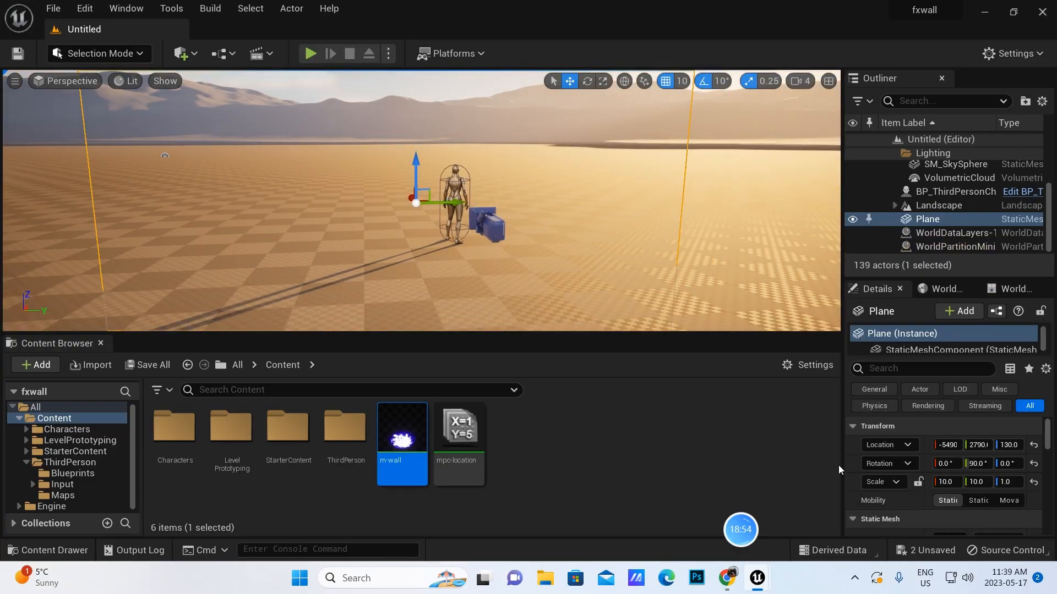
left_click(766, 530)
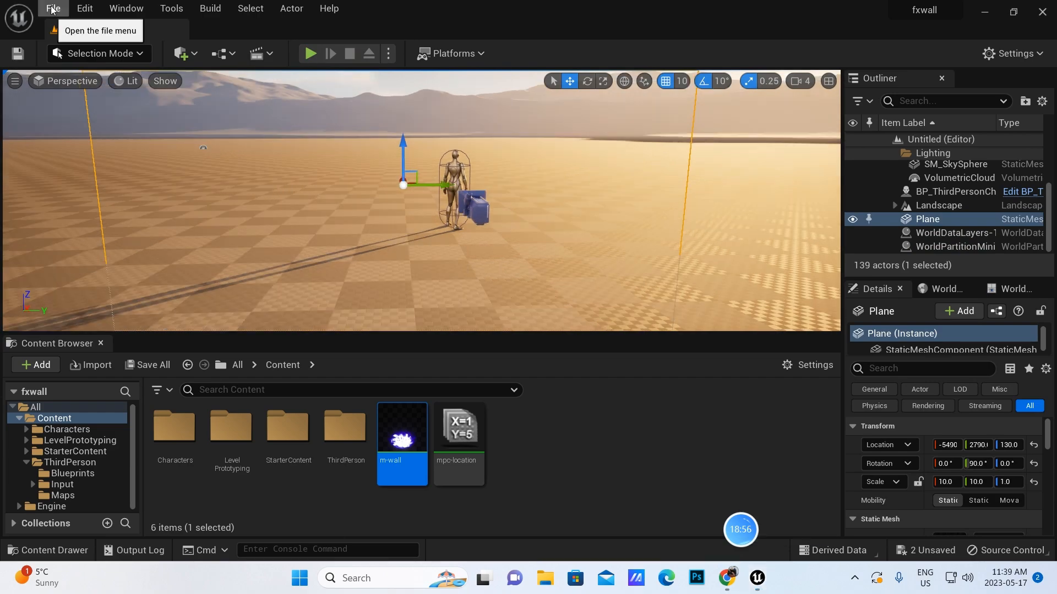
Save the current level as NewMap in the Content folder
left_click(53, 9)
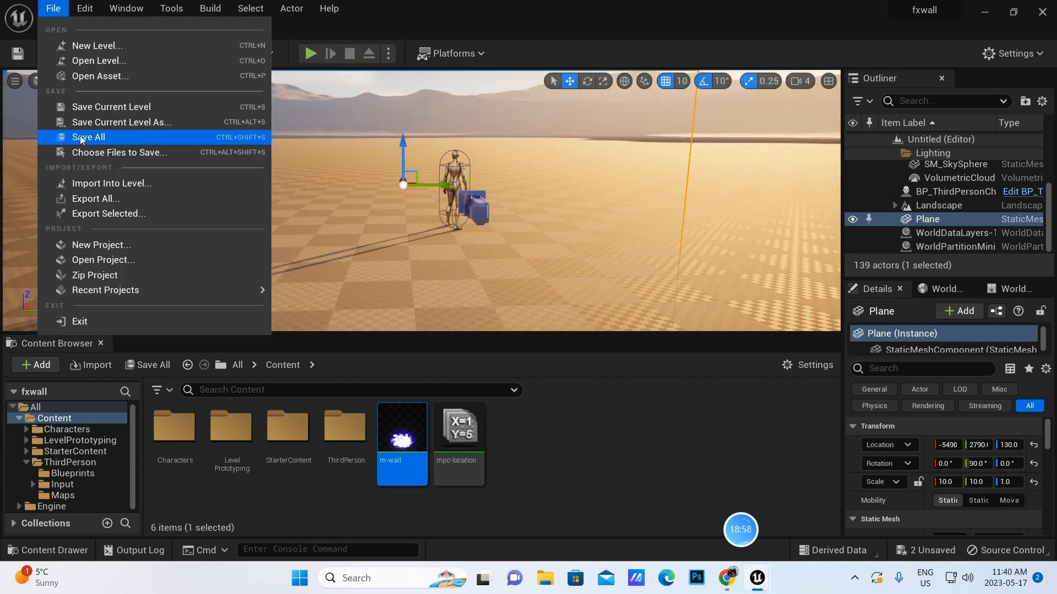
left_click(82, 107)
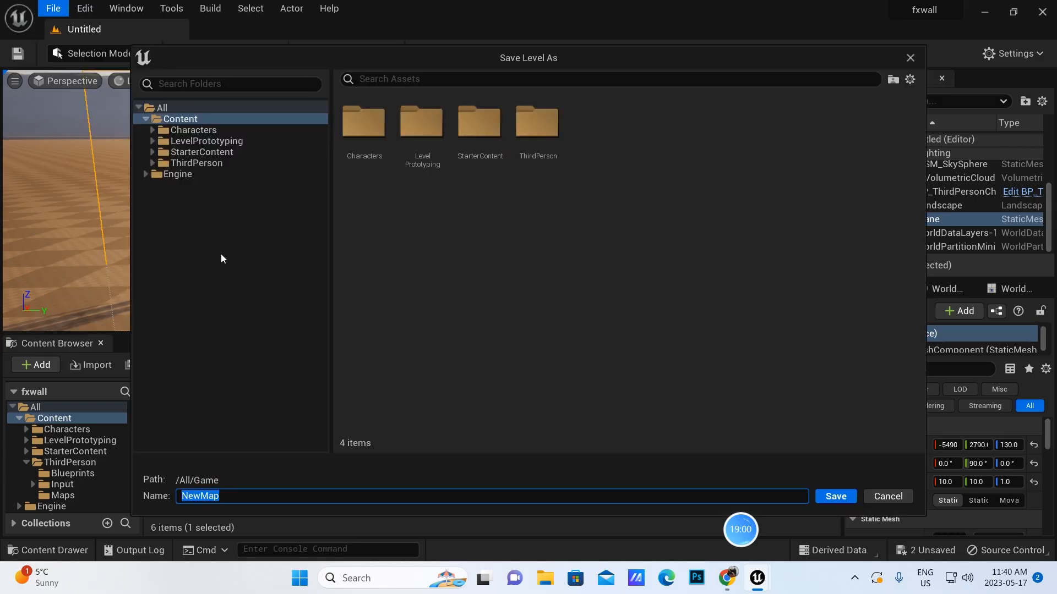
left_click(834, 497)
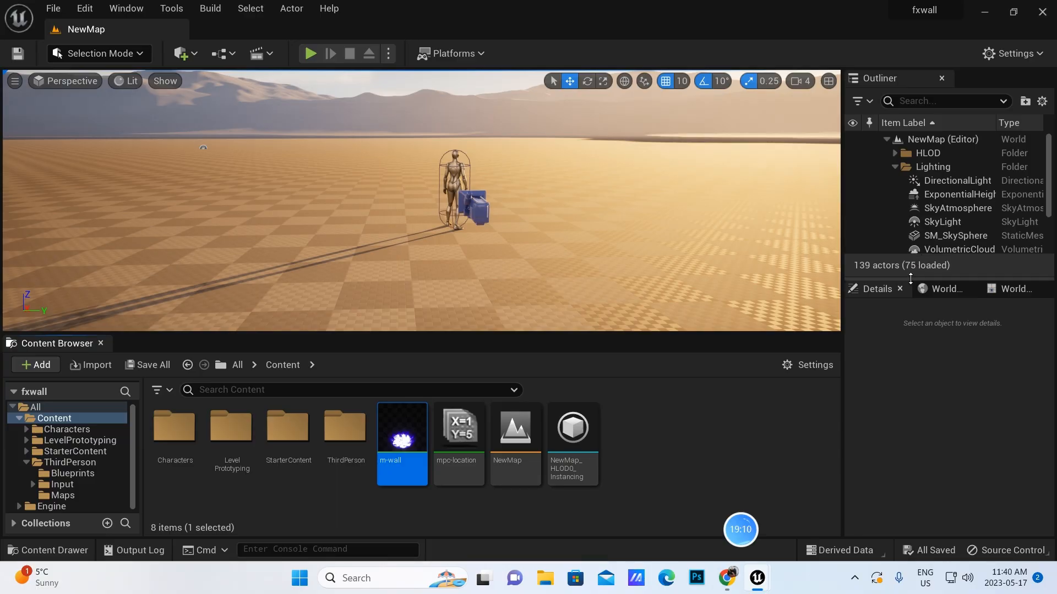
Set the level's GameMode Override to BP_ThirdPersonGameMode in the World Settings, enlarging the side panels for readability
left_click_drag(910, 278, 913, 307)
left_click(942, 318)
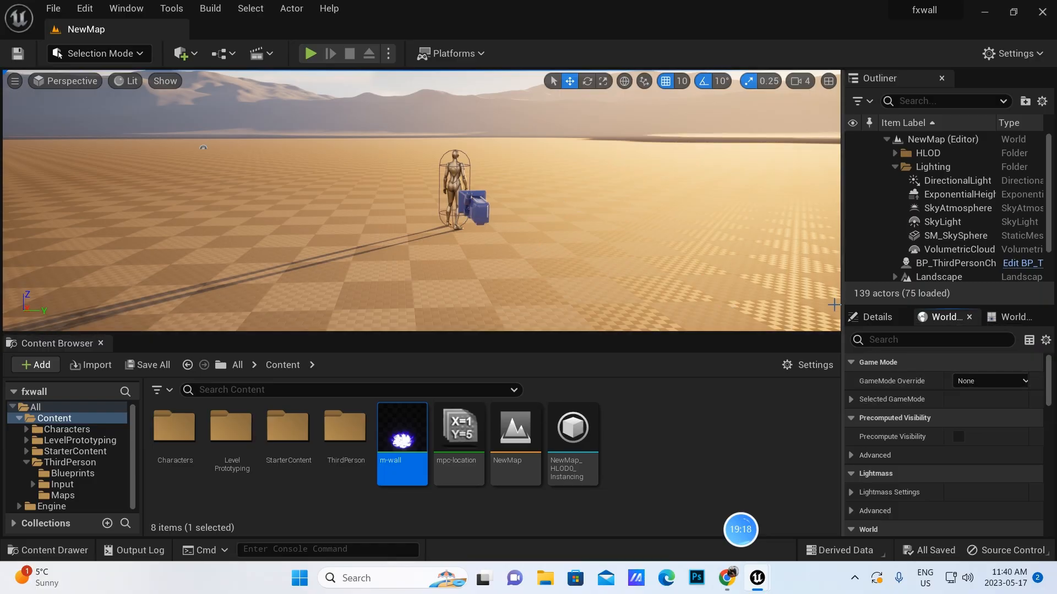
left_click_drag(841, 307, 783, 307)
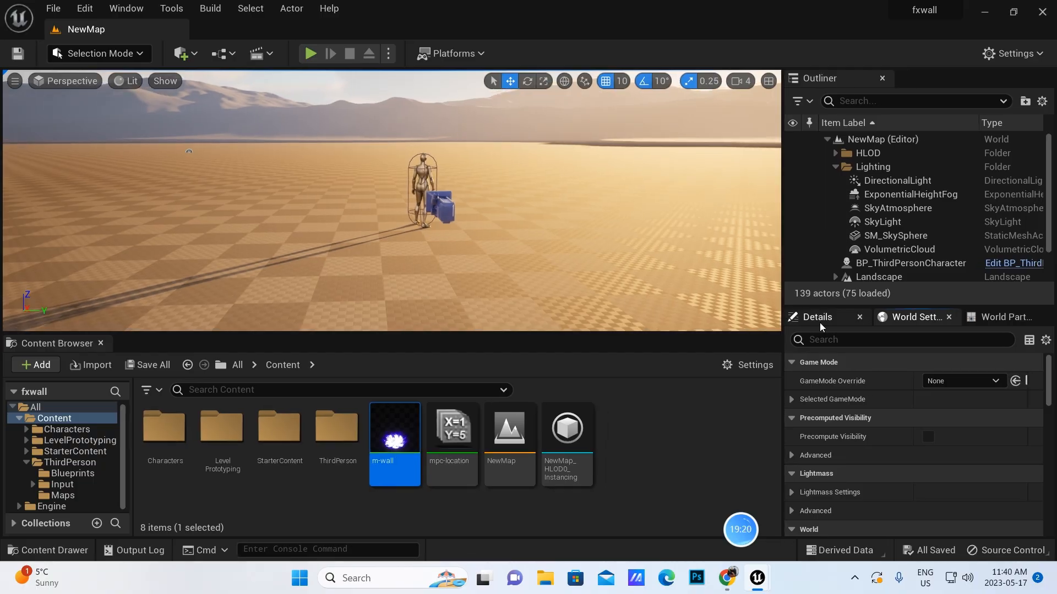
left_click(990, 382)
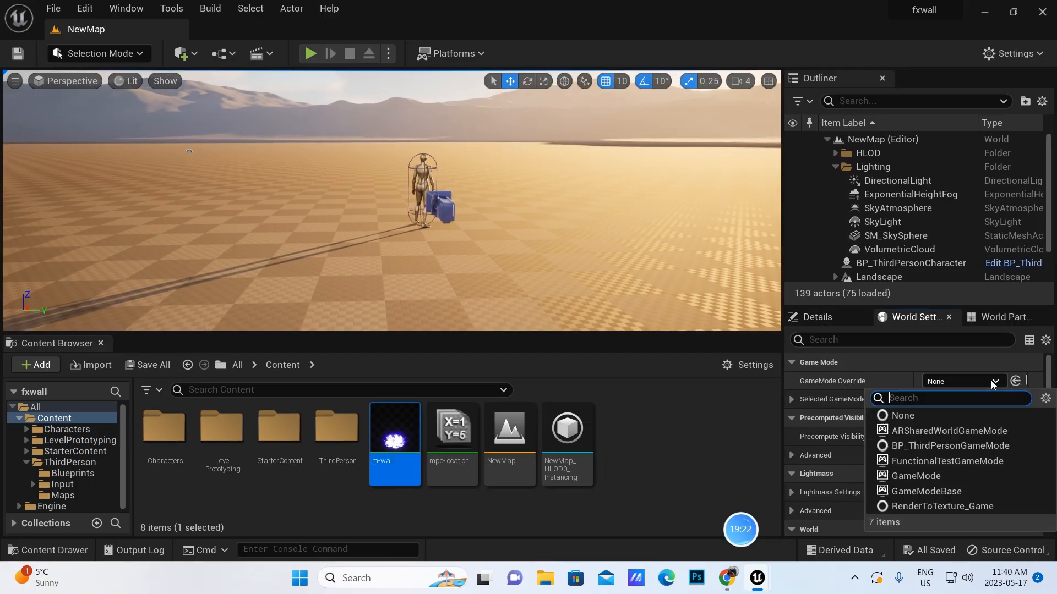
left_click(930, 446)
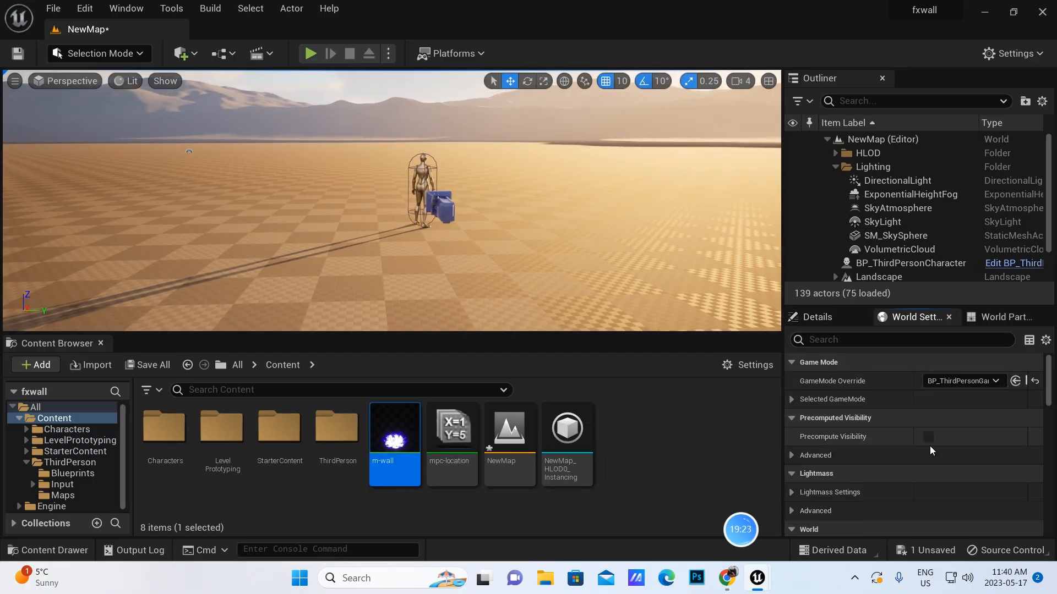
Play NewMap with the third-person game mode, walk the character forward, and stop the simulation
left_click(310, 55)
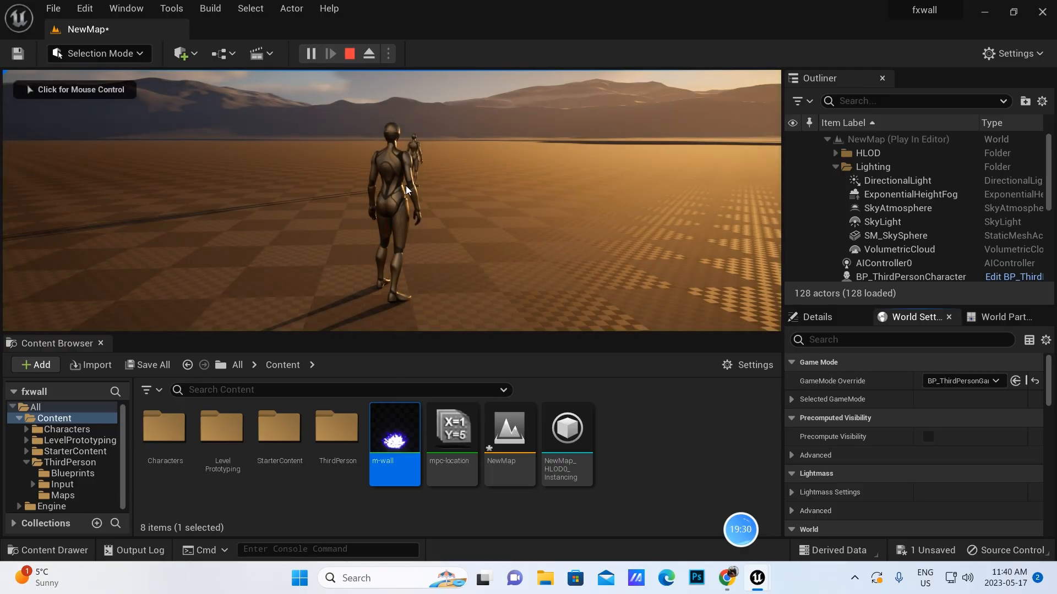
left_click(392, 200)
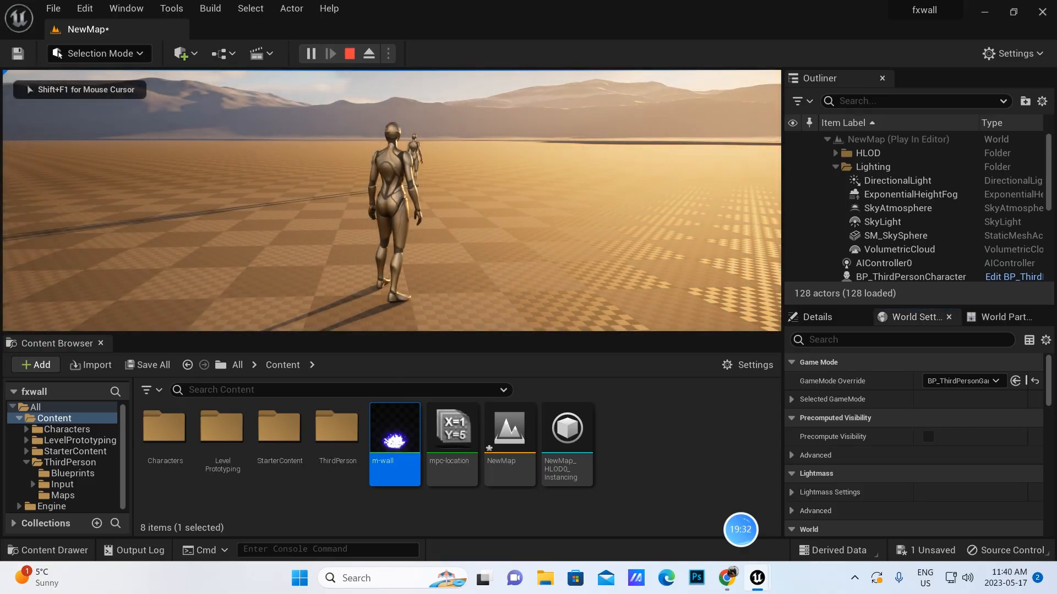
key("w")
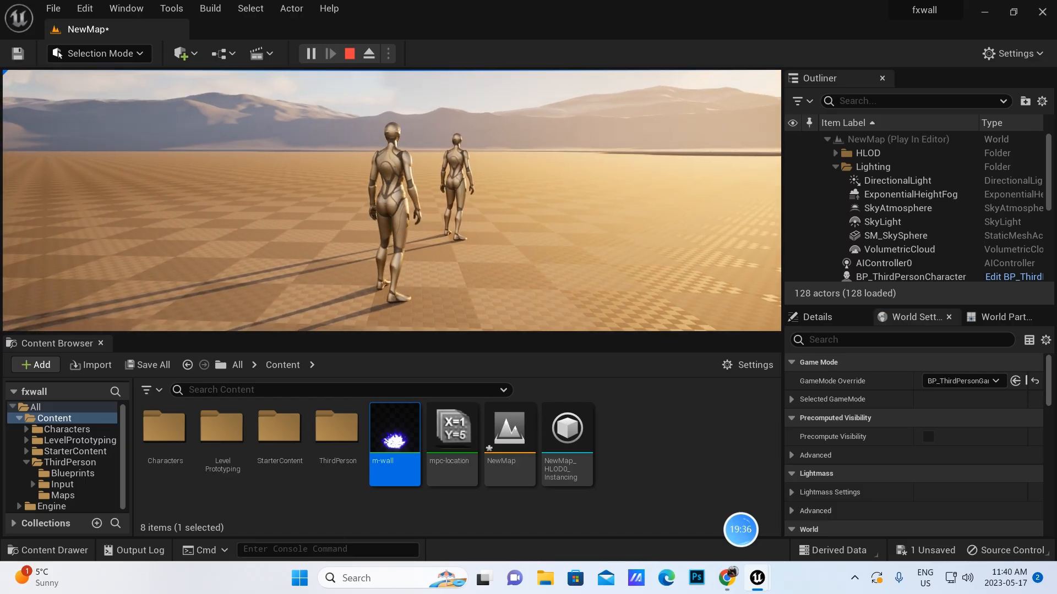
key("Escape")
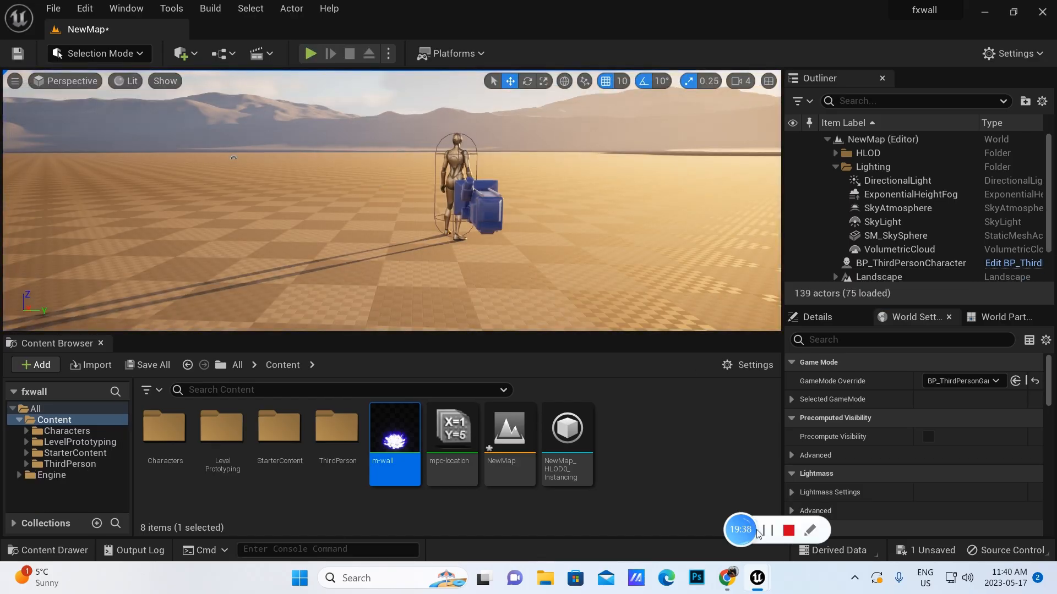
left_click(768, 532)
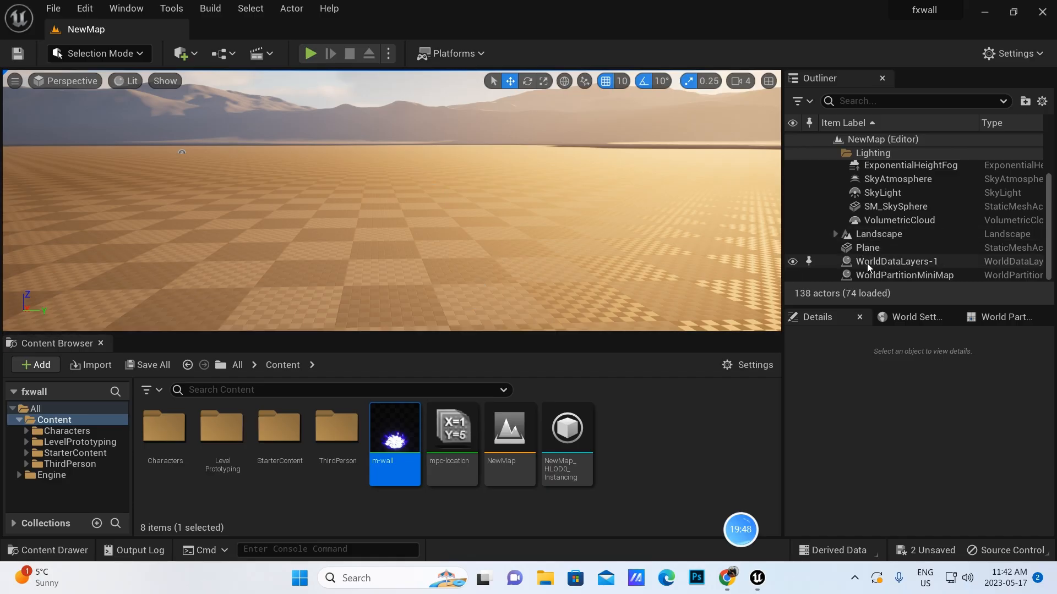
Show the World Settings and play NewMap, walking the character forward, sideways and back to test the m-wall glow, and stop the simulation
left_click(907, 322)
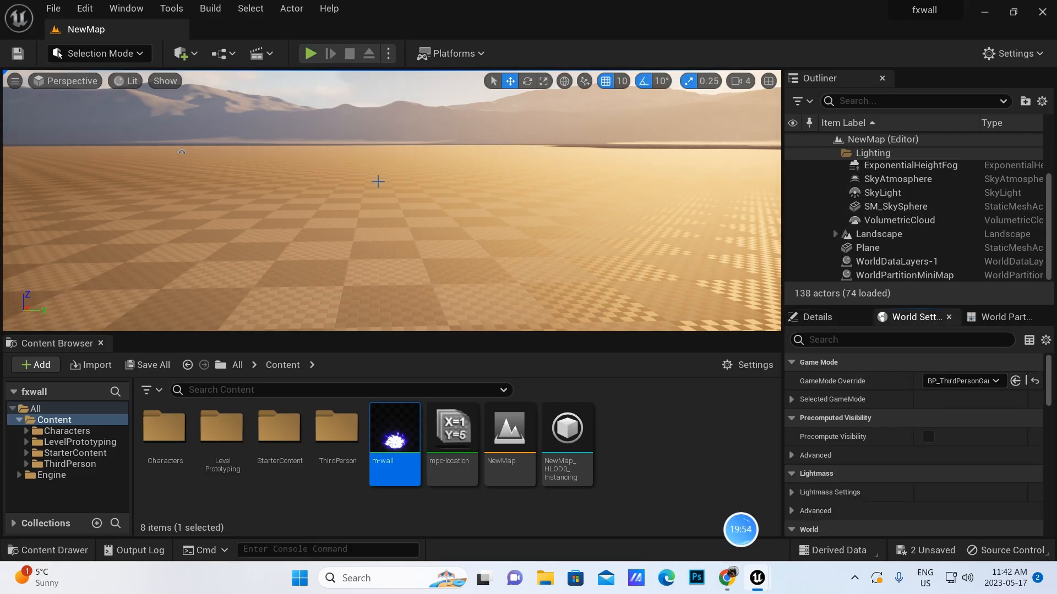
left_click(310, 53)
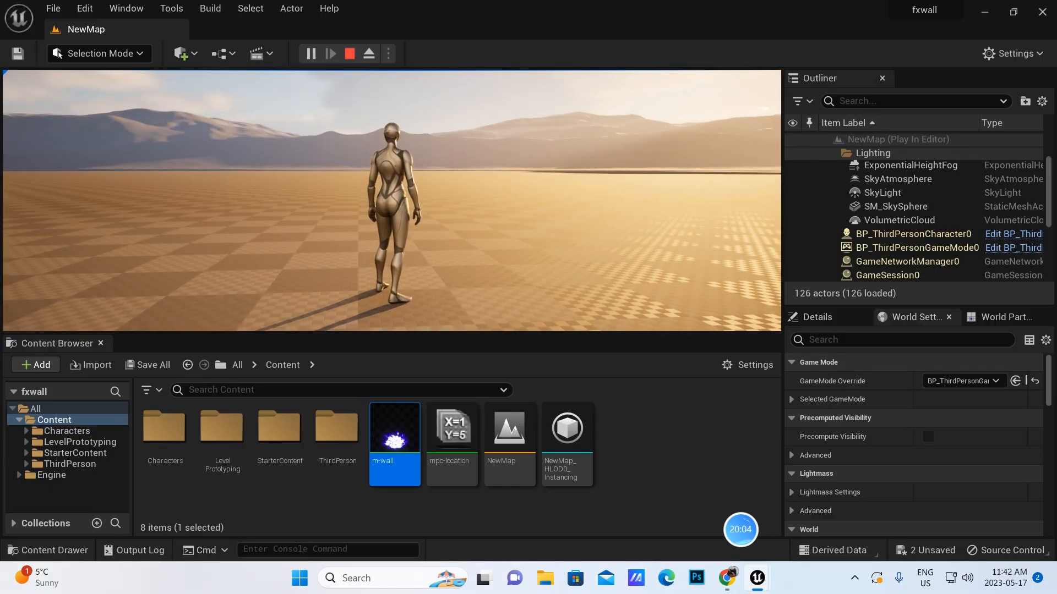
key("w")
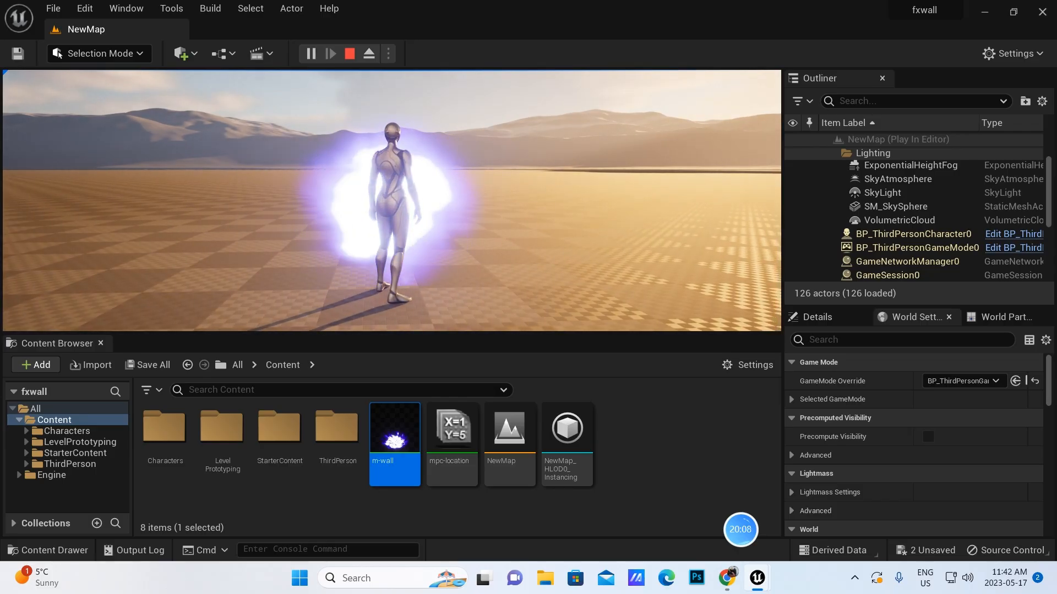
key("d")
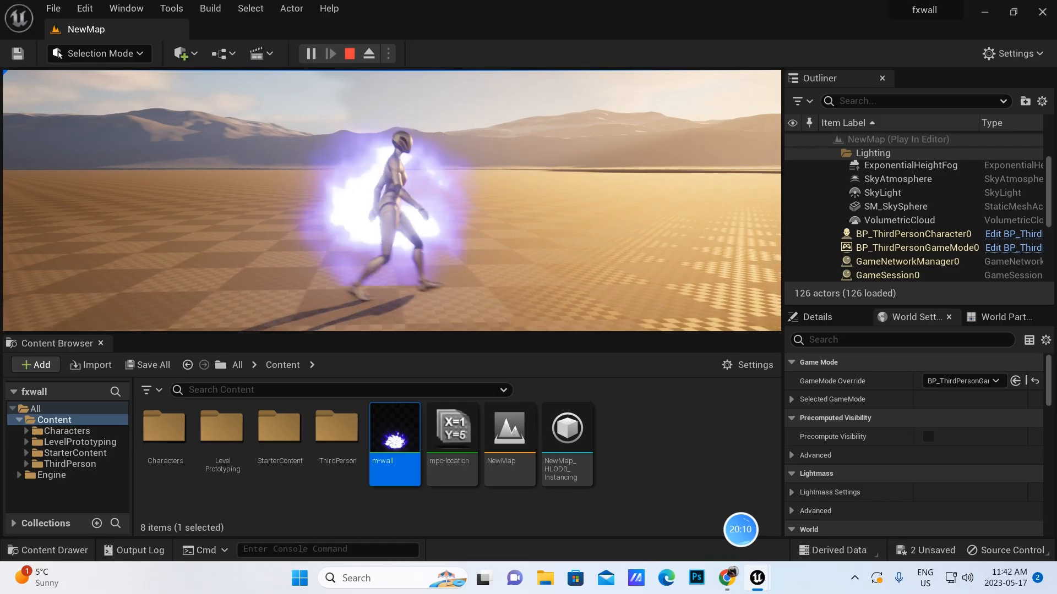
key("w")
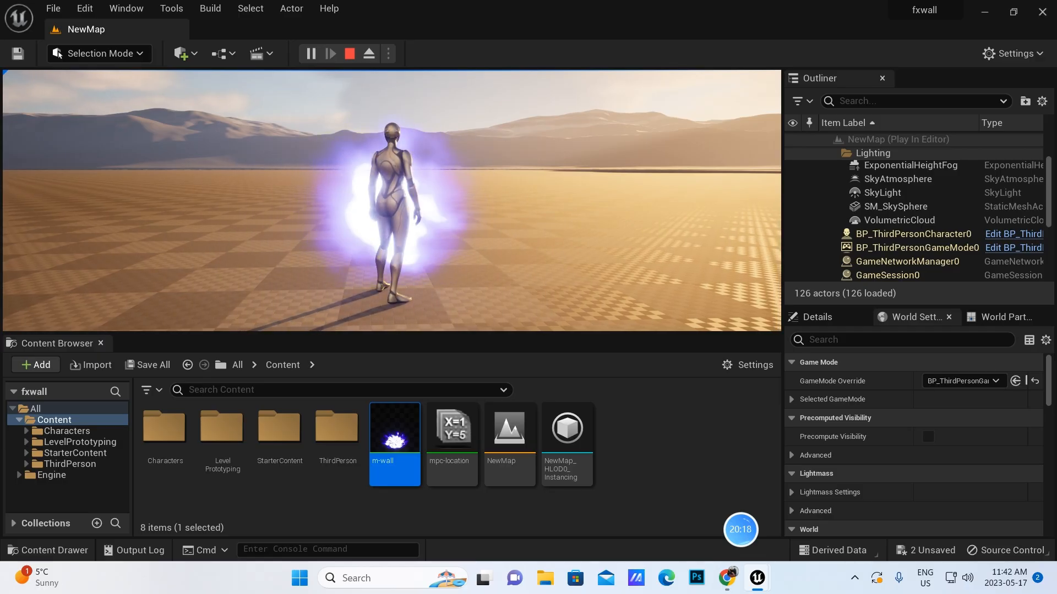
key("s")
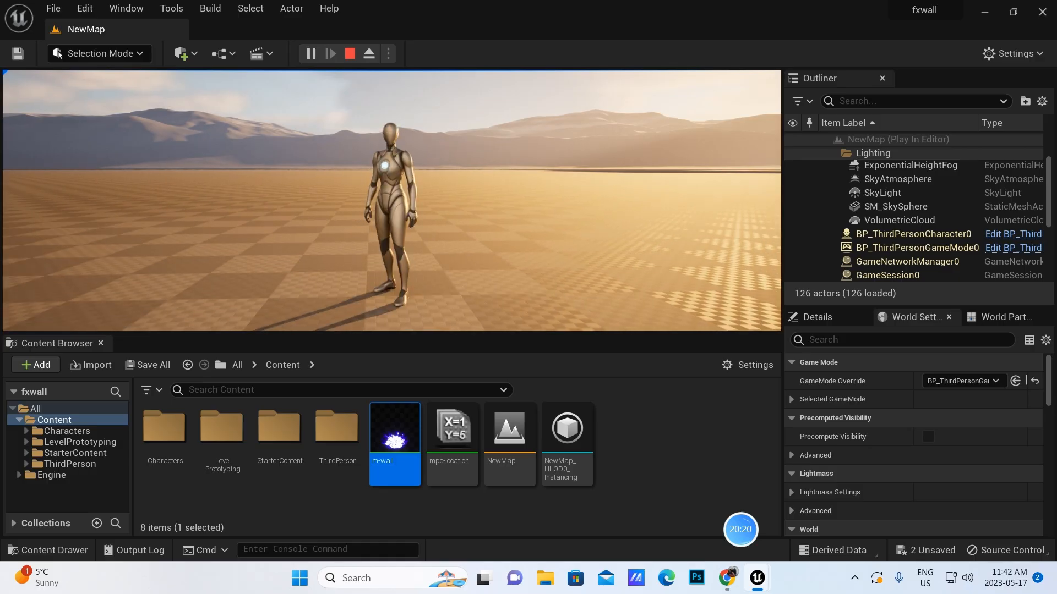
key("w")
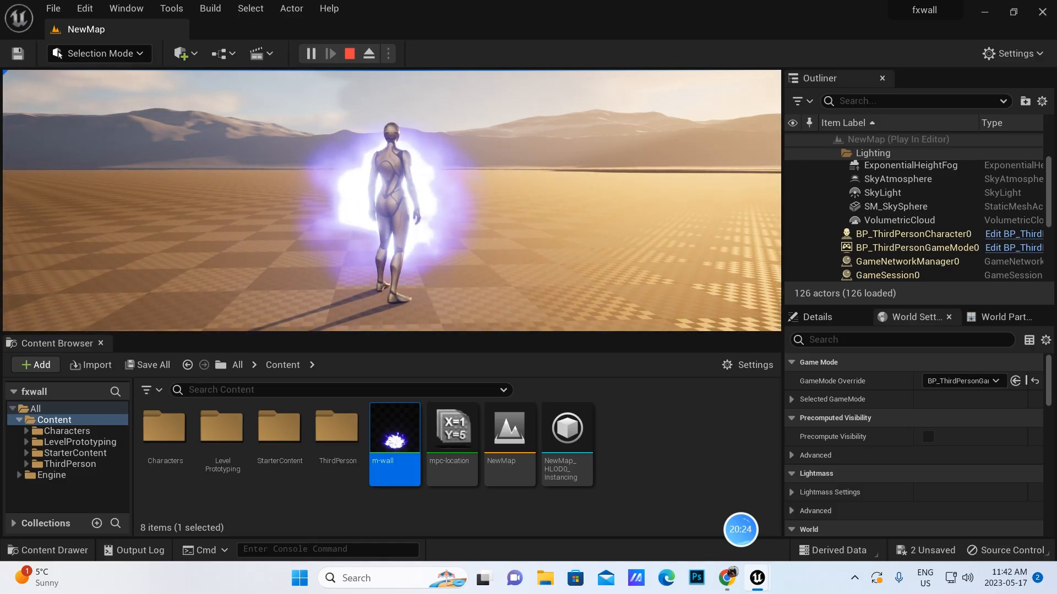
key("Escape")
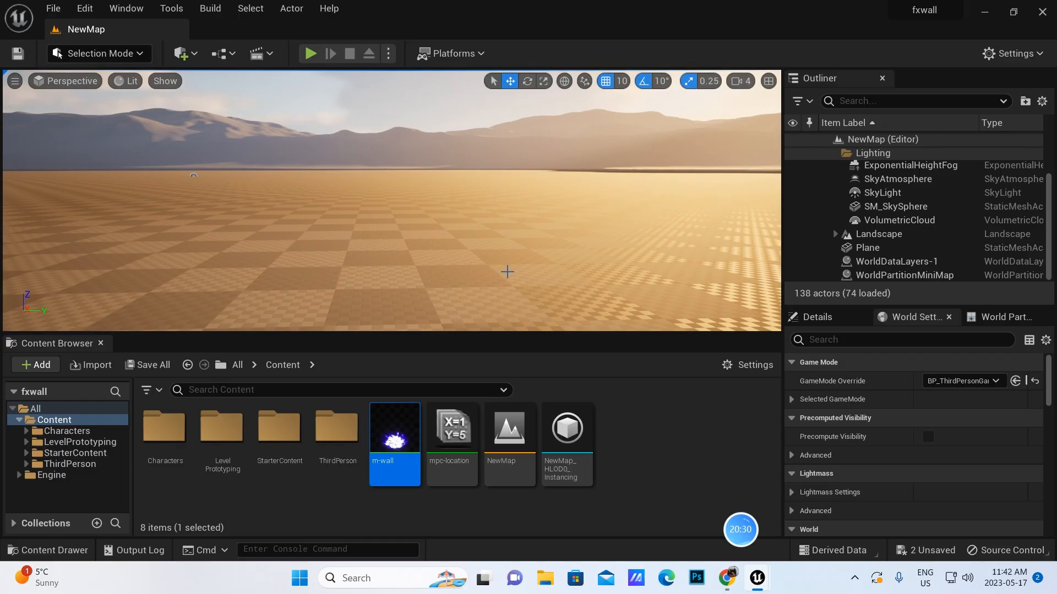
Switch to Chrome and browse the first two pages of the bilibili channel's collections and video lists
left_click(727, 578)
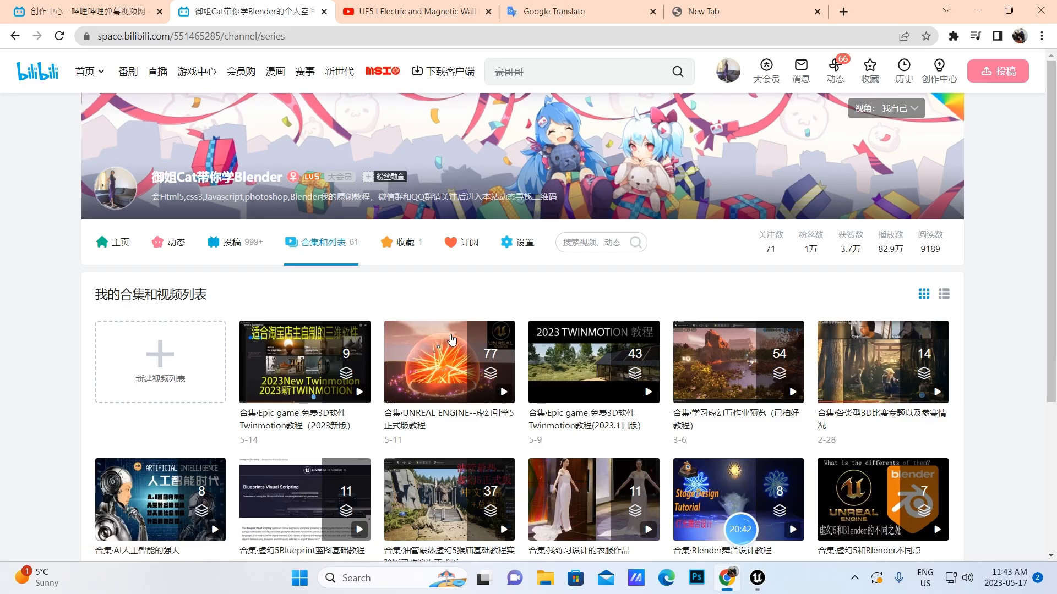
scroll(281, 241, "down", 3)
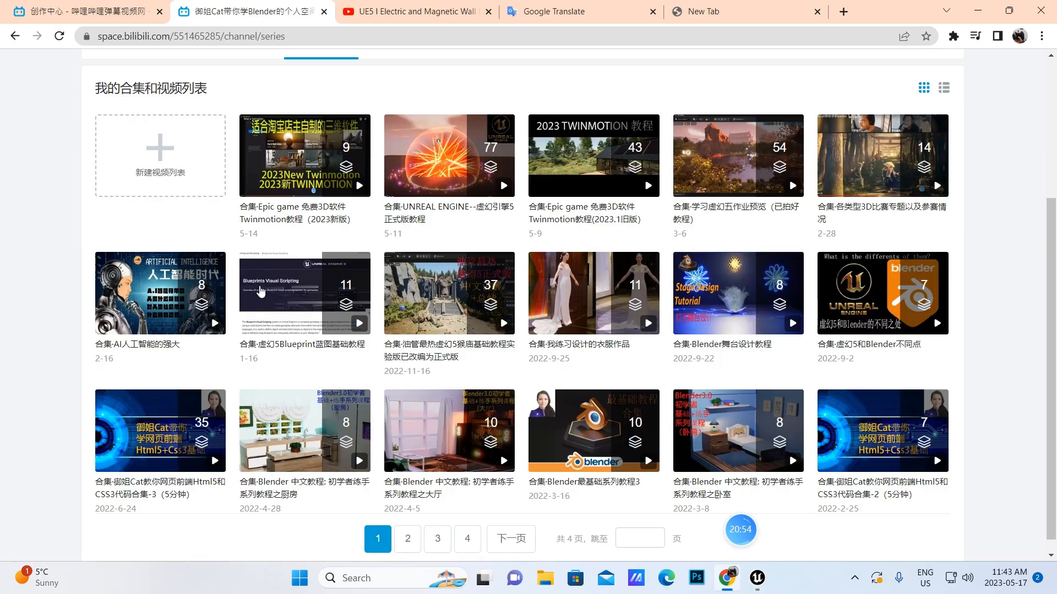
scroll(440, 370, "down", 1)
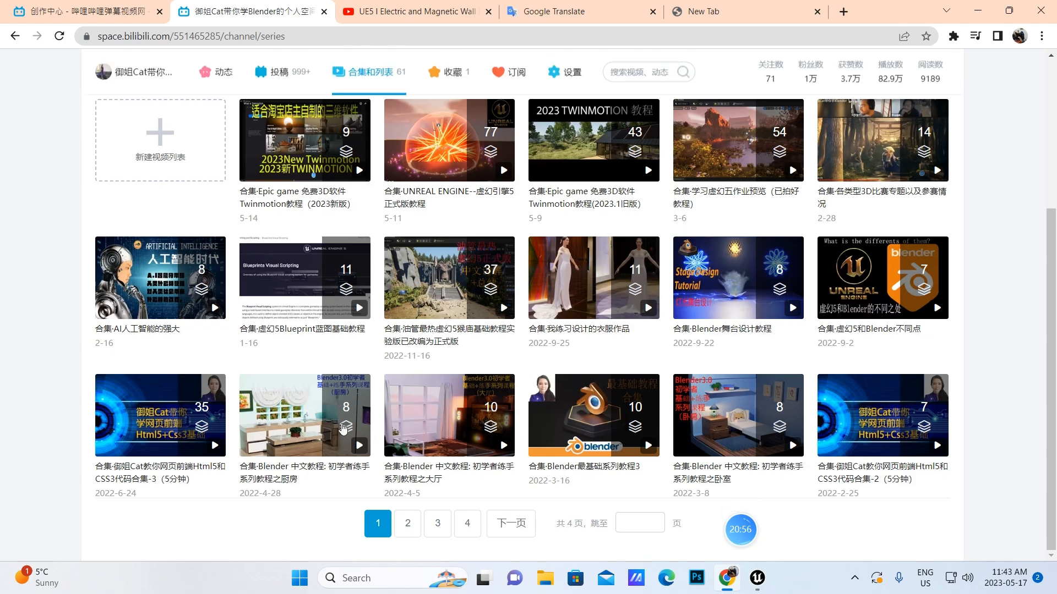
left_click(408, 523)
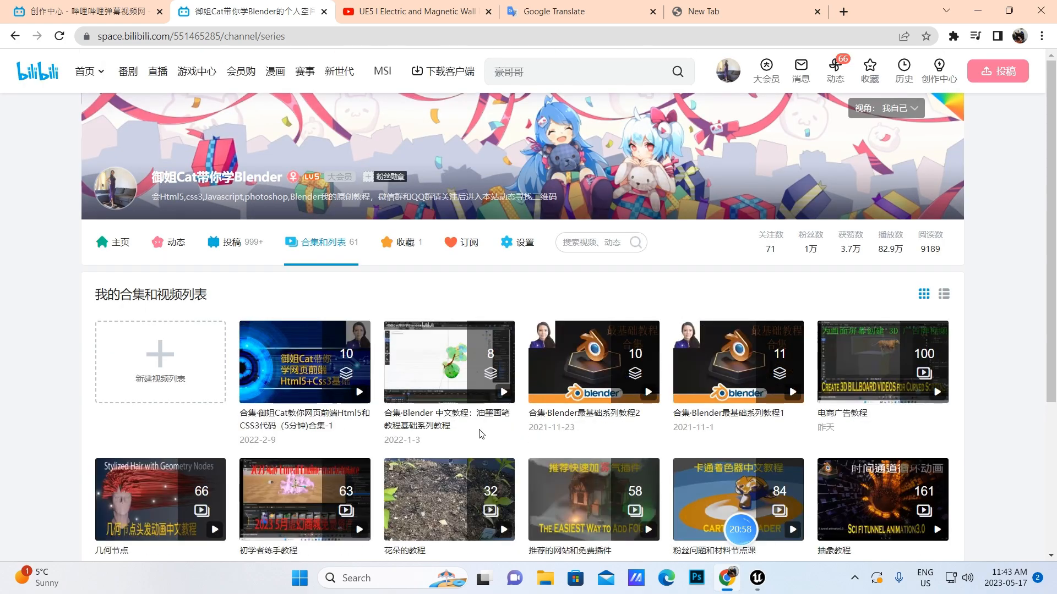
scroll(505, 357, "down", 4)
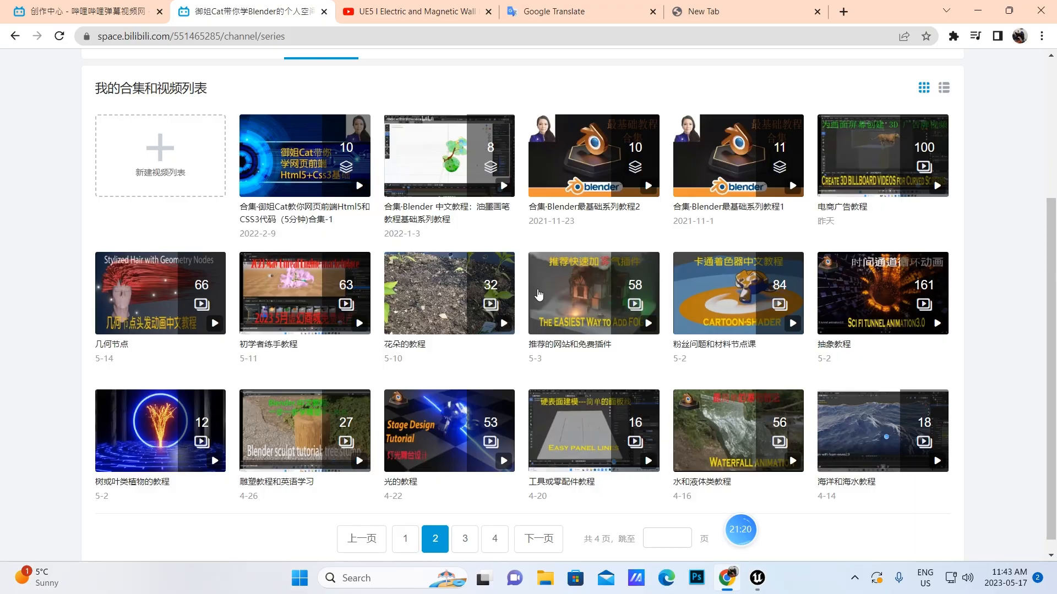
mouse_move(741, 530)
left_click(789, 530)
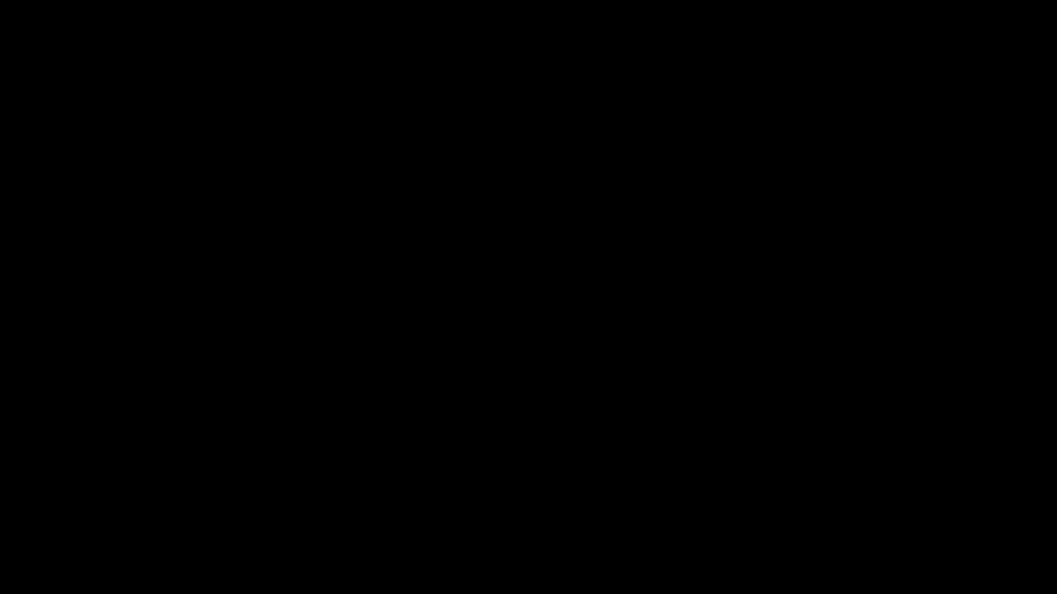